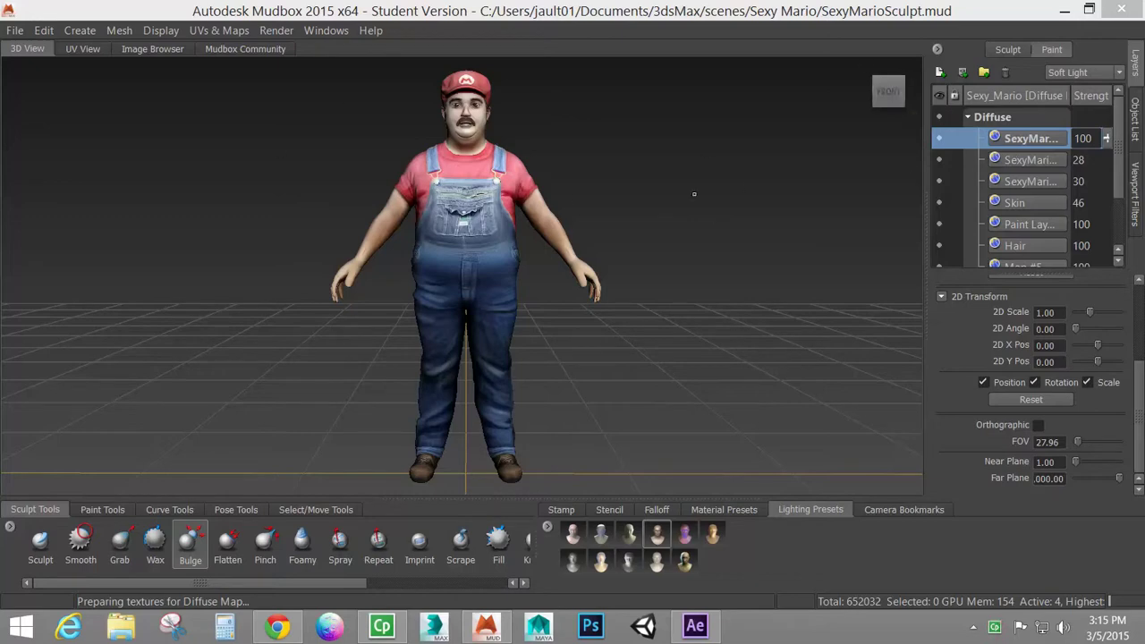
- In the Object List, select the Perspective camera and look through it
{"action": "left_click", "coordinate": [1136, 124]}
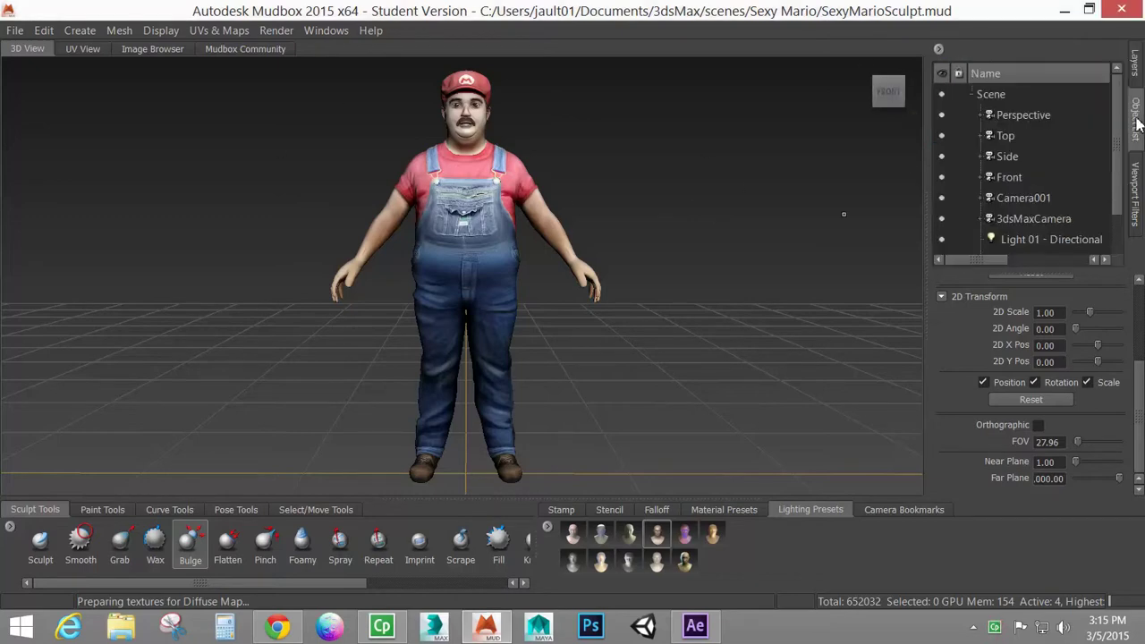
{"action": "left_click", "coordinate": [1008, 116]}
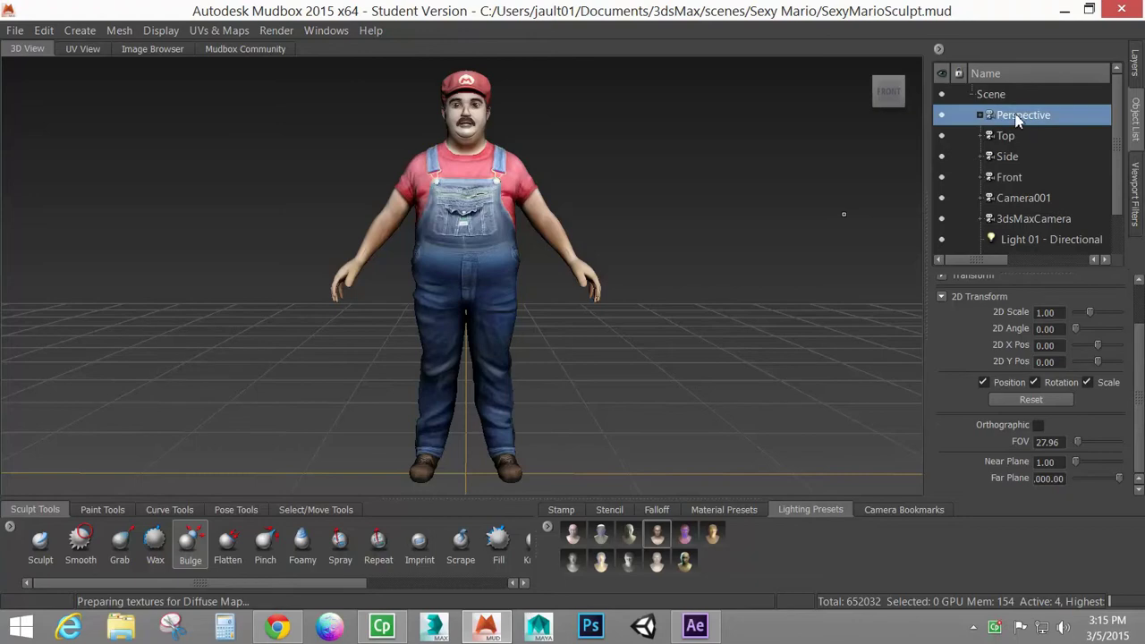
{"action": "right_click", "coordinate": [1017, 119]}
{"action": "left_click", "coordinate": [1050, 123]}
{"action": "right_click", "coordinate": [1027, 123]}
{"action": "left_click", "coordinate": [1057, 127]}
- Select the Perspective camera's ImagePlane and start importing a new image for it
{"action": "left_click", "coordinate": [981, 116]}
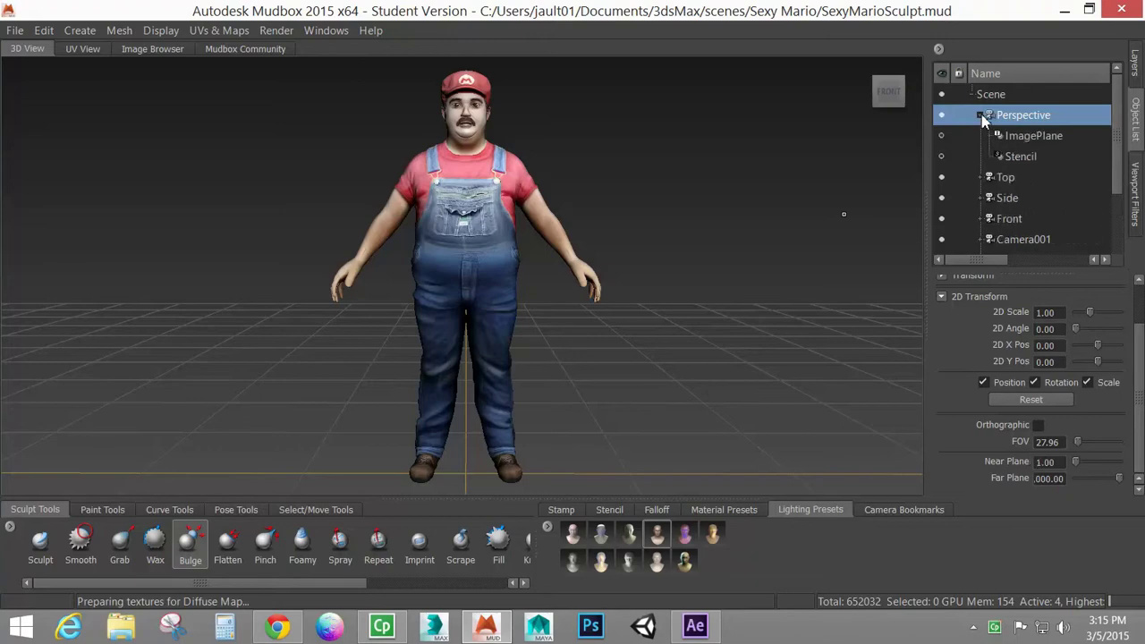
{"action": "left_click", "coordinate": [1038, 137]}
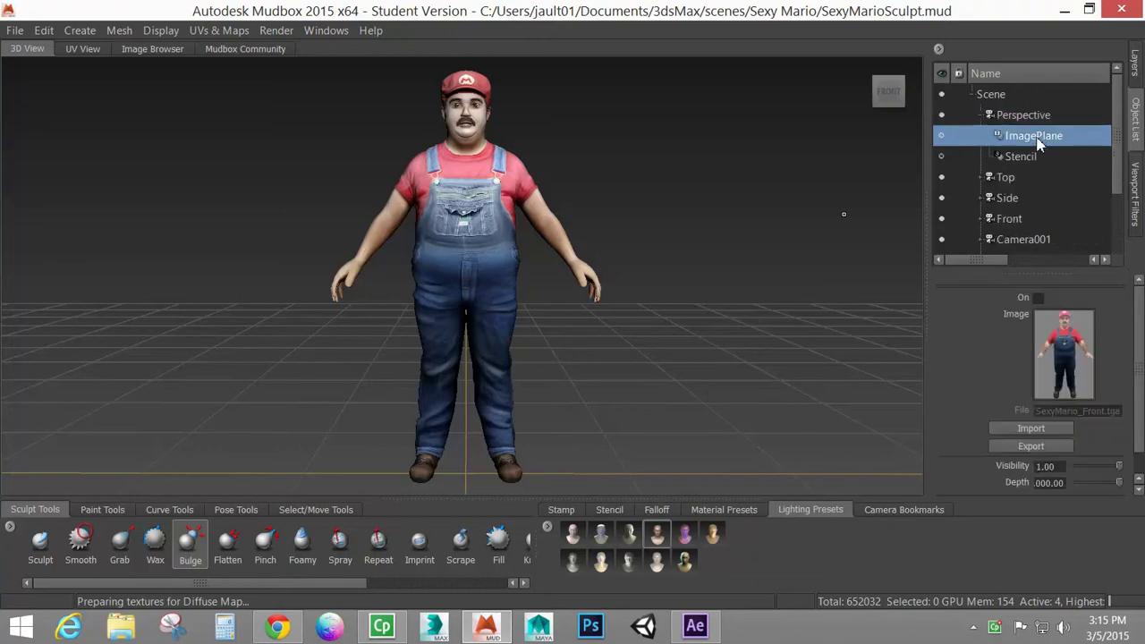
{"action": "left_click", "coordinate": [1029, 429]}
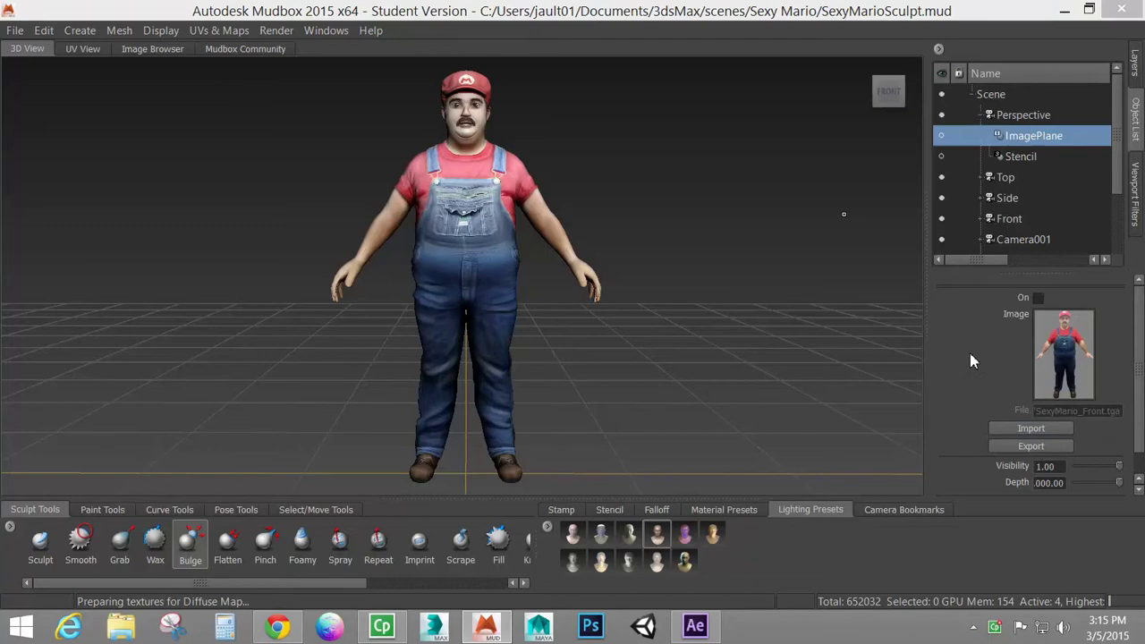
{"action": "left_click_drag", "start_coordinate": [702, 174], "coordinate": [697, 302]}
- Browse to the Pictures folder and select 7pDoP2C.png
{"action": "scroll", "coordinate": [439, 187], "scroll_direction": "up", "scroll_amount": 3}
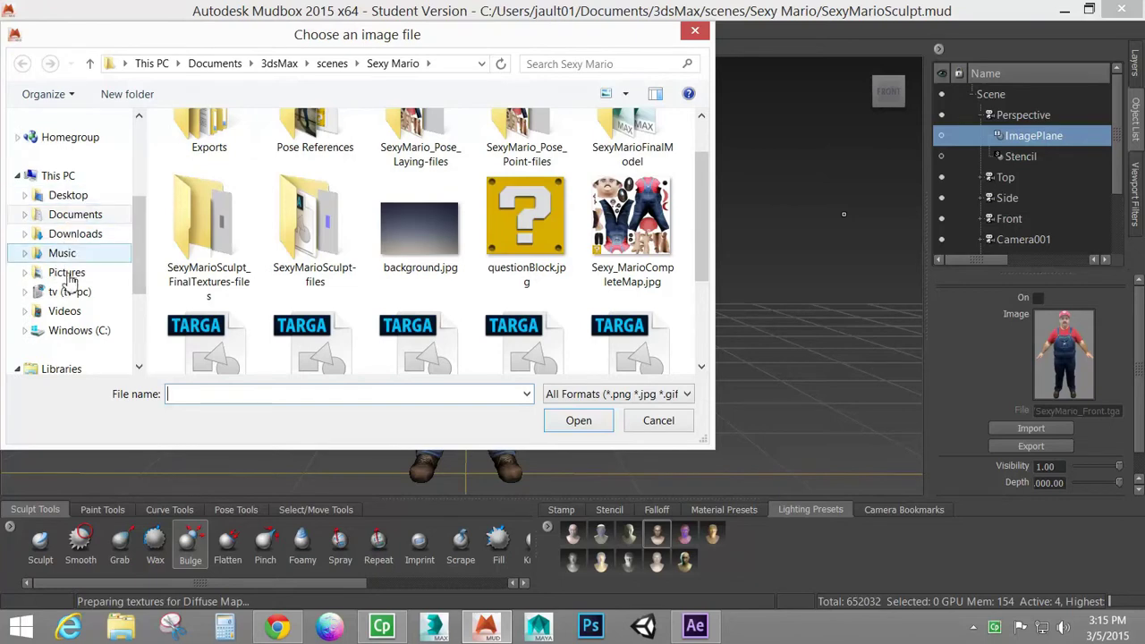
{"action": "left_click", "coordinate": [68, 274]}
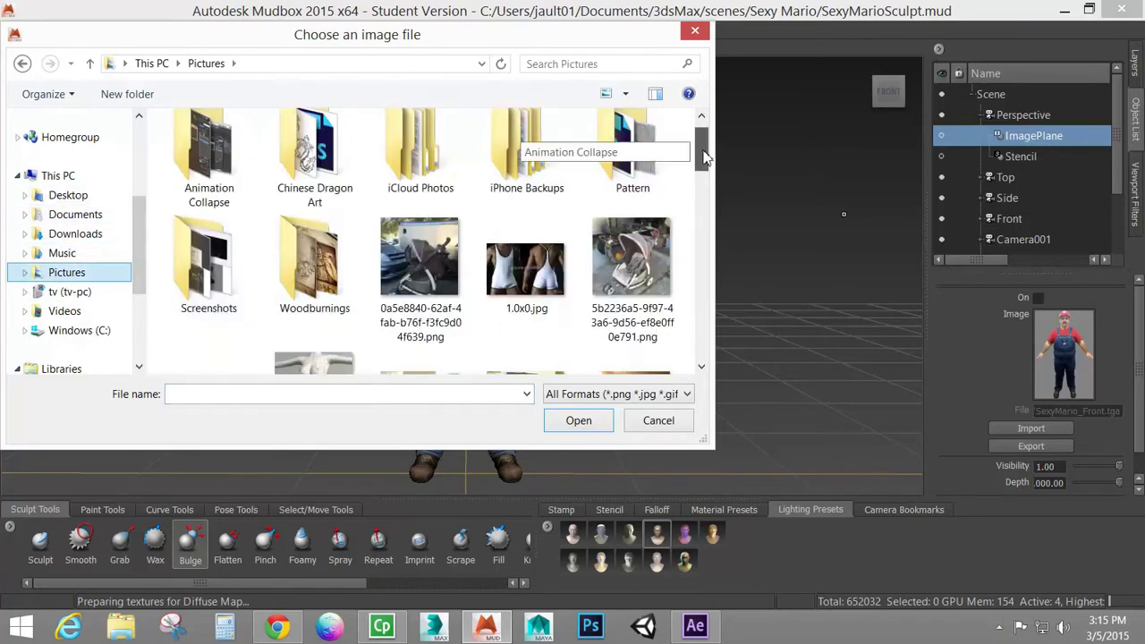
{"action": "left_click_drag", "start_coordinate": [702, 130], "coordinate": [718, 186]}
{"action": "left_click", "coordinate": [207, 197]}
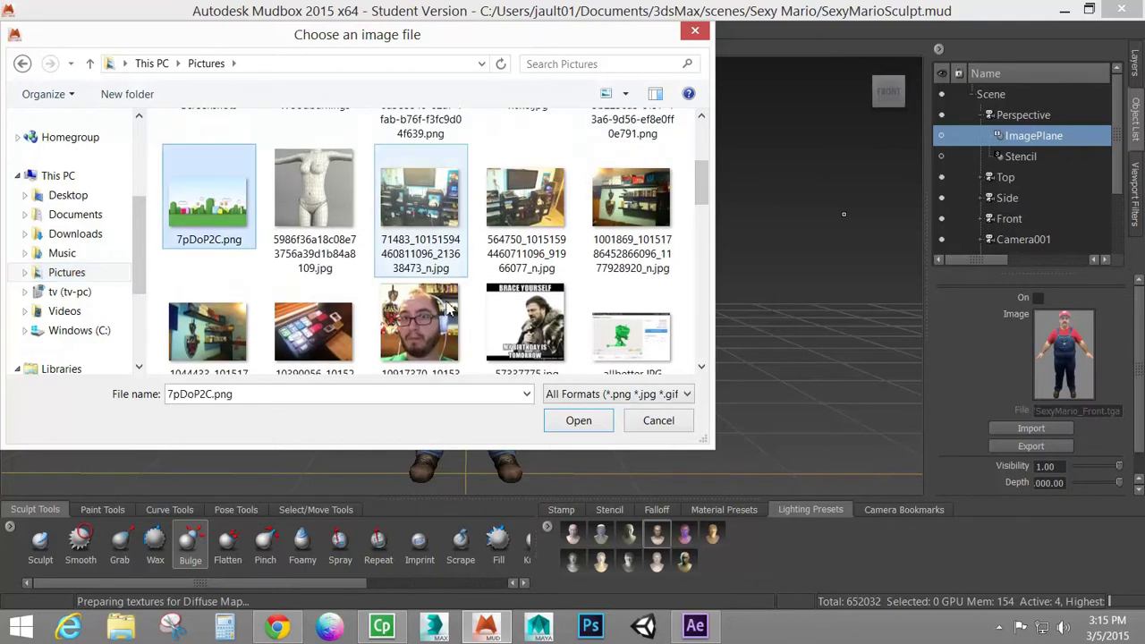
- Load 7pDoP2C.png into the image plane and reset its vertical offset to 0
{"action": "left_click", "coordinate": [590, 426]}
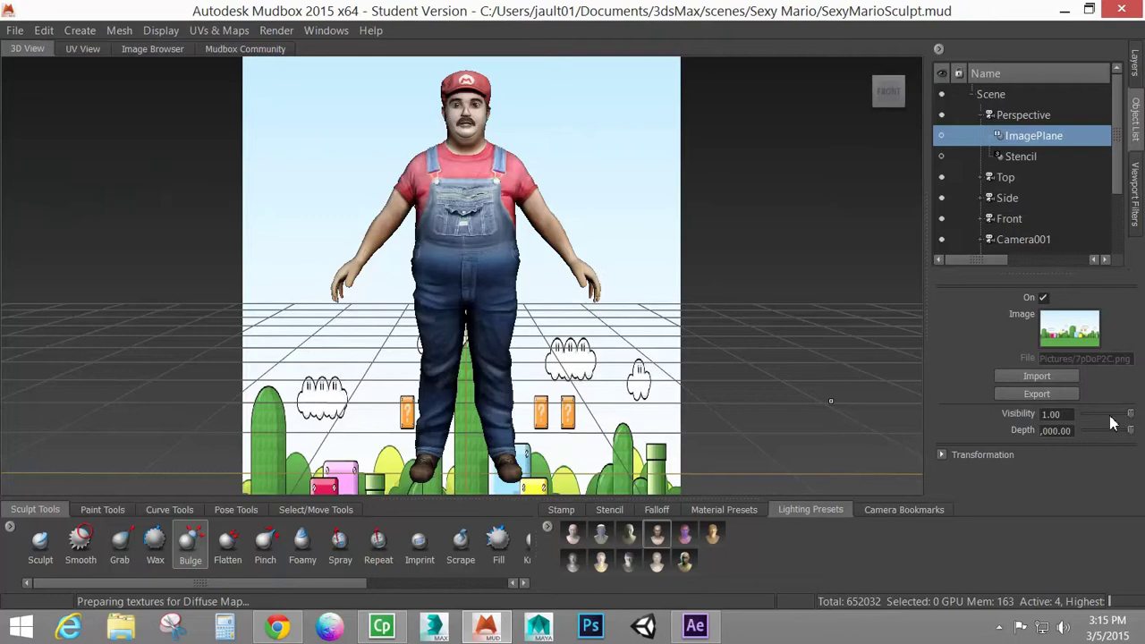
{"action": "left_click", "coordinate": [941, 454]}
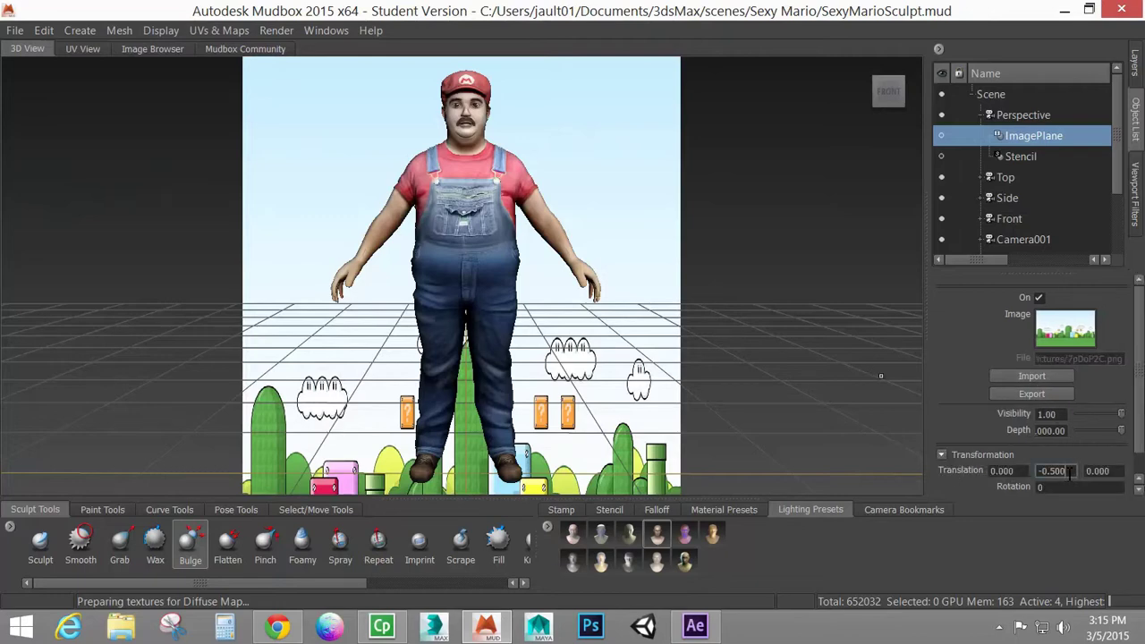
{"action": "left_click_drag", "start_coordinate": [1065, 474], "coordinate": [989, 484]}
{"action": "type", "text": "0"}
{"action": "key", "text": "Return"}
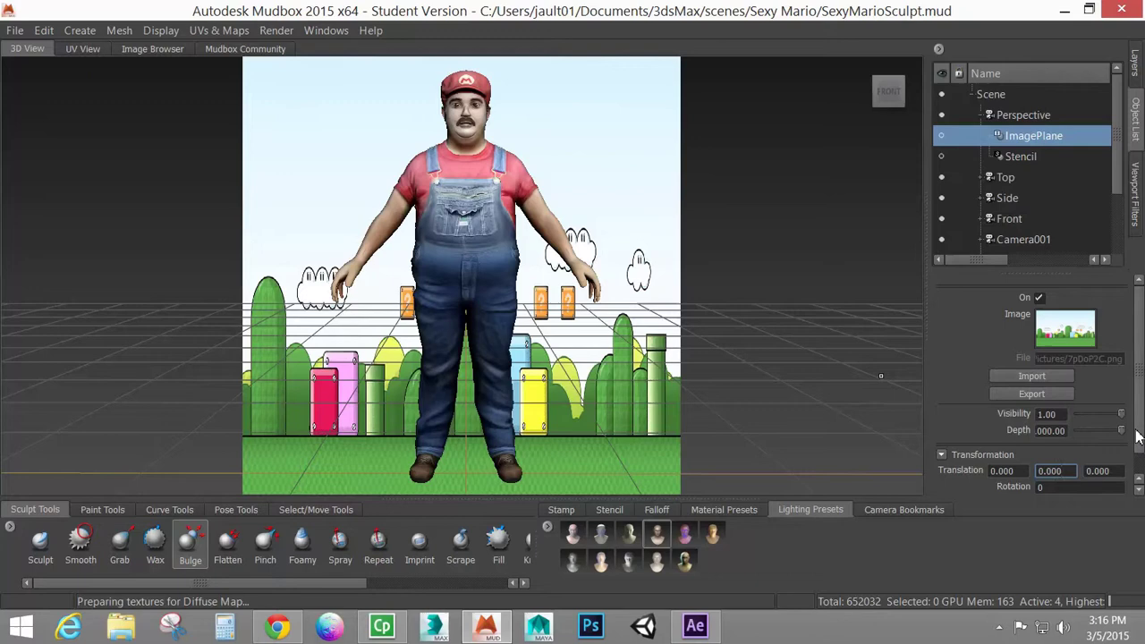
- Set the image plane's horizontal scale to 2.5
{"action": "scroll", "coordinate": [1139, 439], "scroll_direction": "down", "scroll_amount": 1}
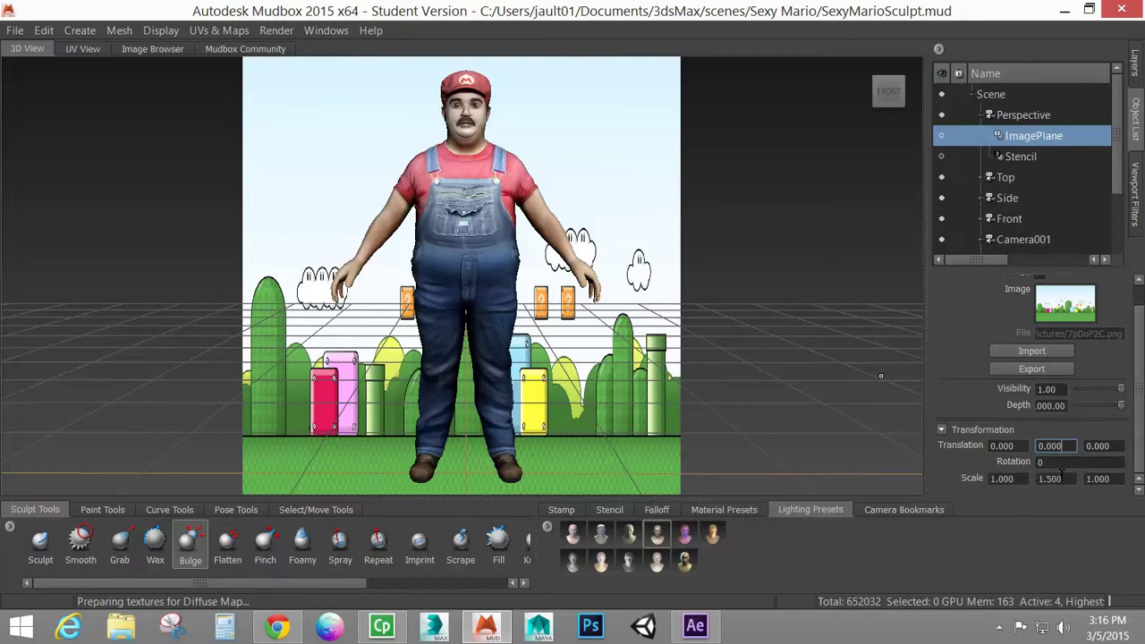
{"action": "left_click", "coordinate": [1065, 479]}
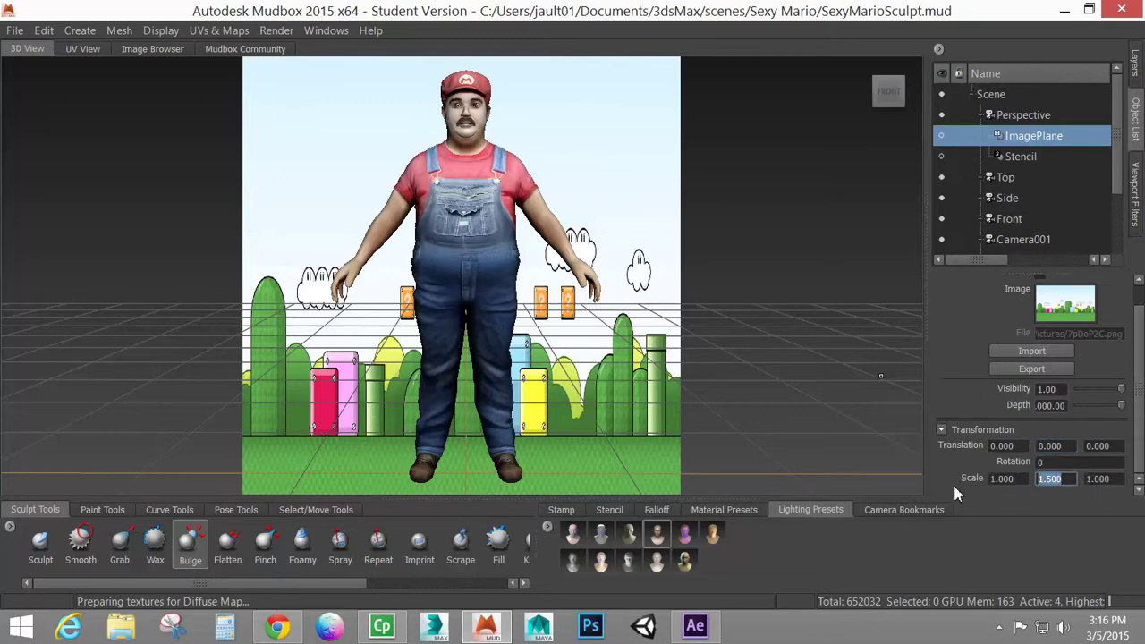
{"action": "left_click", "coordinate": [1014, 478]}
{"action": "type", "text": "2.000"}
{"action": "key", "text": "Return"}
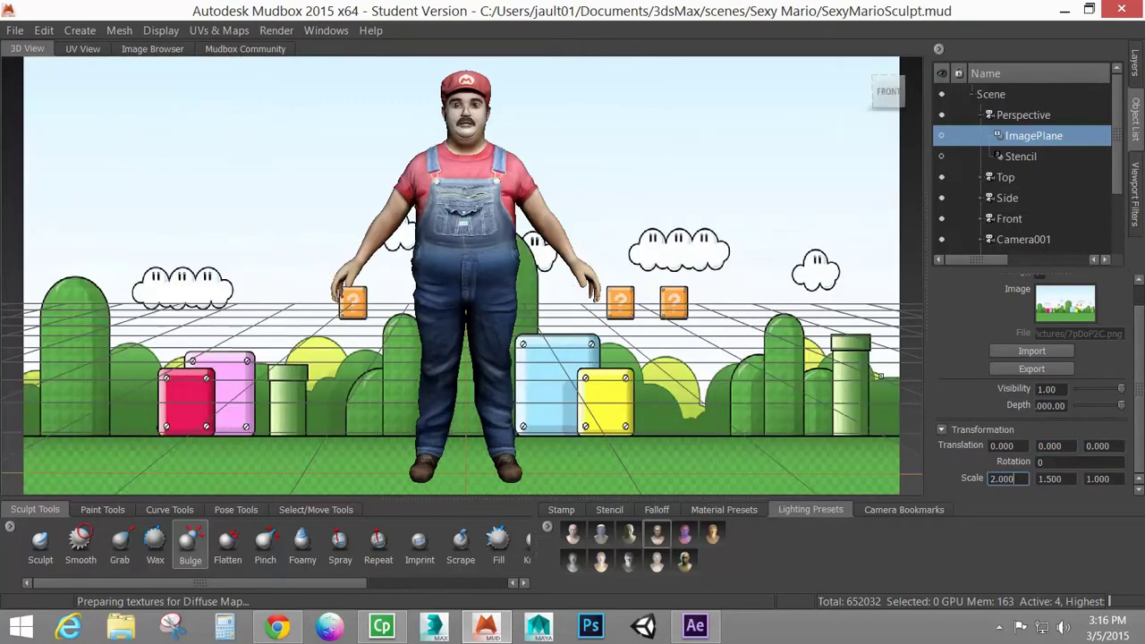
{"action": "key", "text": "BackSpace"}
{"action": "key", "text": "BackSpace"}
{"action": "key", "text": "BackSpace"}
{"action": "type", "text": "5"}
{"action": "key", "text": "Return"}
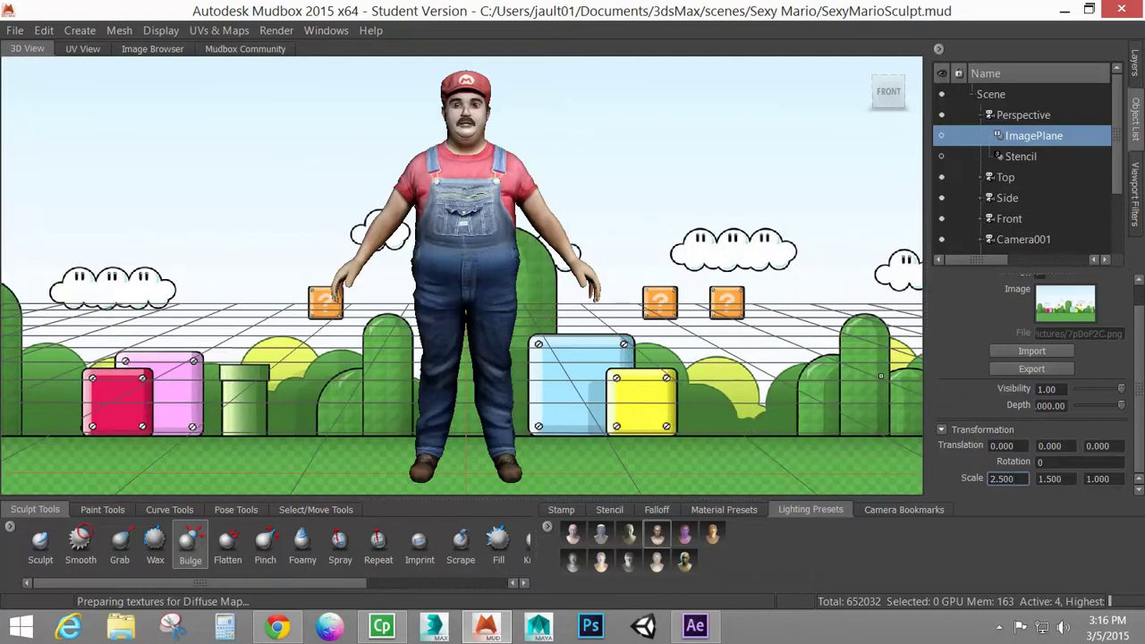
- Set the image plane's vertical scale to 1.7
{"action": "left_click", "coordinate": [1071, 480]}
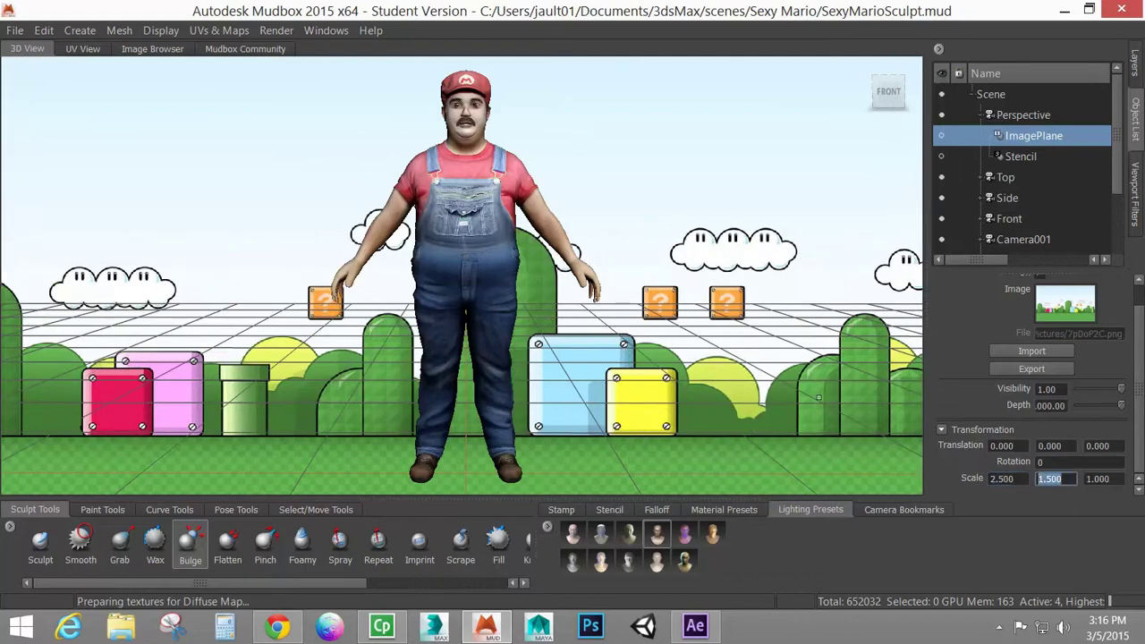
{"action": "type", "text": "1."}
{"action": "key", "text": "Return"}
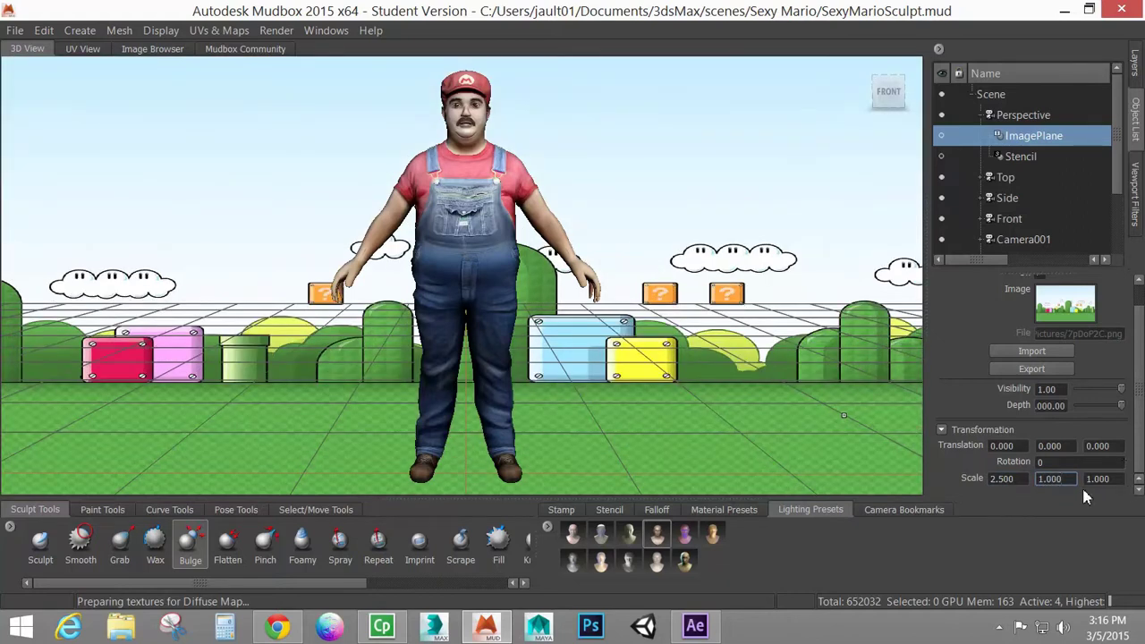
{"action": "double_click", "coordinate": [1061, 481]}
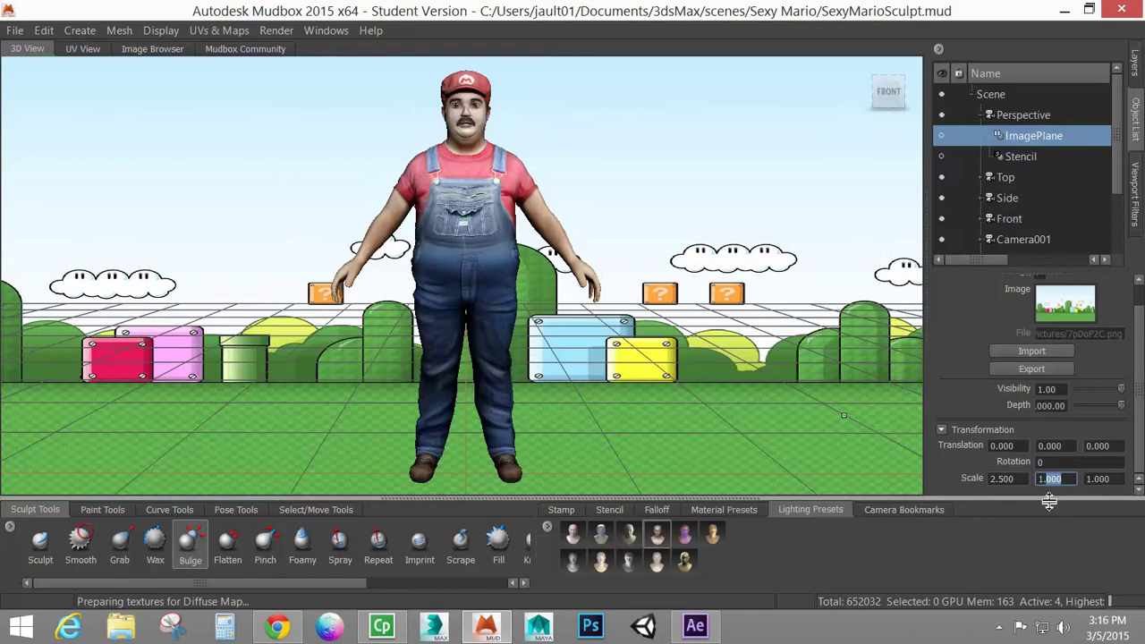
{"action": "type", "text": "1.7"}
{"action": "key", "text": "Return"}
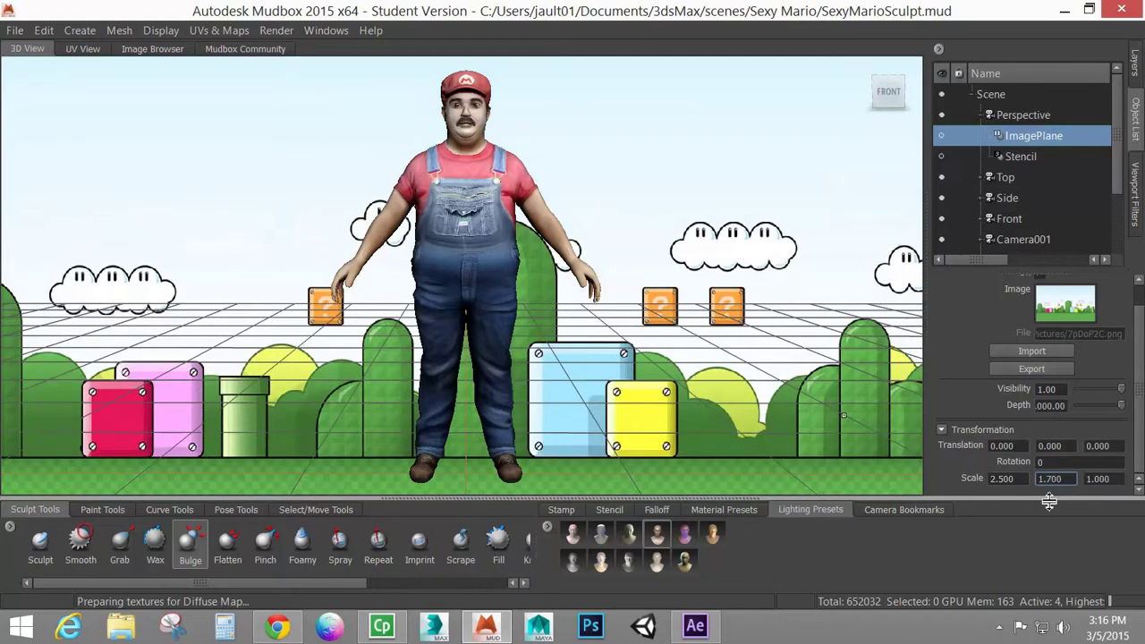
- Set the image plane's Translation Y to 0.25
{"action": "left_click", "coordinate": [1070, 446]}
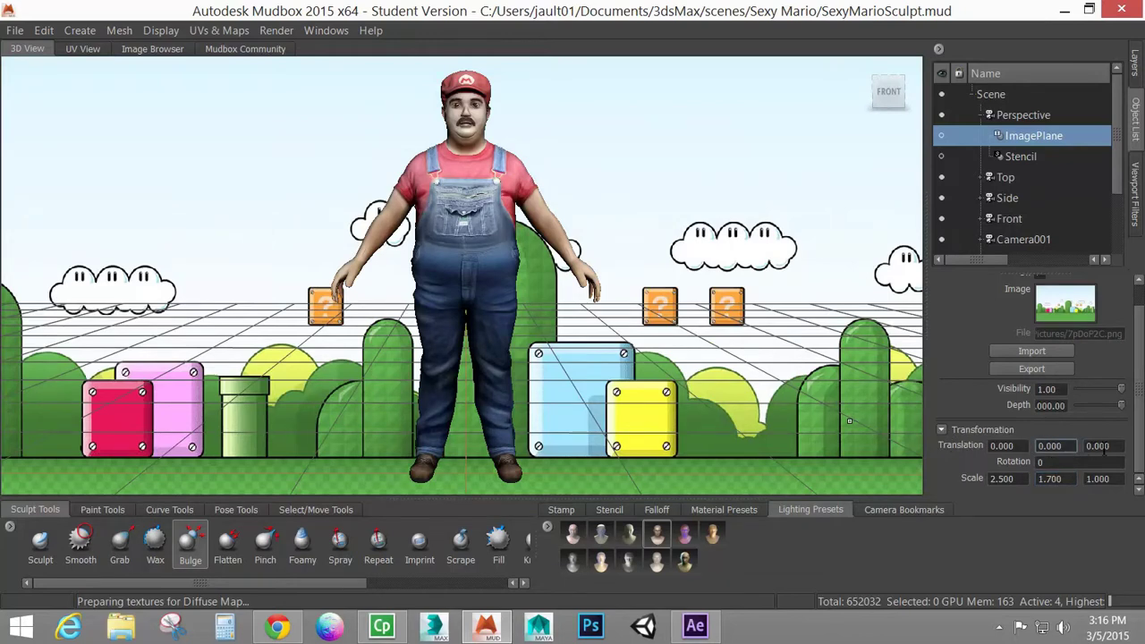
{"action": "left_click_drag", "start_coordinate": [1070, 445], "coordinate": [970, 451]}
{"action": "type", "text": "1"}
{"action": "key", "text": "Return"}
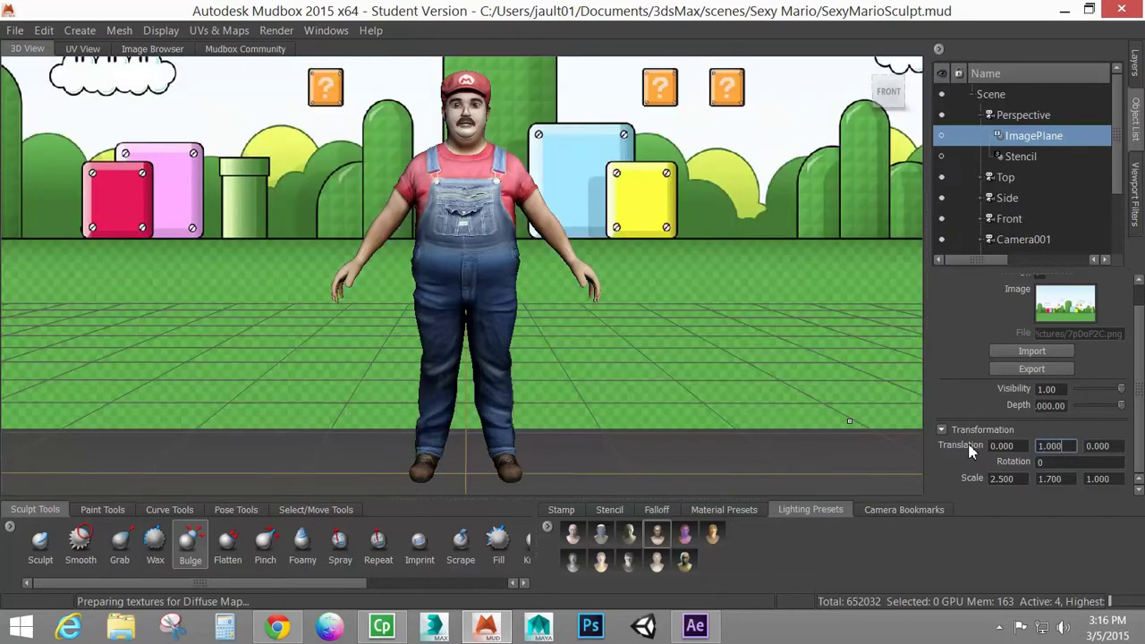
{"action": "left_click_drag", "start_coordinate": [1074, 446], "coordinate": [964, 452]}
{"action": "type", "text": ".25"}
{"action": "key", "text": "Return"}
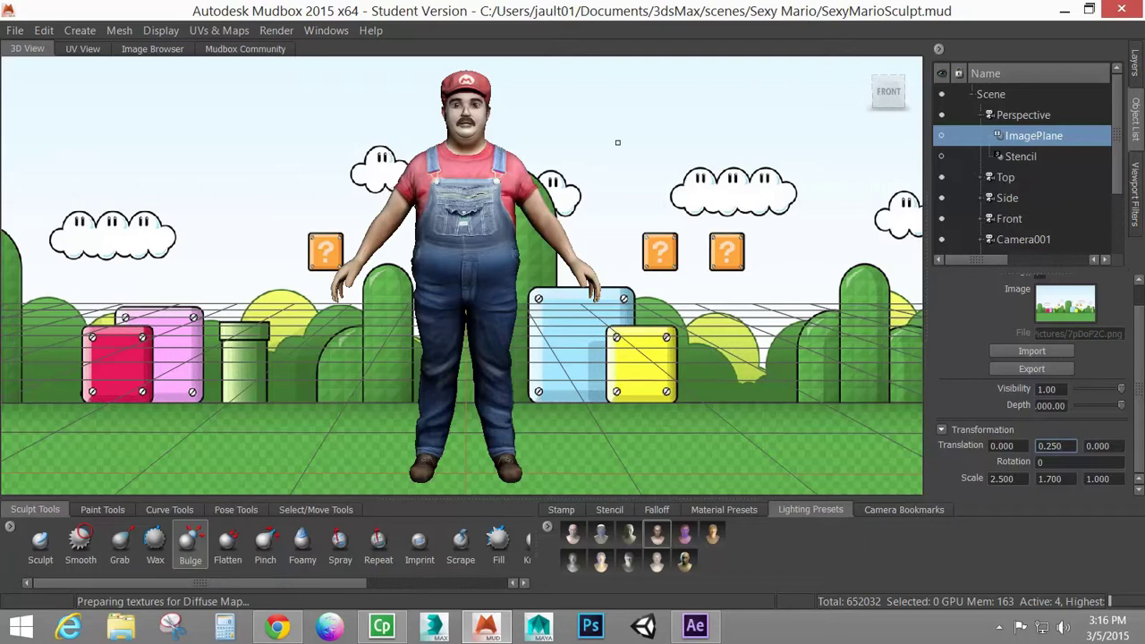
- Close the Create Turntable Movie dialog and turn off the viewport grid
{"action": "left_click", "coordinate": [275, 31]}
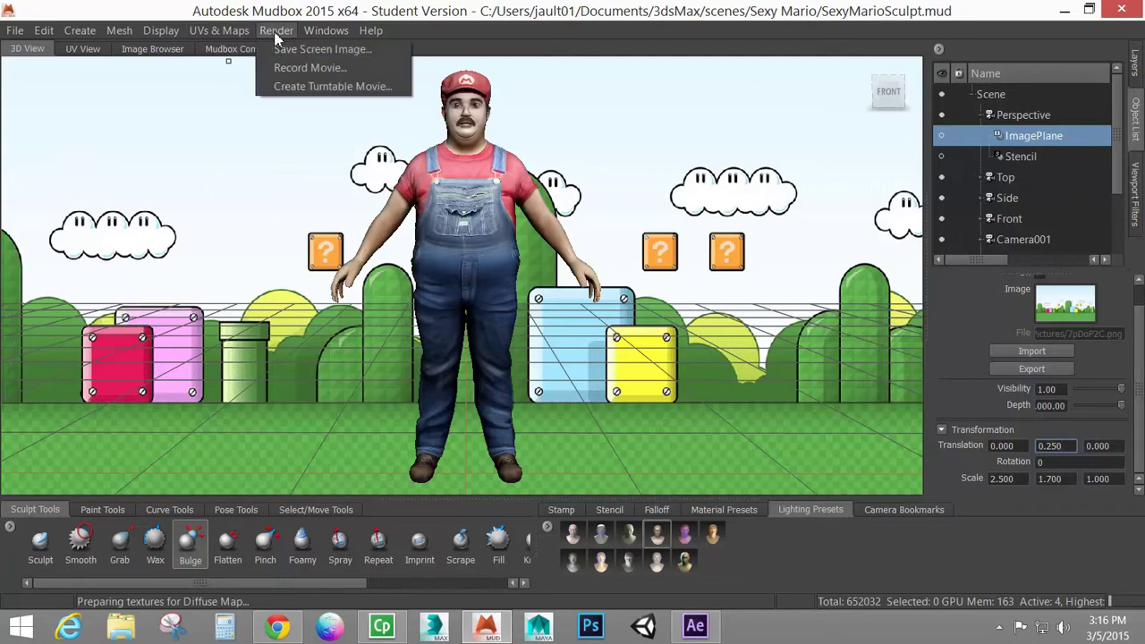
{"action": "left_click", "coordinate": [284, 86]}
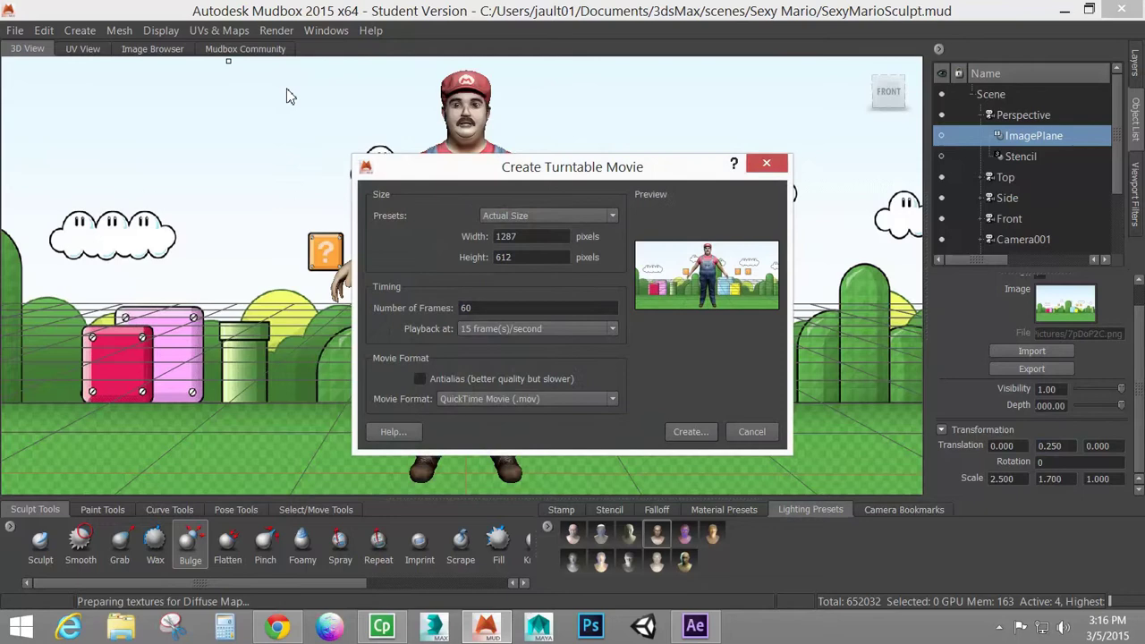
{"action": "left_click", "coordinate": [767, 163]}
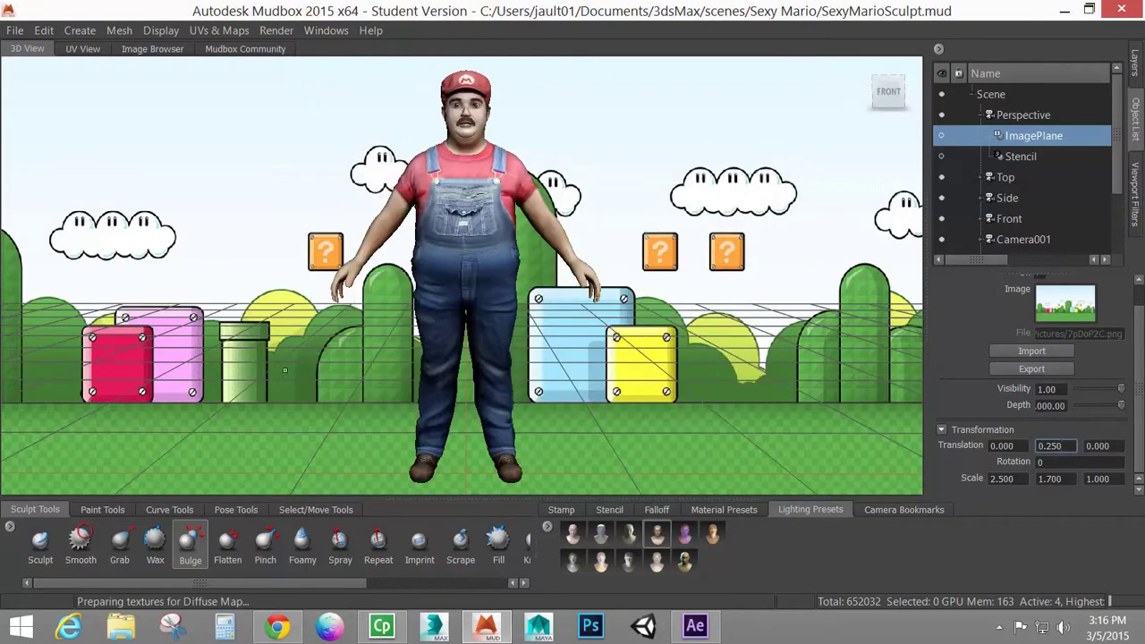
{"action": "left_click", "coordinate": [161, 30]}
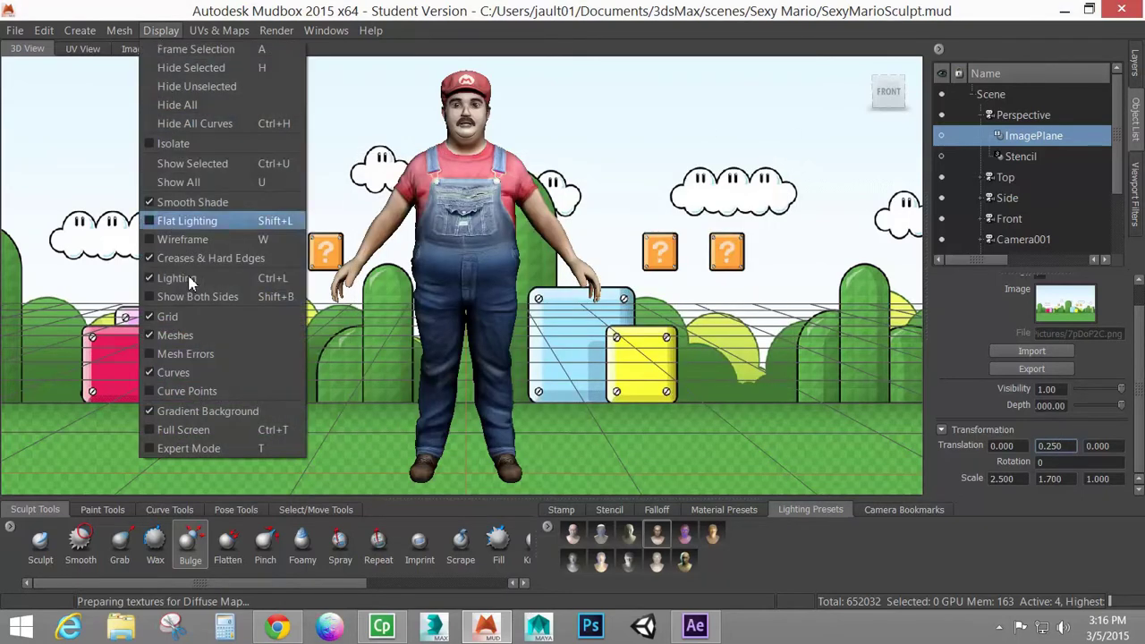
{"action": "left_click", "coordinate": [187, 324]}
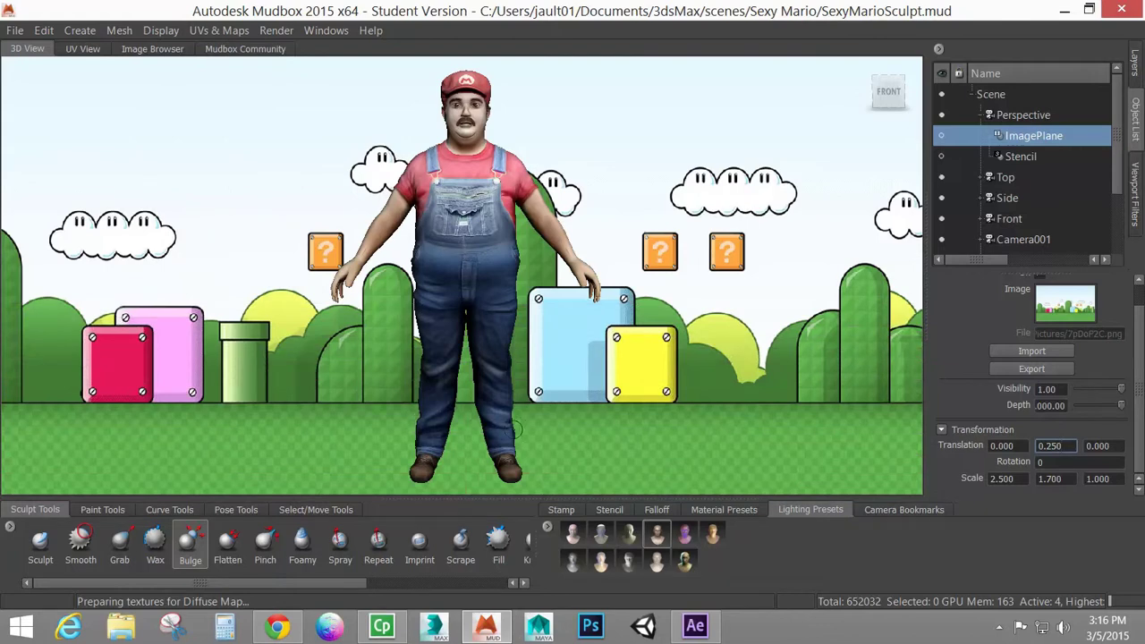
{"action": "left_click", "coordinate": [278, 34]}
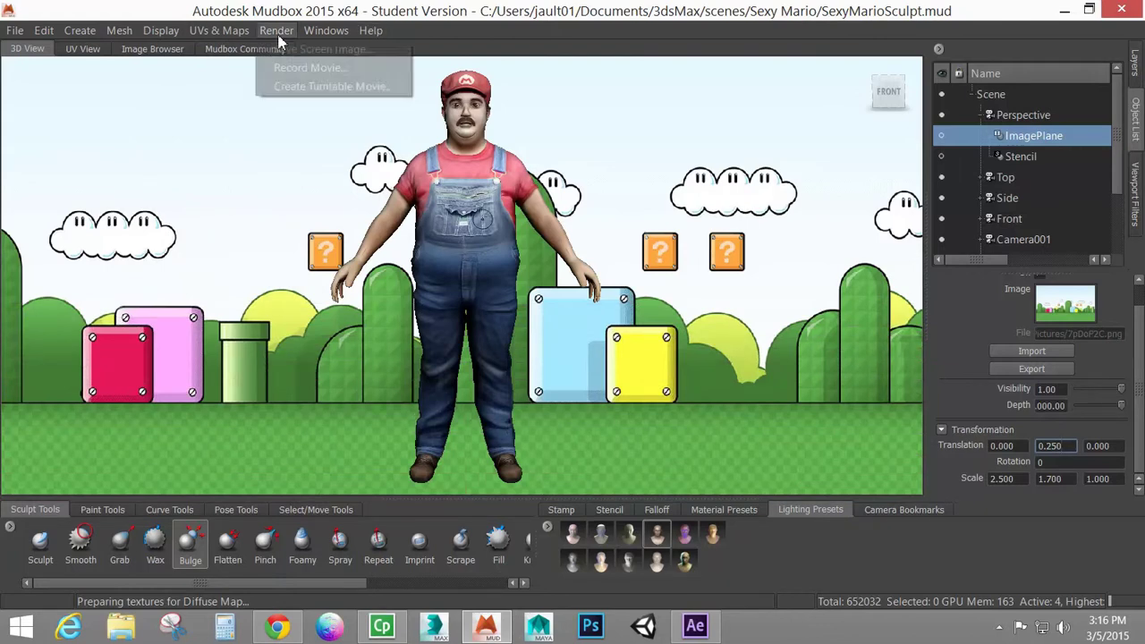
- Choose the 720x480 NTSC preset, 300 frames, and 30 frame(s)/second playback
{"action": "left_click", "coordinate": [304, 86]}
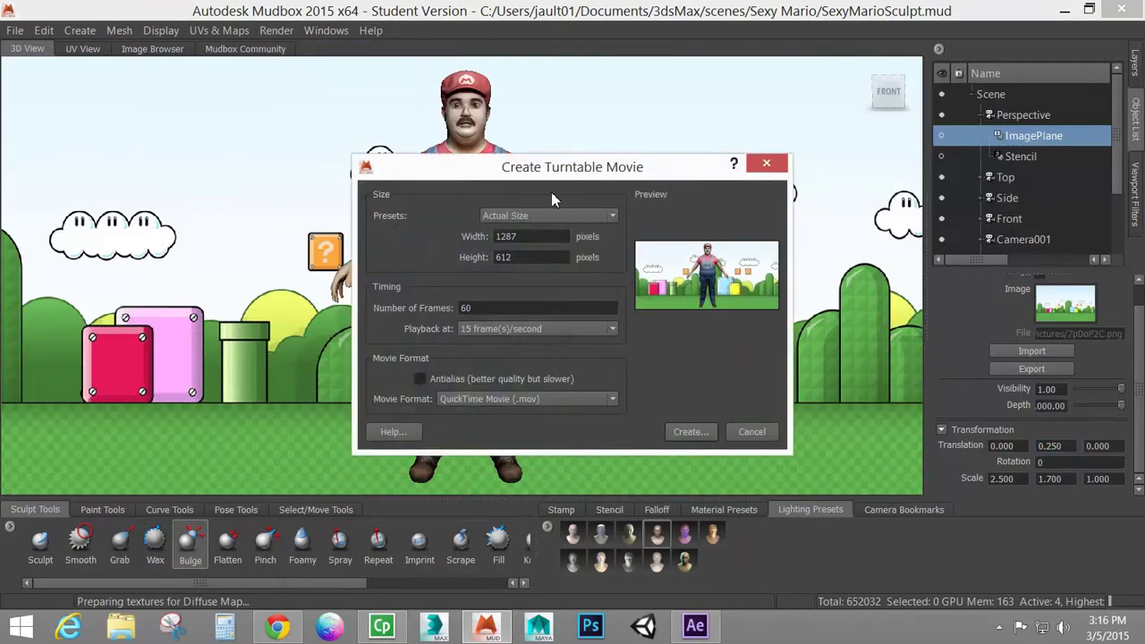
{"action": "left_click", "coordinate": [559, 215]}
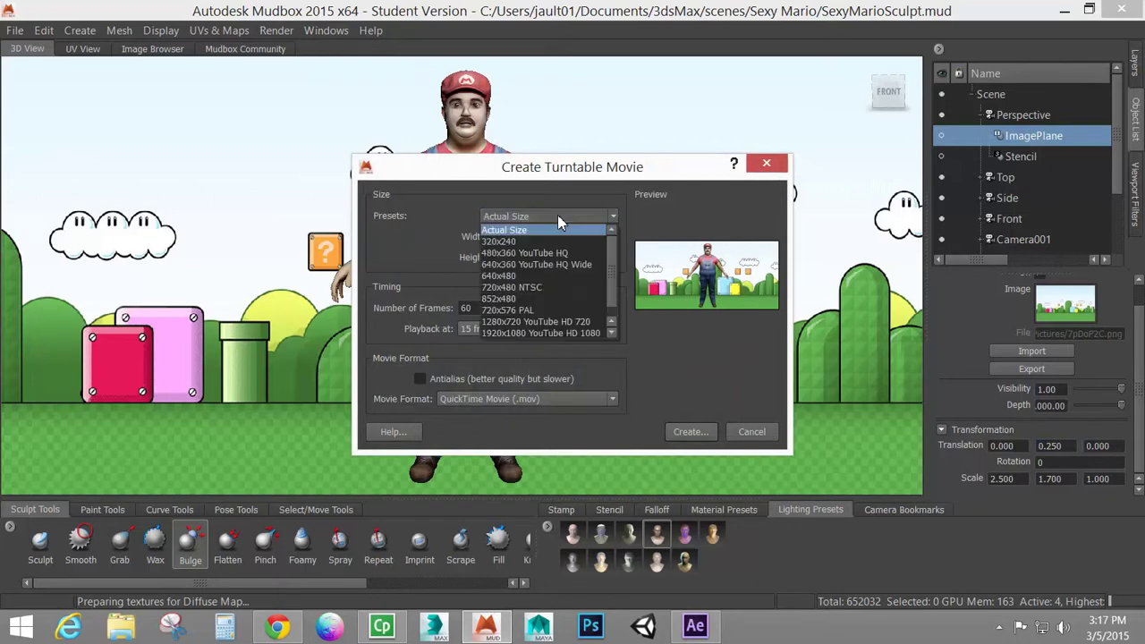
{"action": "left_click", "coordinate": [507, 288]}
{"action": "key", "text": "Tab"}
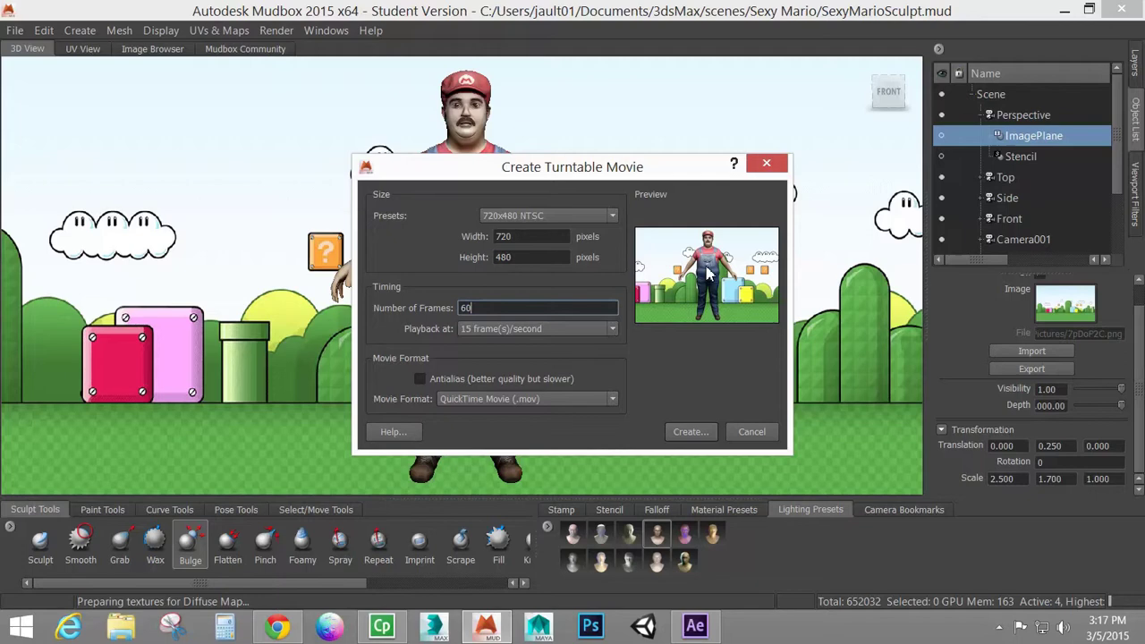
{"action": "left_click_drag", "start_coordinate": [497, 308], "coordinate": [361, 313]}
{"action": "type", "text": "300"}
{"action": "left_click", "coordinate": [475, 330]}
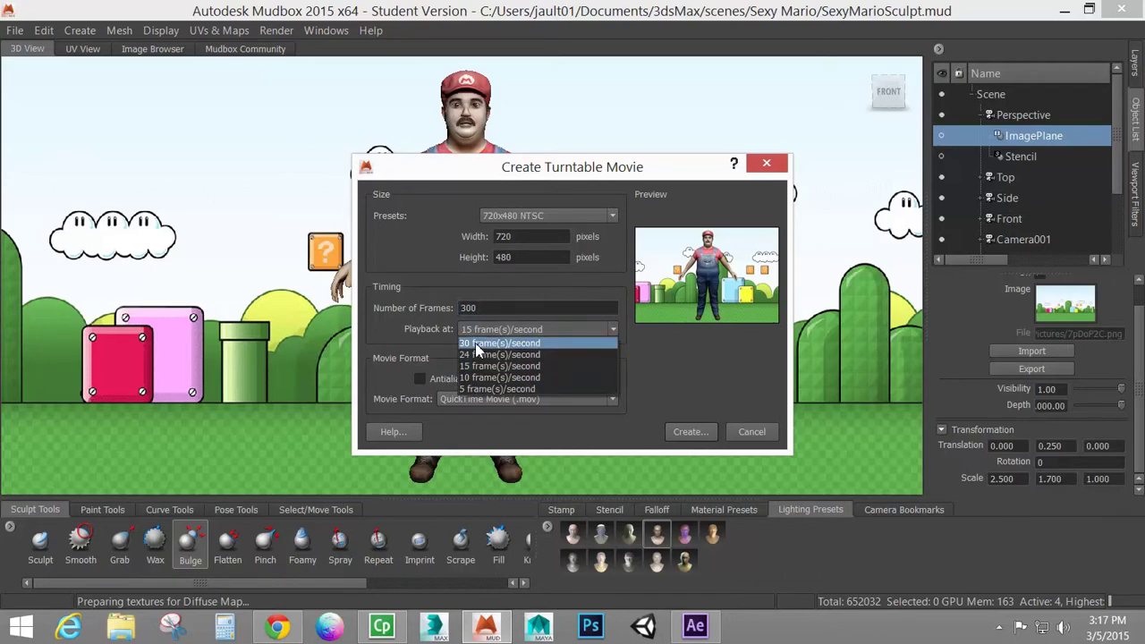
{"action": "left_click", "coordinate": [477, 344]}
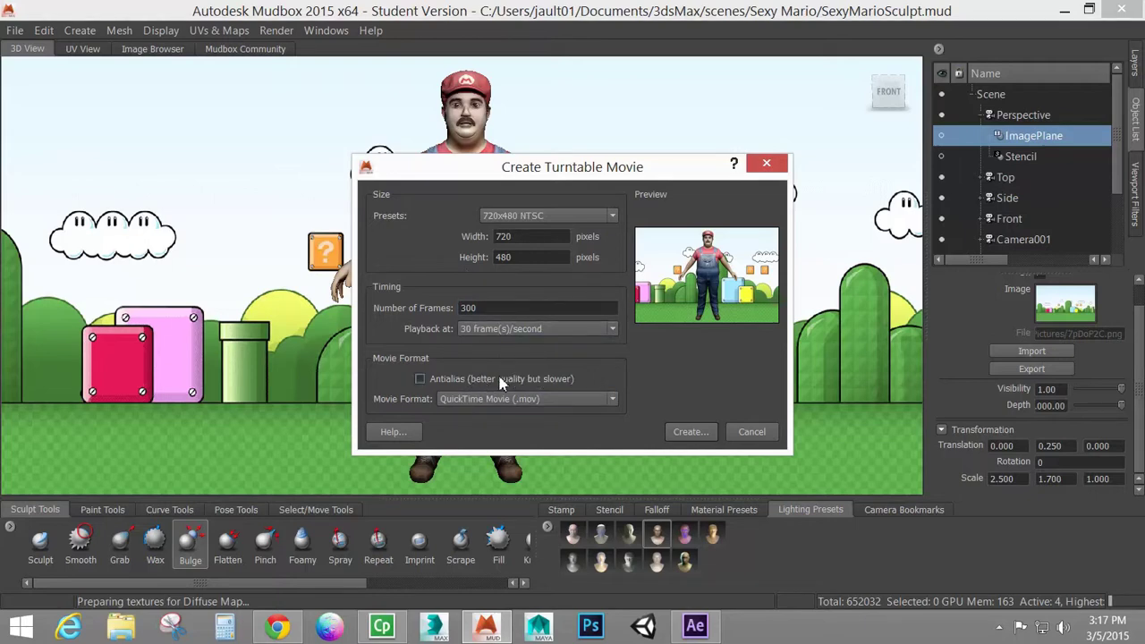
- Create the turntable movie, saving it on the Desktop as sexyMario_Textured_360
{"action": "left_click", "coordinate": [698, 434]}
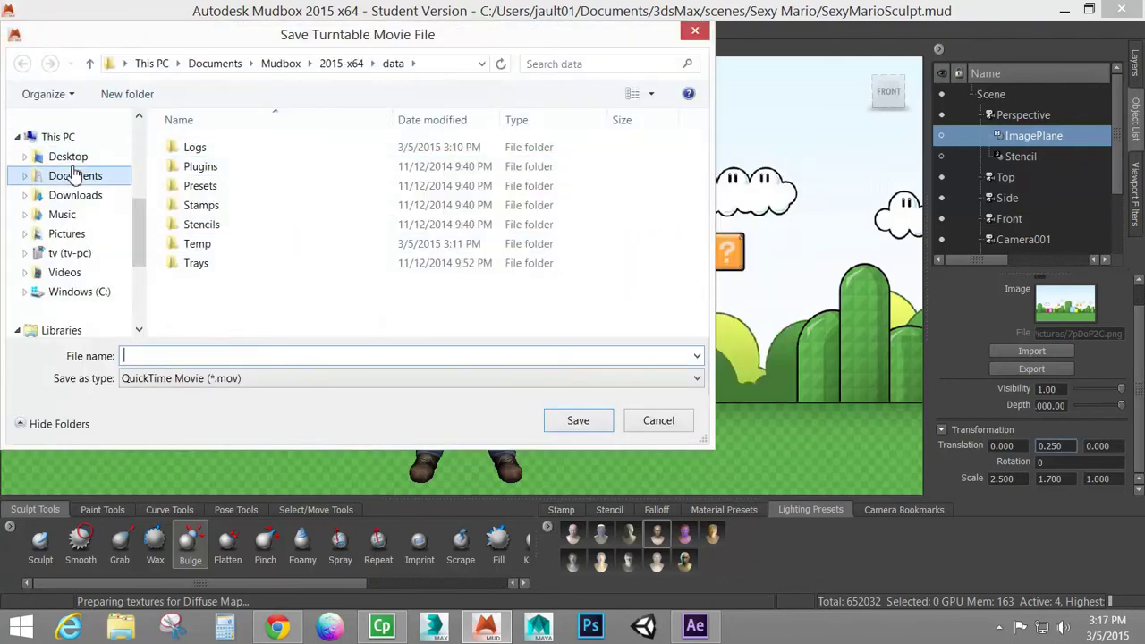
{"action": "left_click", "coordinate": [72, 158]}
{"action": "left_click", "coordinate": [231, 357]}
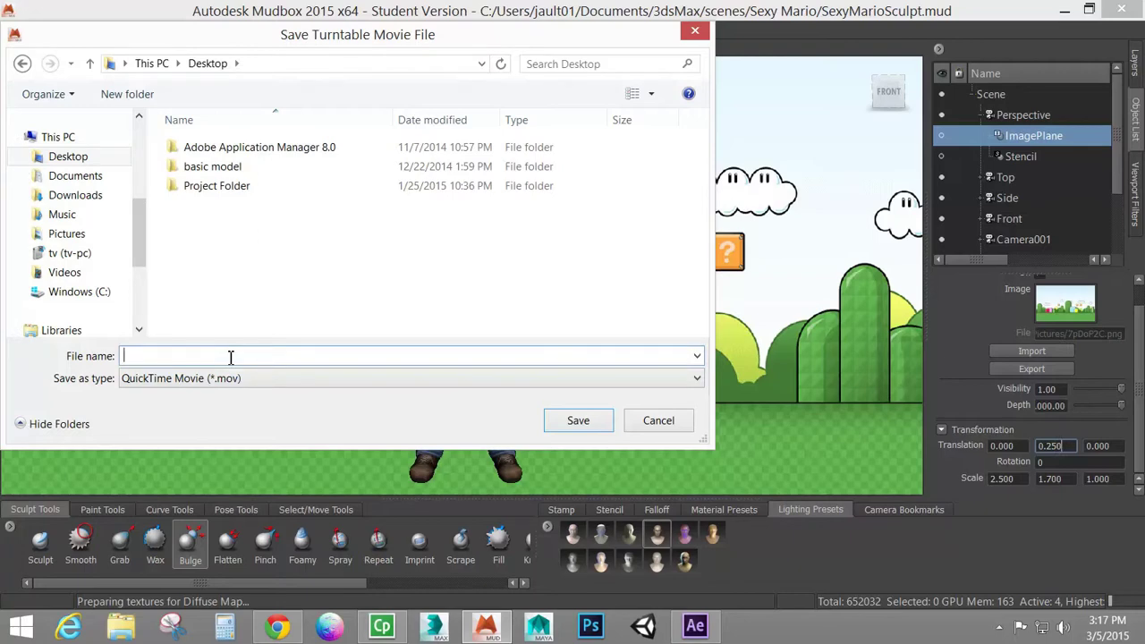
{"action": "type", "text": "s"}
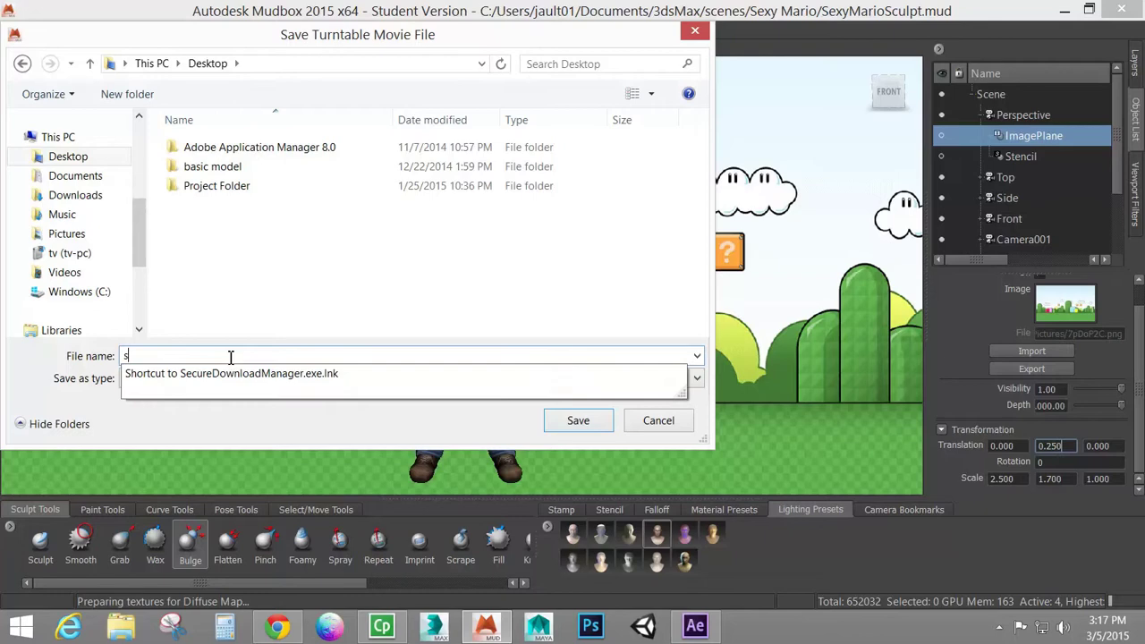
{"action": "type", "text": "exyMario"}
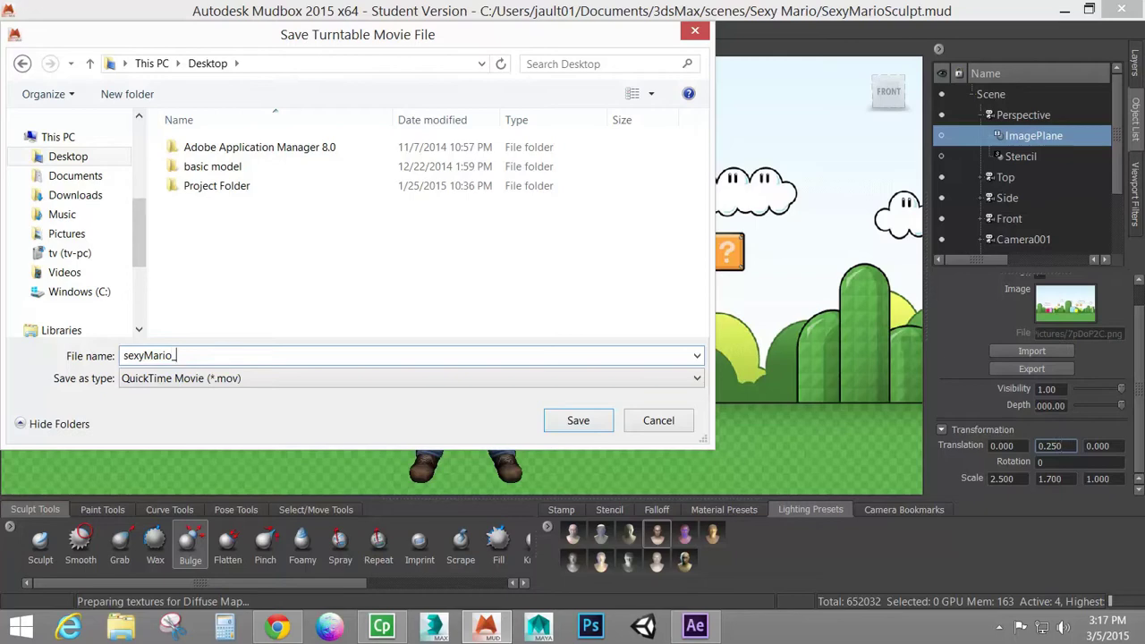
{"action": "type", "text": "_Textured_360"}
{"action": "left_click", "coordinate": [592, 424]}
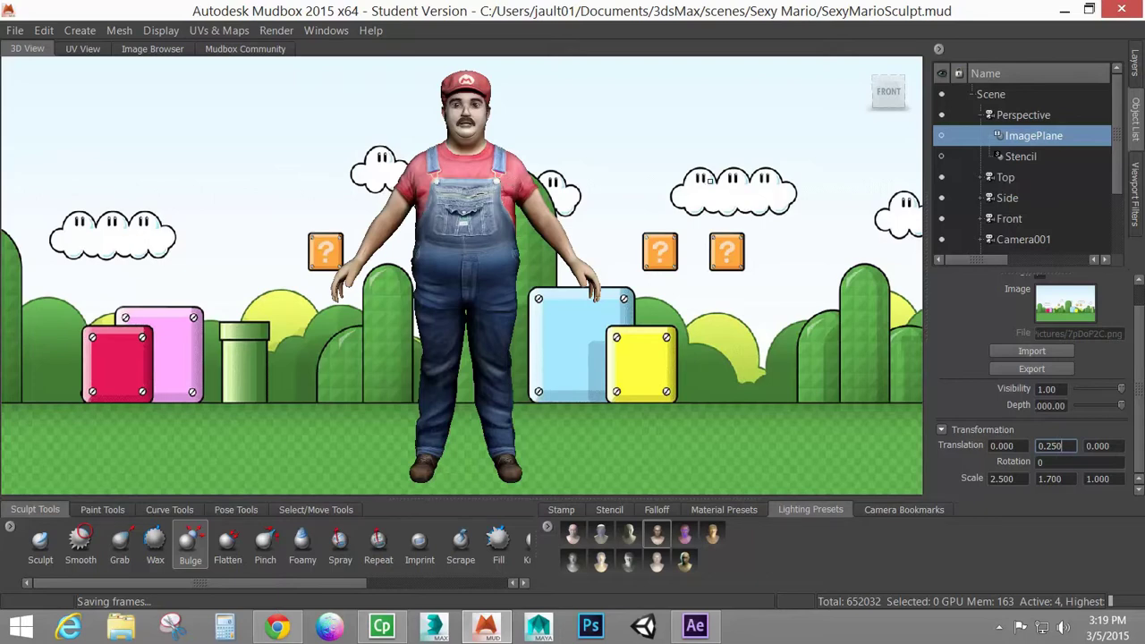
- Start a new paint layer from the Layers tab and quit VLC
{"action": "left_click", "coordinate": [1137, 66]}
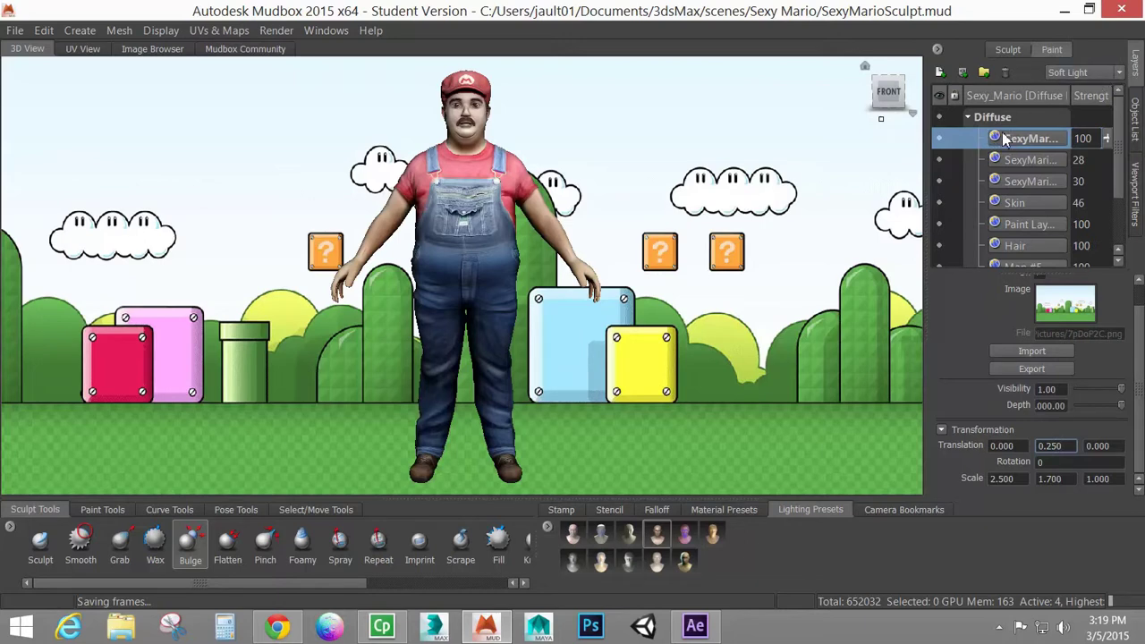
{"action": "left_click", "coordinate": [941, 74]}
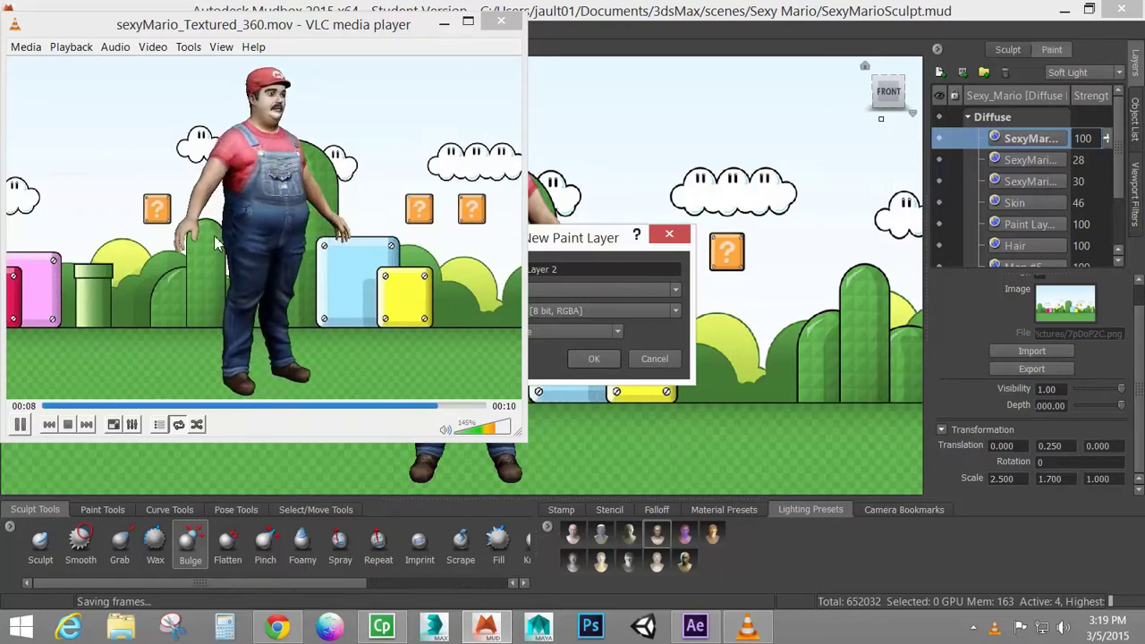
{"action": "key", "text": "ctrl+q"}
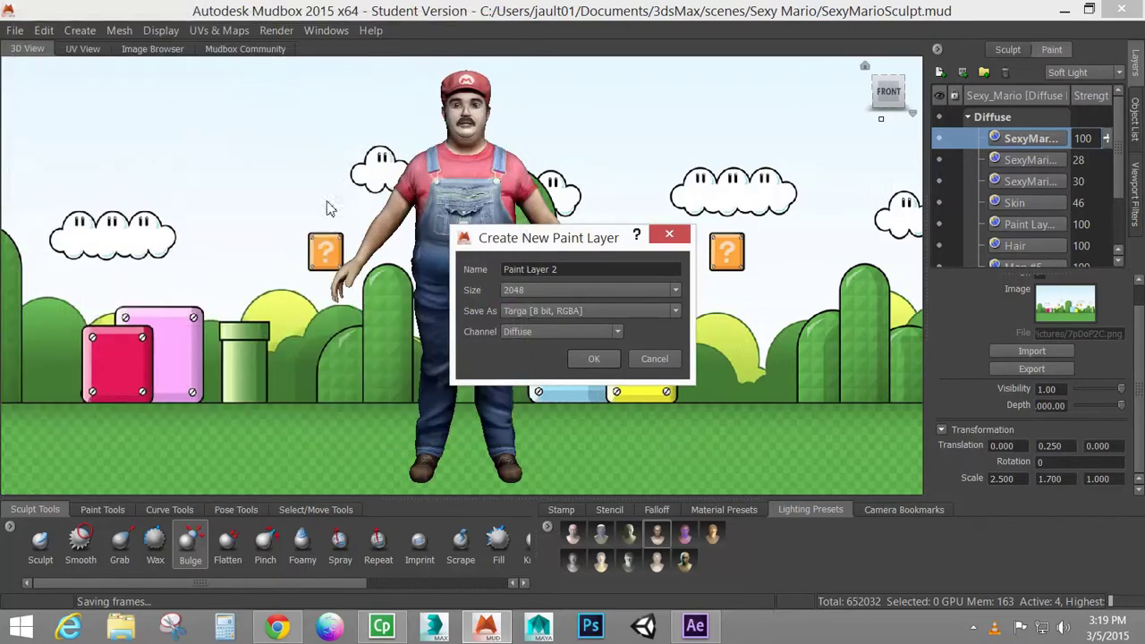
- Confirm the new paint layer and select the Paint Brush
{"action": "left_click", "coordinate": [606, 360]}
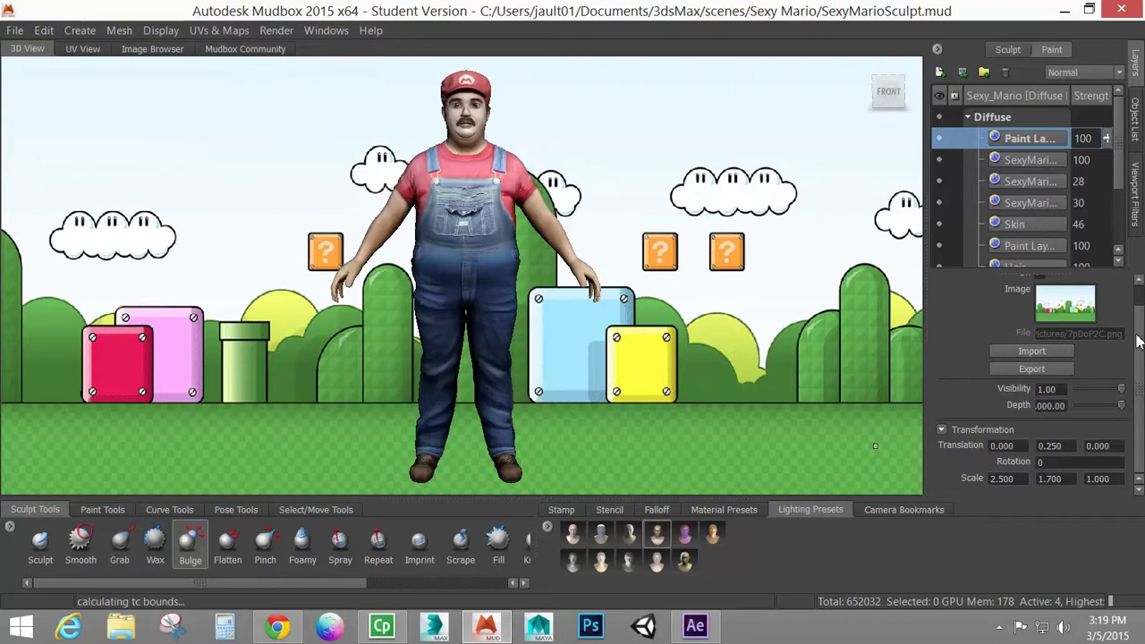
{"action": "left_click", "coordinate": [102, 509]}
{"action": "left_click", "coordinate": [51, 541]}
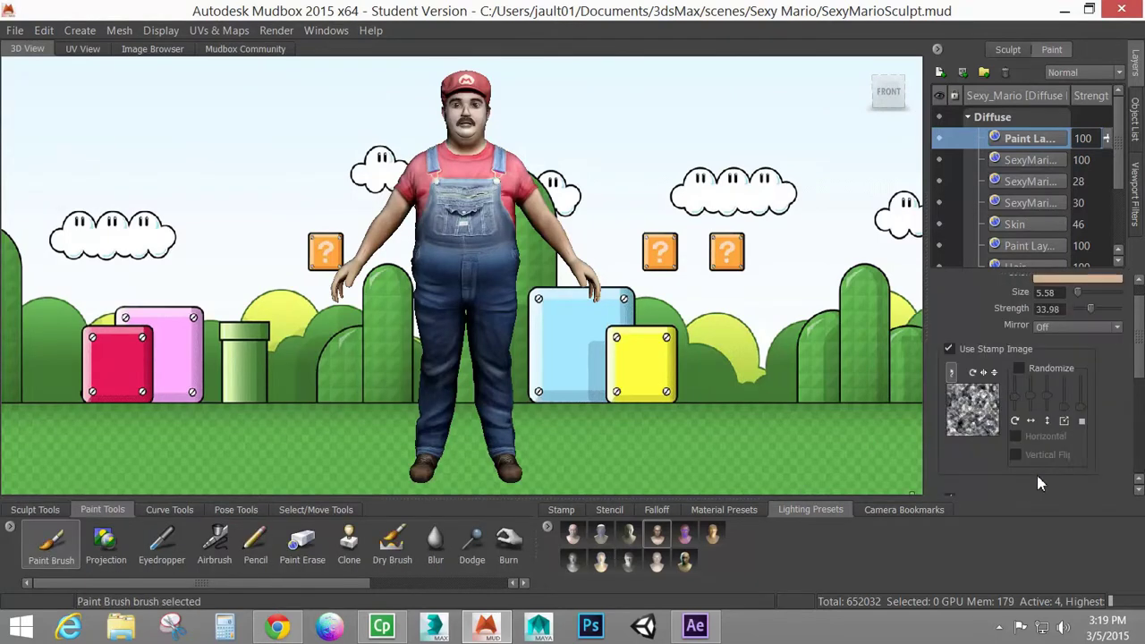
- Set the brush colour to greyish blue and flood the paint layer with it
{"action": "scroll", "coordinate": [1136, 333], "scroll_direction": "up", "scroll_amount": 1}
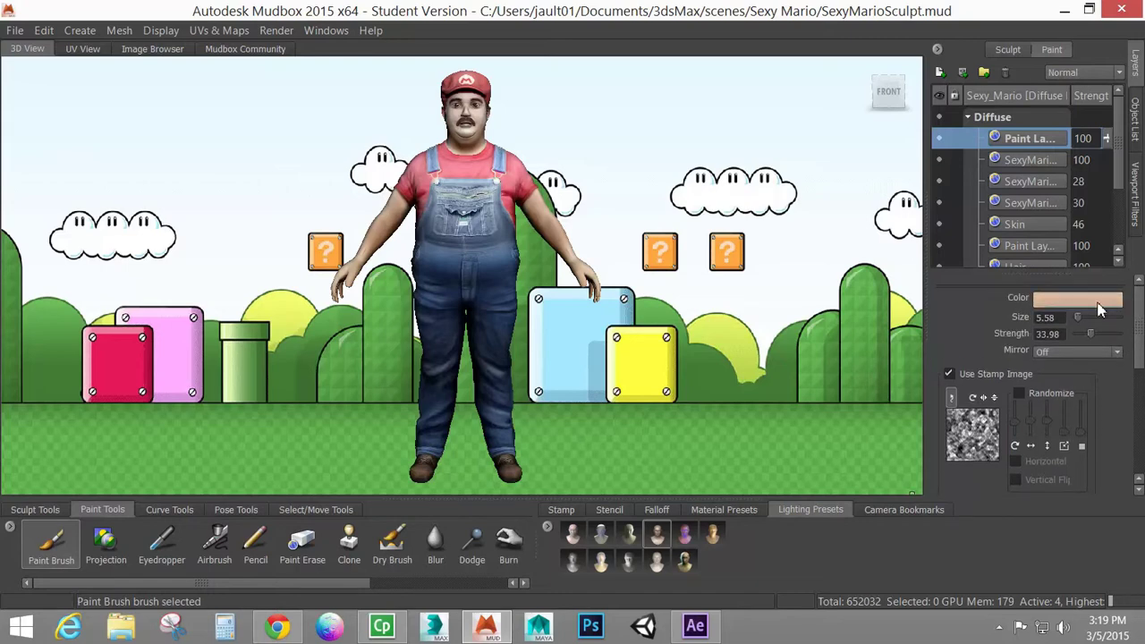
{"action": "left_click", "coordinate": [1078, 298]}
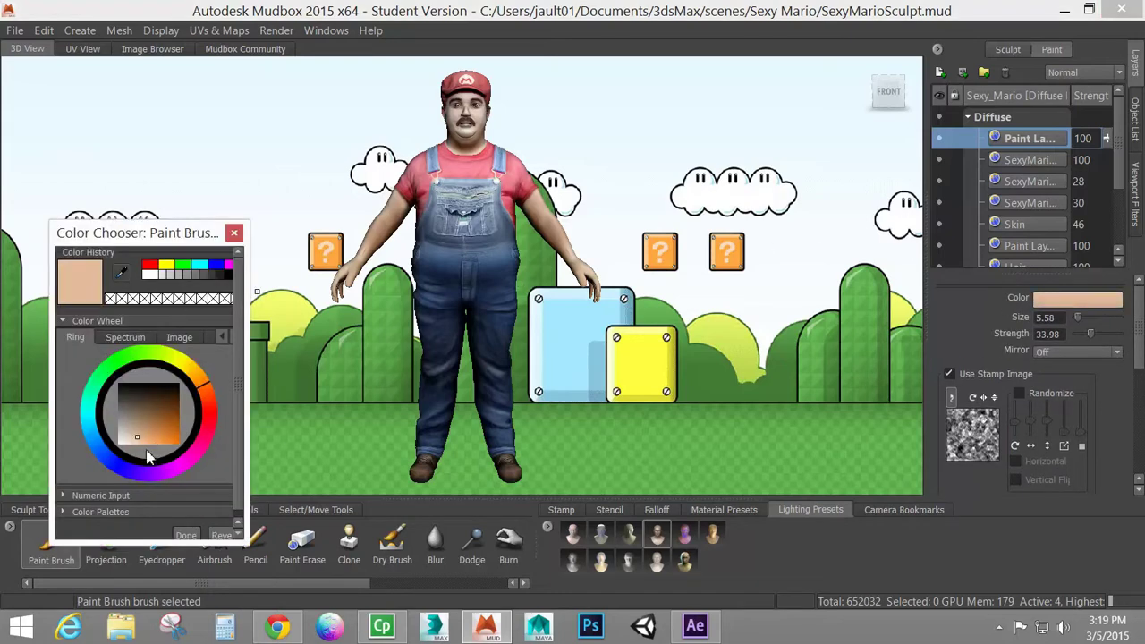
{"action": "left_click", "coordinate": [95, 440]}
{"action": "left_click_drag", "start_coordinate": [134, 408], "coordinate": [131, 421]}
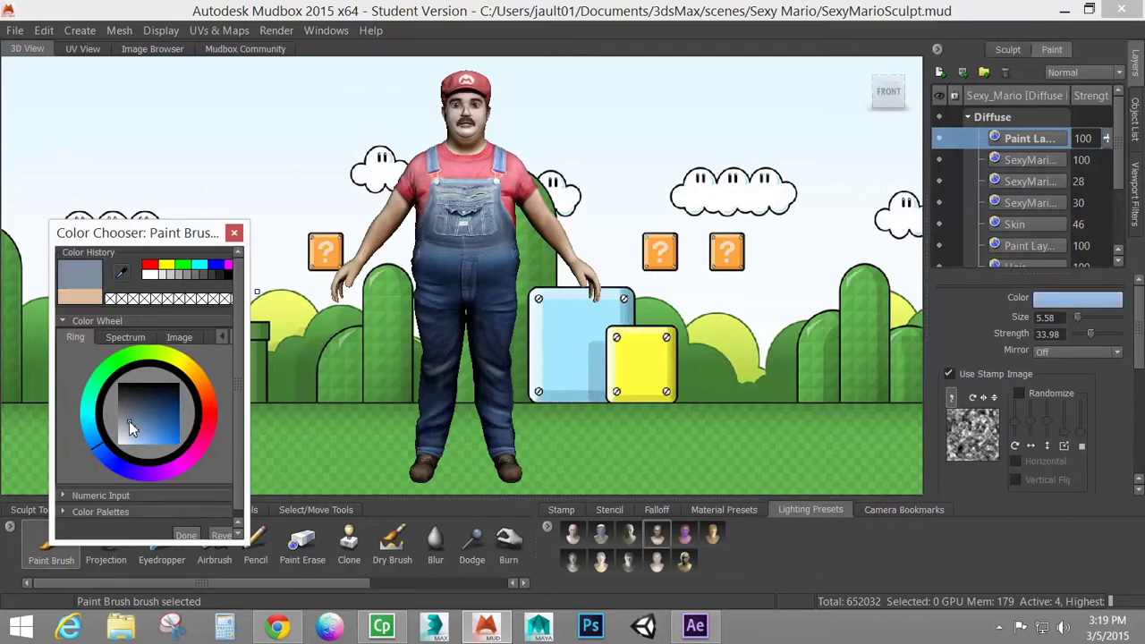
{"action": "left_click", "coordinate": [189, 535]}
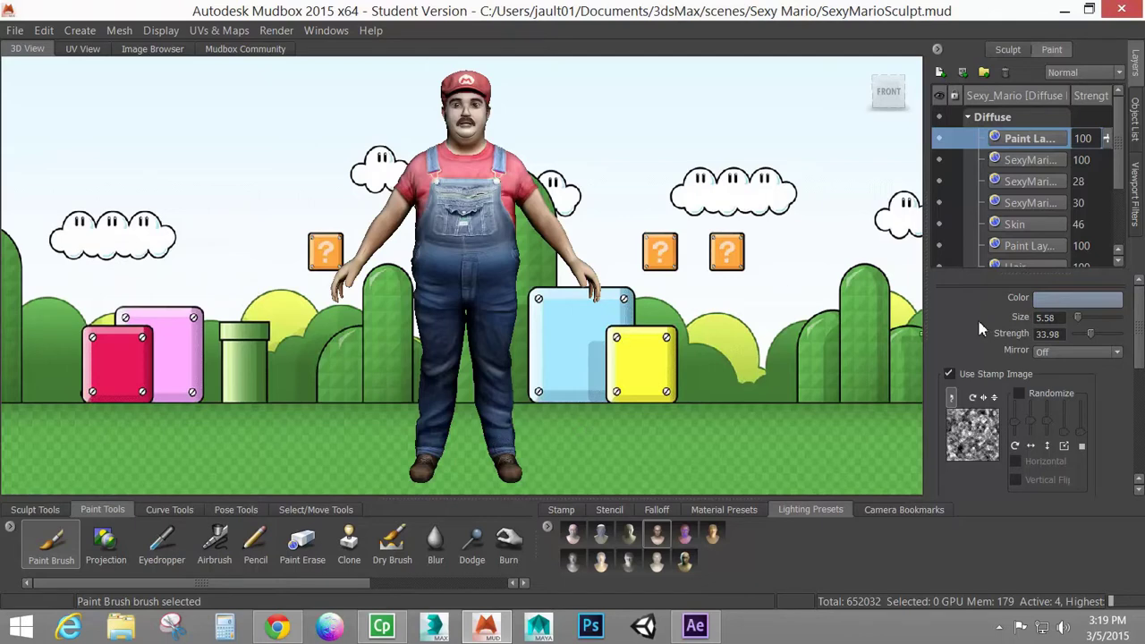
{"action": "left_click_drag", "start_coordinate": [1141, 336], "coordinate": [1141, 436]}
{"action": "left_click", "coordinate": [1031, 417]}
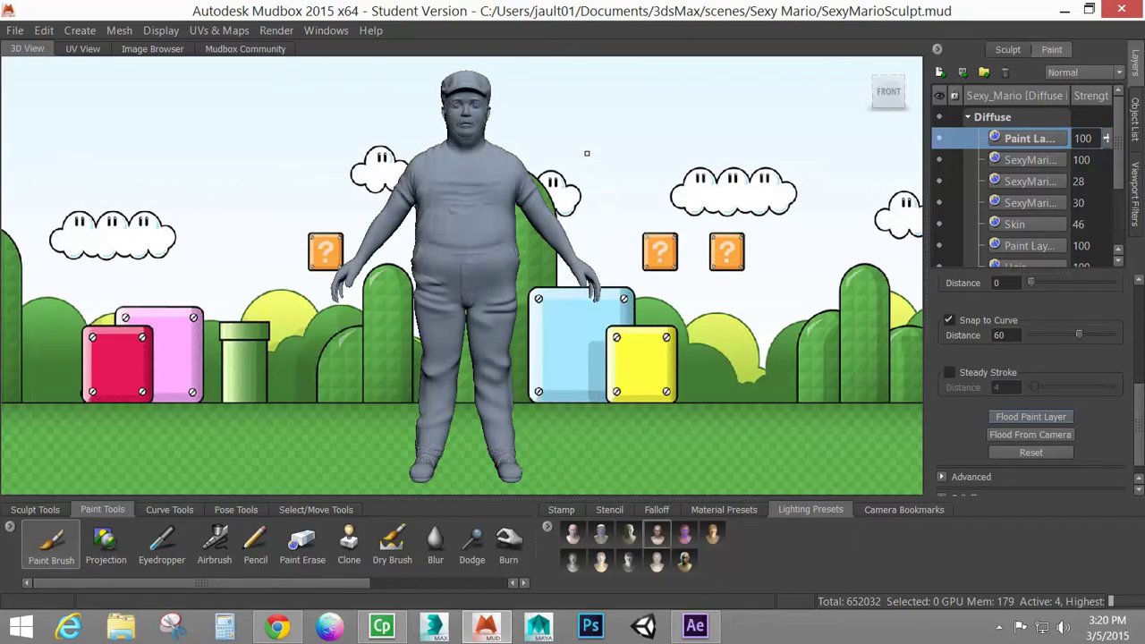
- Render another turntable with the same settings, saved as sexyMario_Clayy_360.mov
{"action": "left_click", "coordinate": [273, 32]}
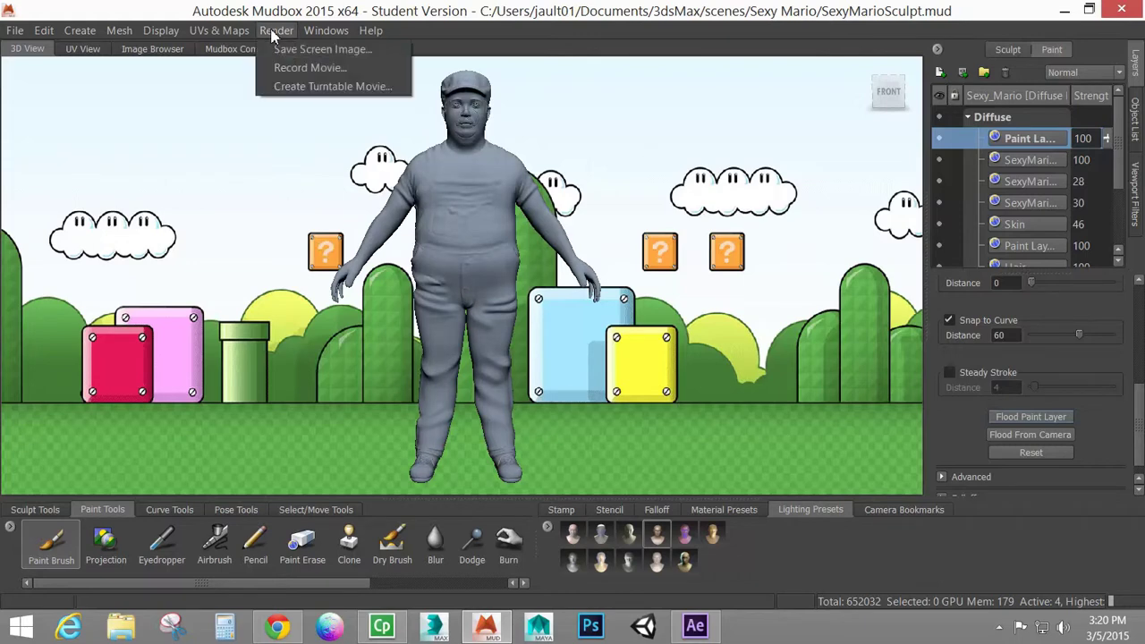
{"action": "left_click", "coordinate": [320, 86]}
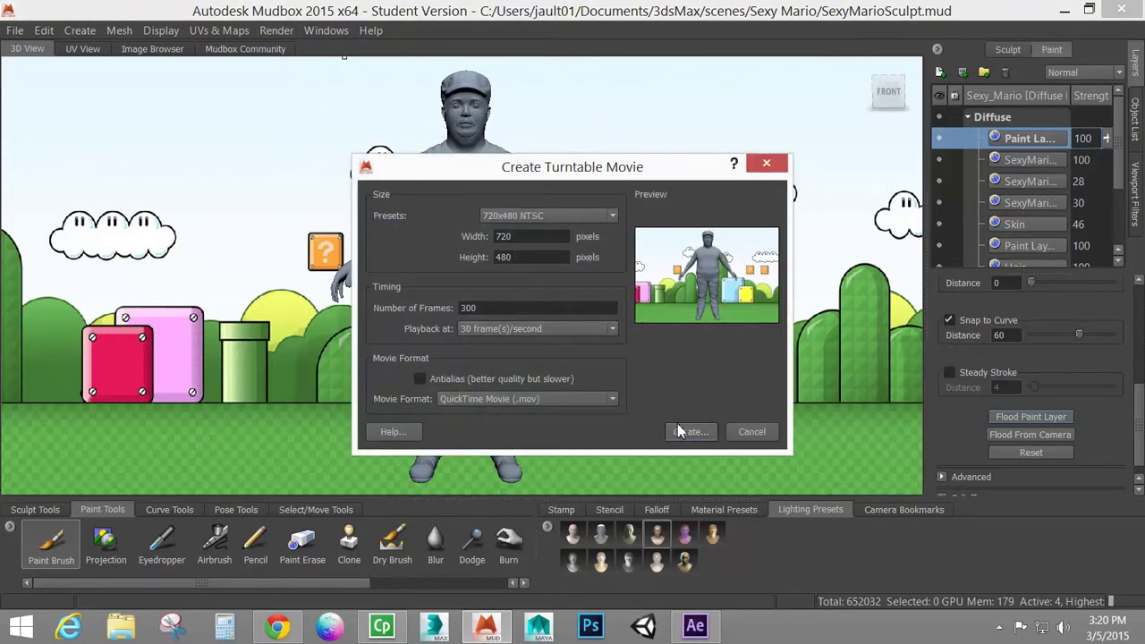
{"action": "left_click", "coordinate": [689, 431]}
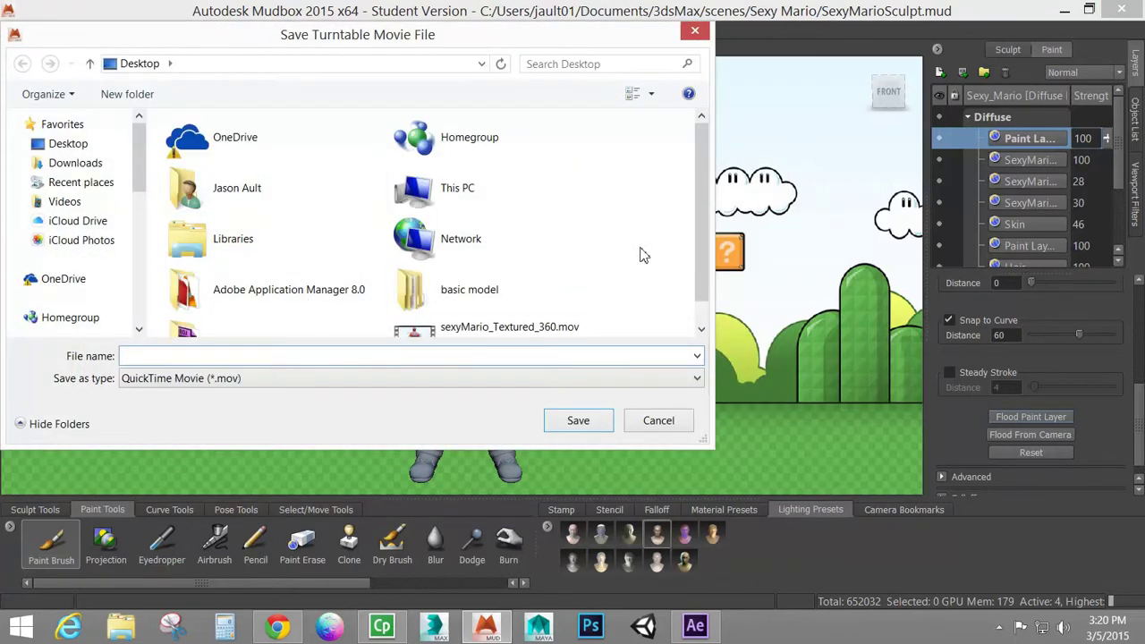
{"action": "left_click", "coordinate": [520, 327]}
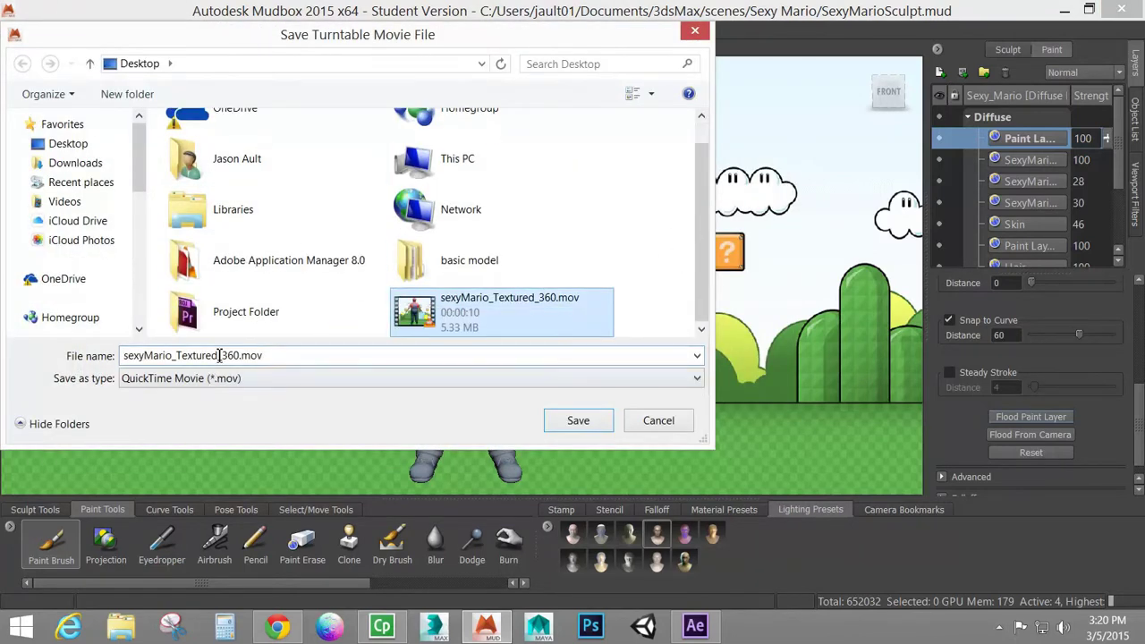
{"action": "left_click", "coordinate": [224, 355]}
{"action": "left_click_drag", "start_coordinate": [218, 356], "coordinate": [181, 356]}
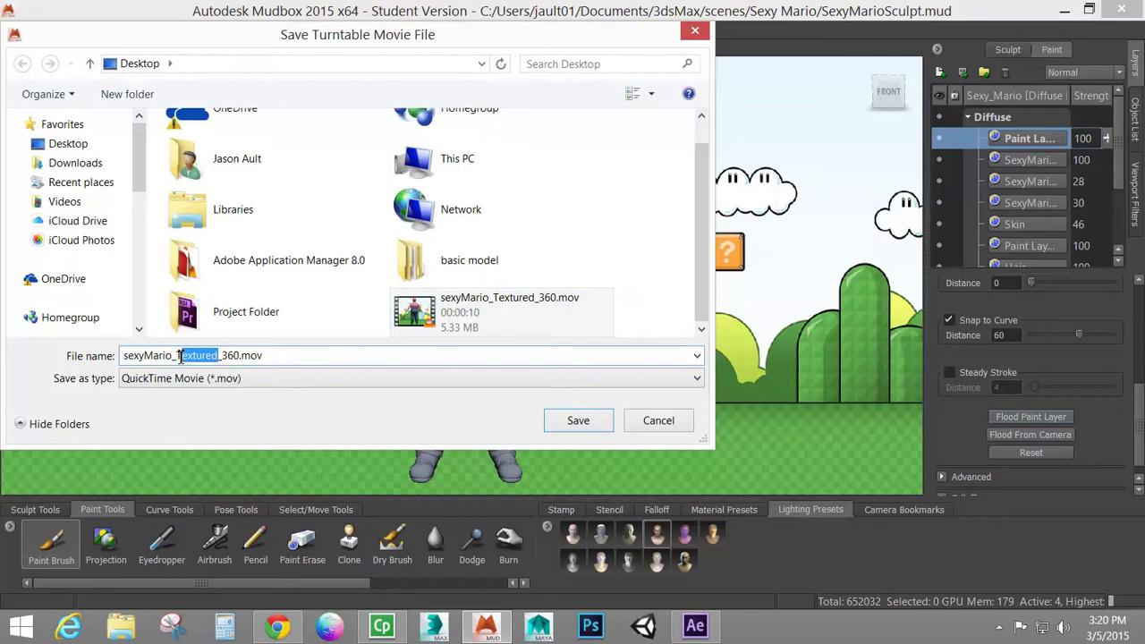
{"action": "type", "text": "Clayy"}
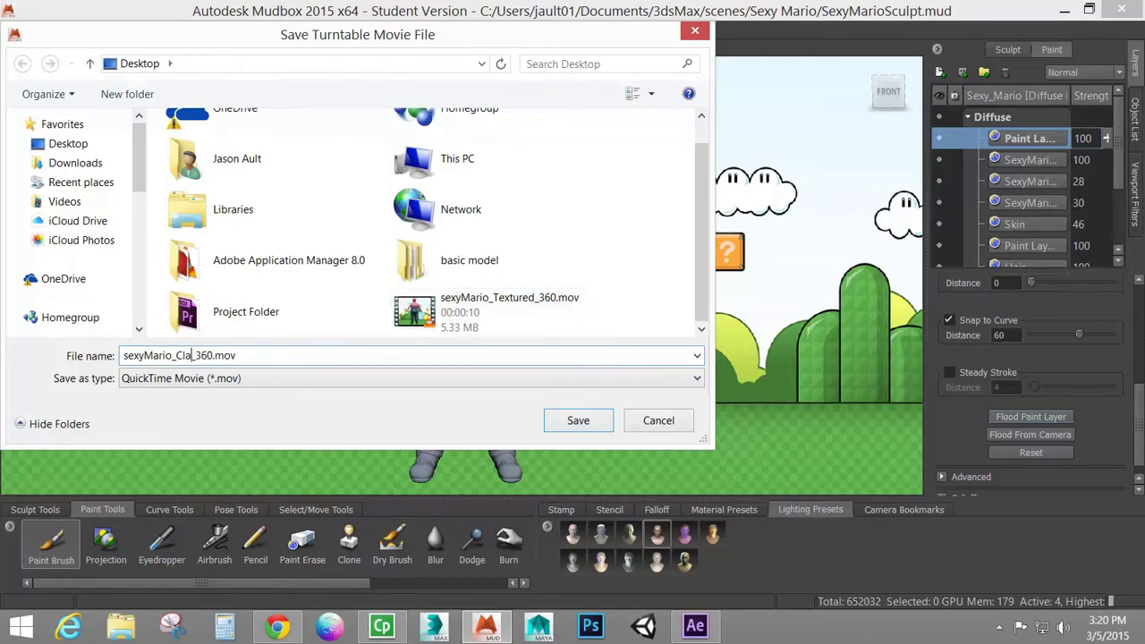
{"action": "left_click", "coordinate": [580, 423]}
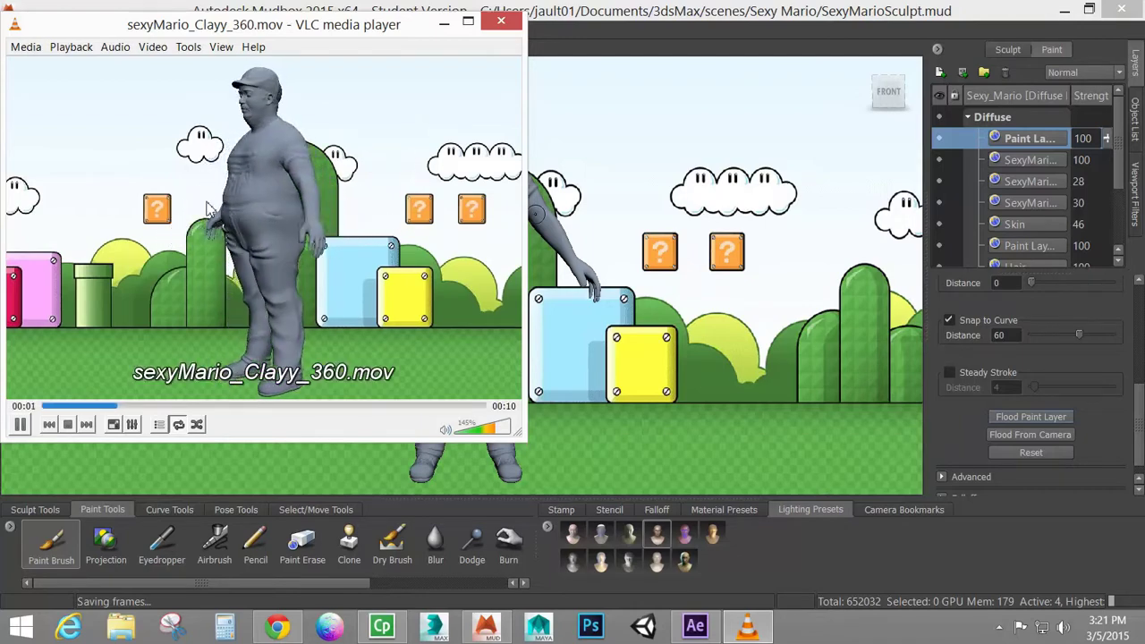
- Close VLC and flood Mario's paint layer with white
{"action": "left_click", "coordinate": [500, 24]}
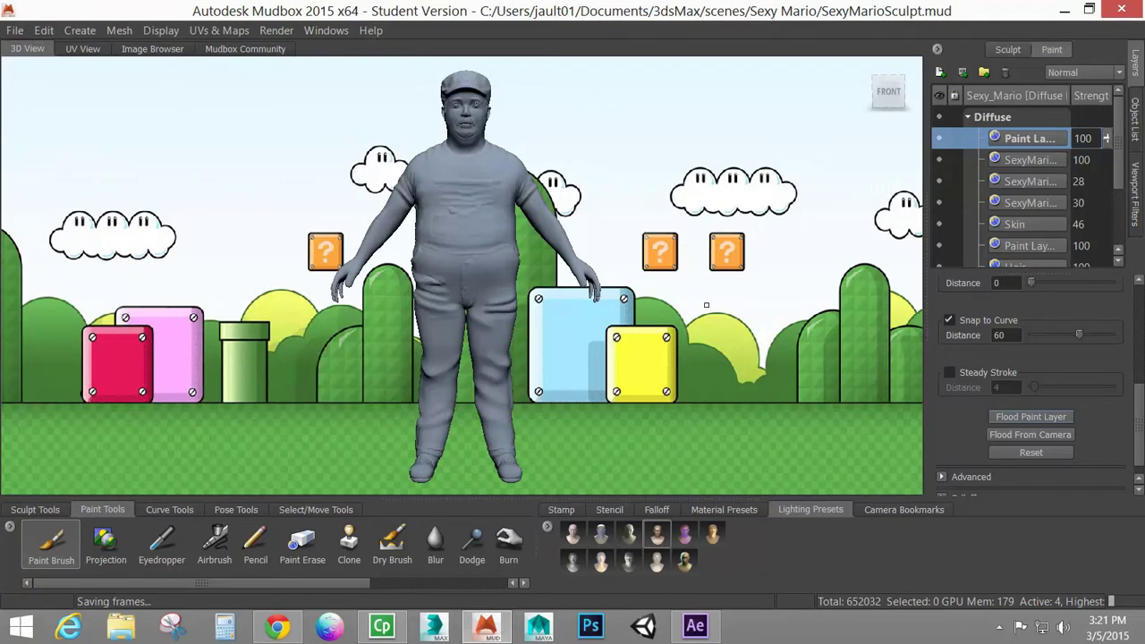
{"action": "left_click_drag", "start_coordinate": [1139, 402], "coordinate": [1139, 295]}
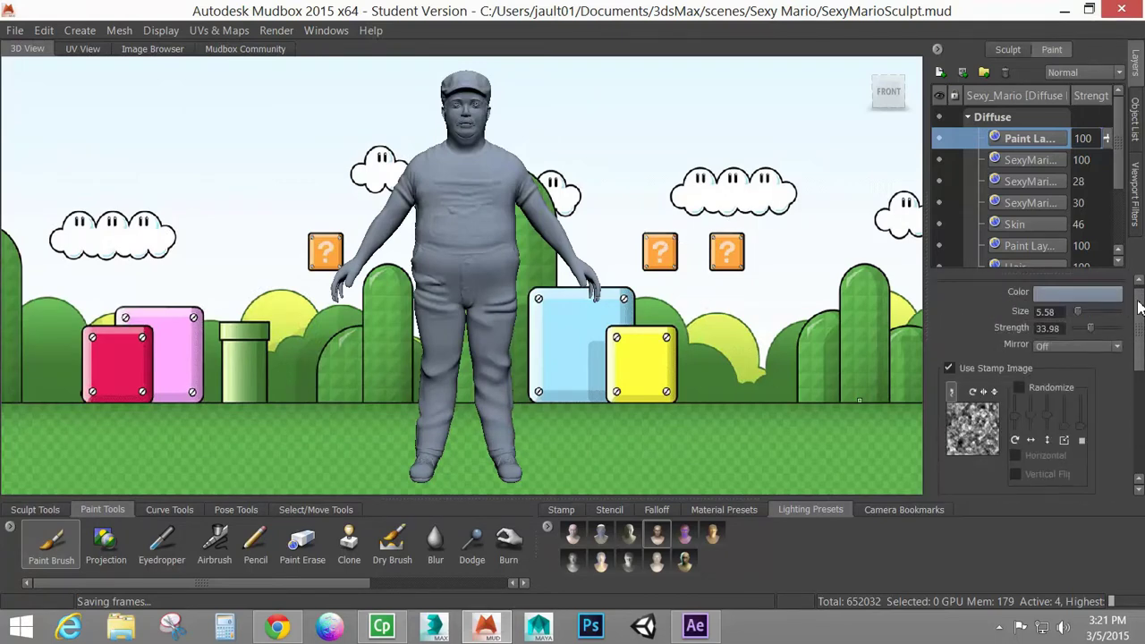
{"action": "left_click", "coordinate": [1080, 304]}
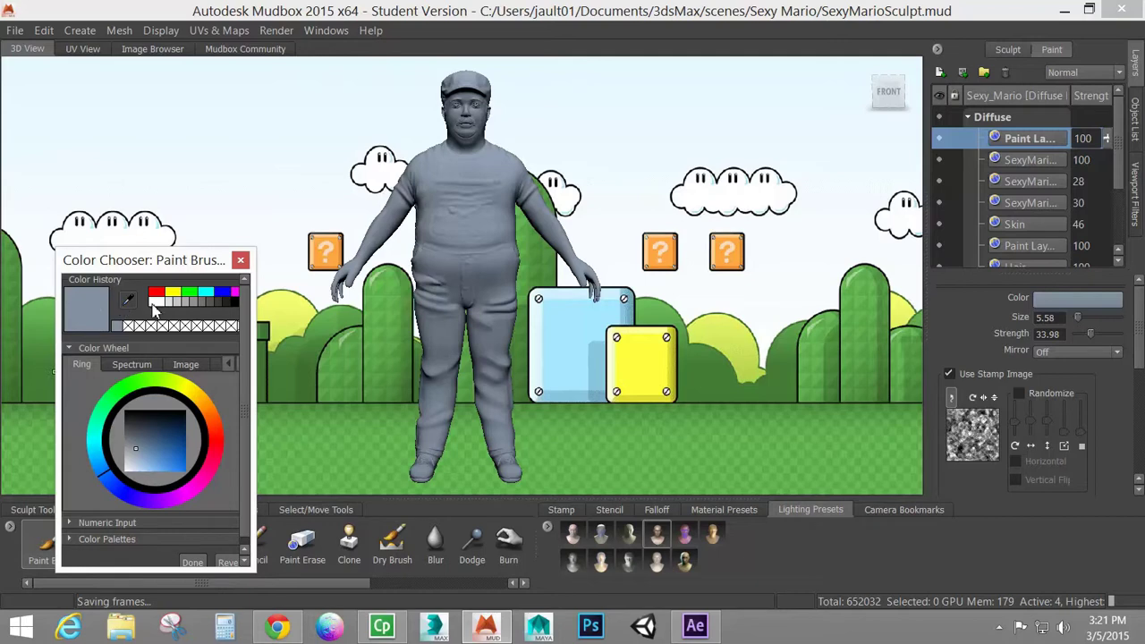
{"action": "left_click", "coordinate": [156, 301]}
{"action": "left_click", "coordinate": [192, 563]}
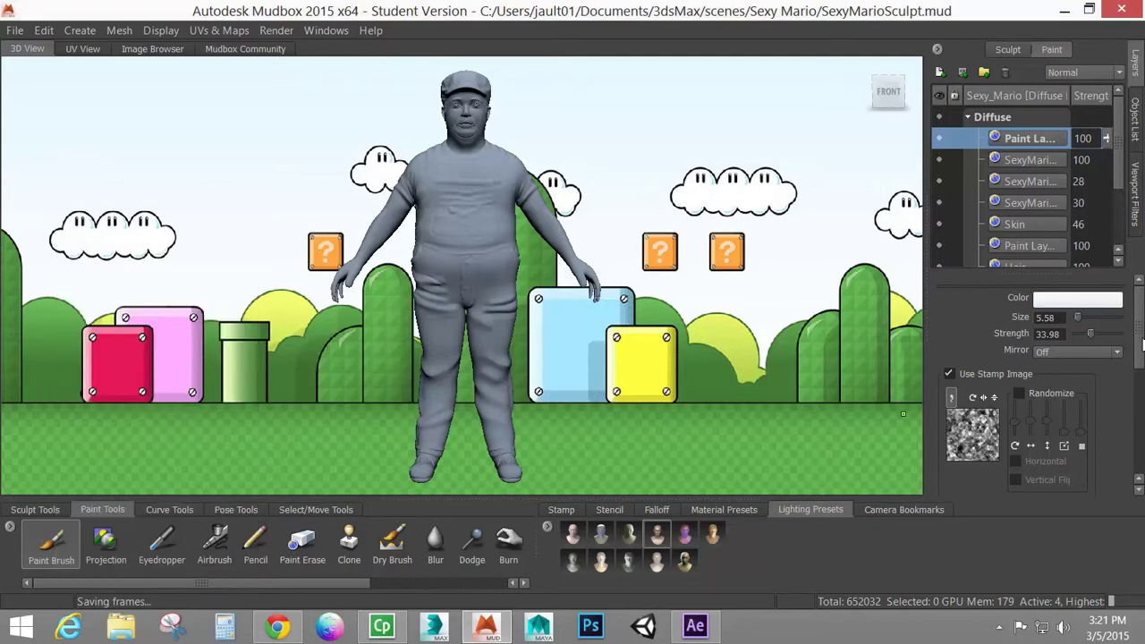
{"action": "scroll", "coordinate": [1074, 411], "scroll_direction": "down", "scroll_amount": 5}
{"action": "left_click", "coordinate": [1031, 400]}
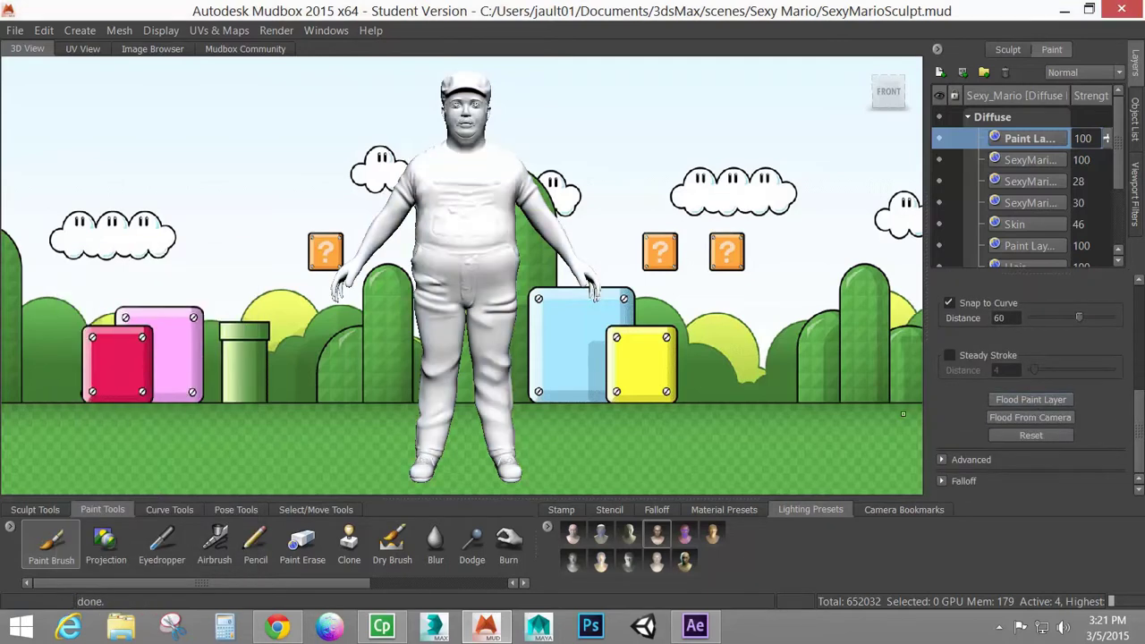
- Turn on the wireframe display and drop Mario to subdivision level 0
{"action": "left_click", "coordinate": [159, 30]}
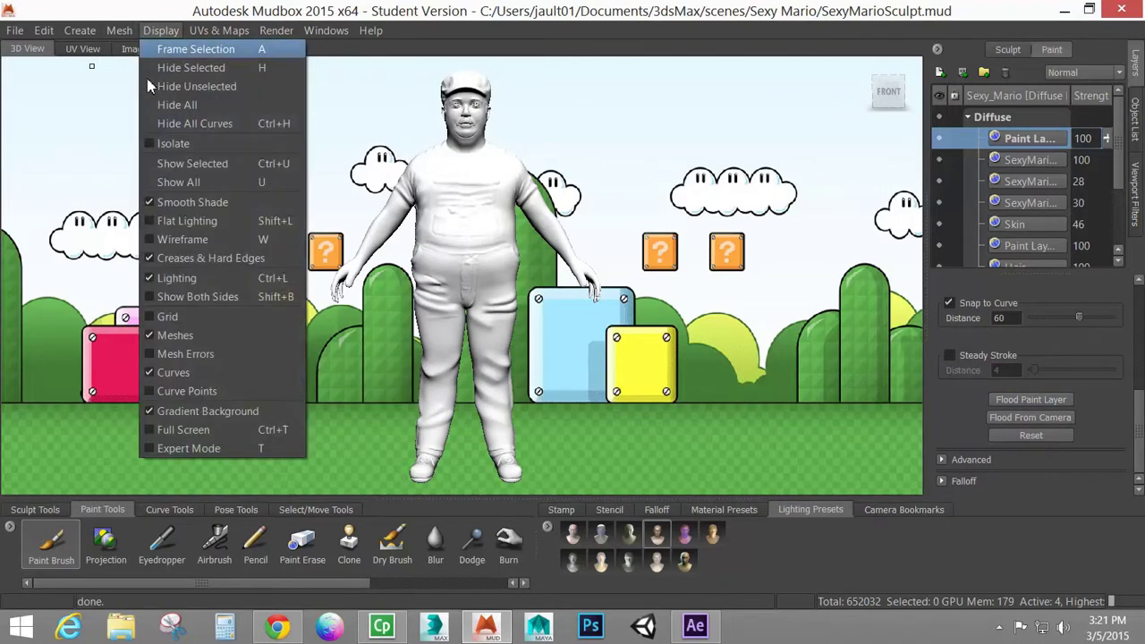
{"action": "left_click", "coordinate": [181, 240]}
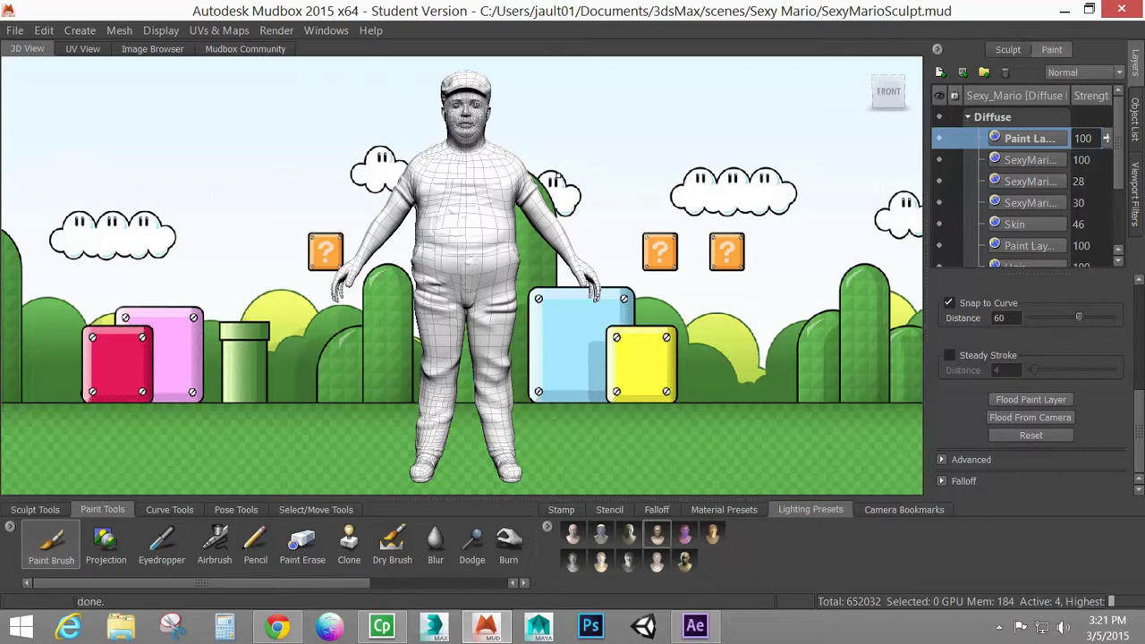
{"action": "key", "text": "Page_Down"}
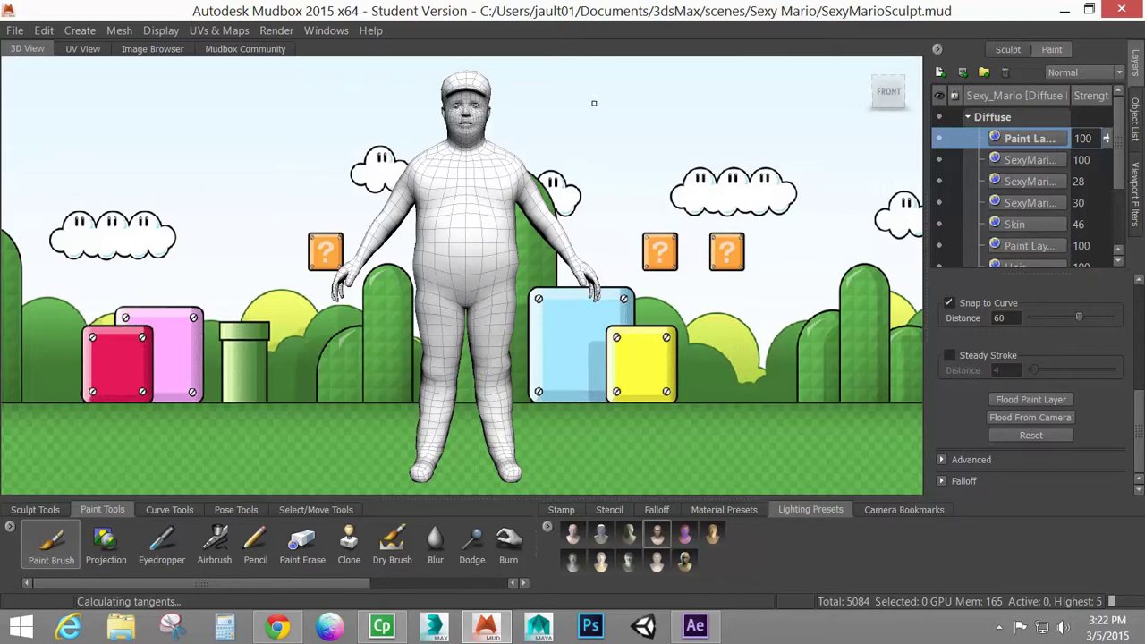
- Render the white wireframe turntable with default settings, saved as sexyMario_Wire_360.mov
{"action": "left_click", "coordinate": [276, 30]}
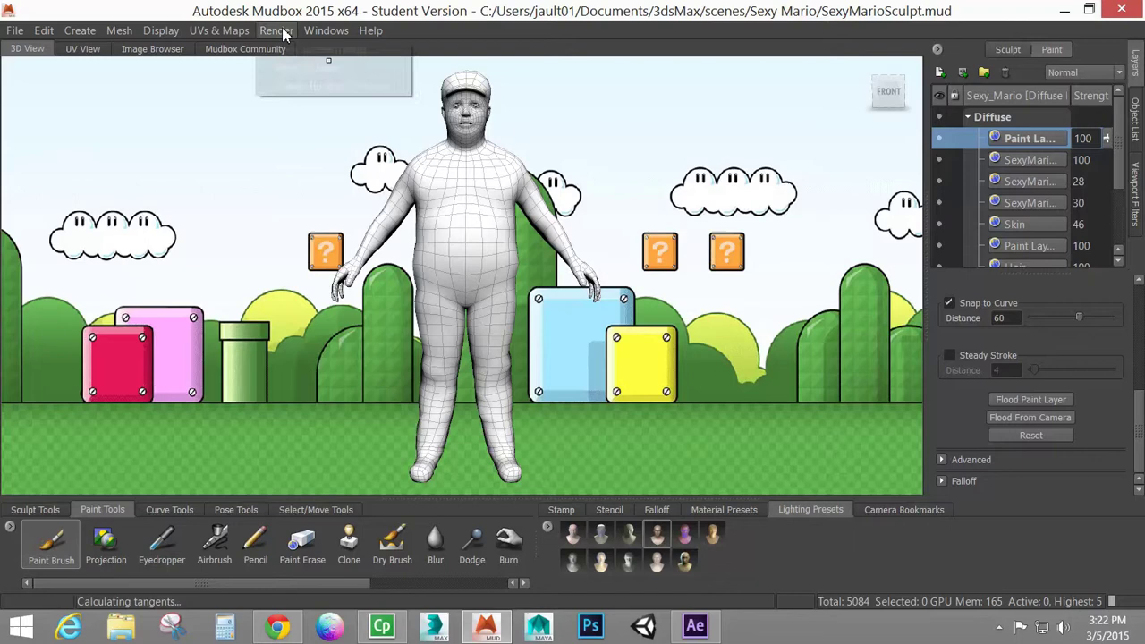
{"action": "left_click", "coordinate": [331, 86]}
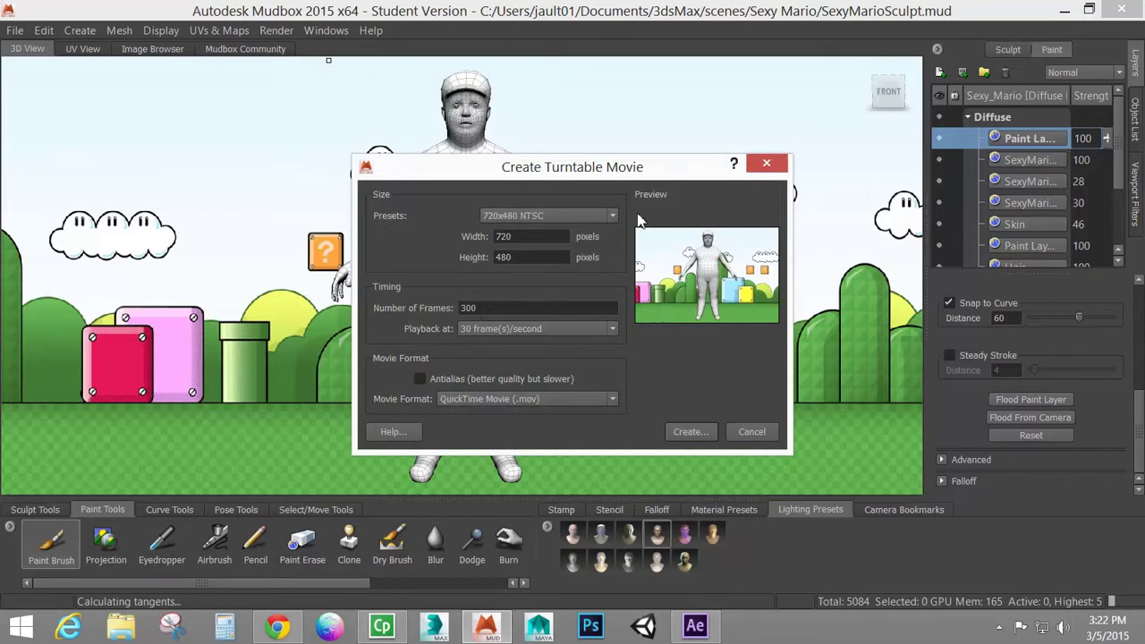
{"action": "left_click", "coordinate": [692, 437]}
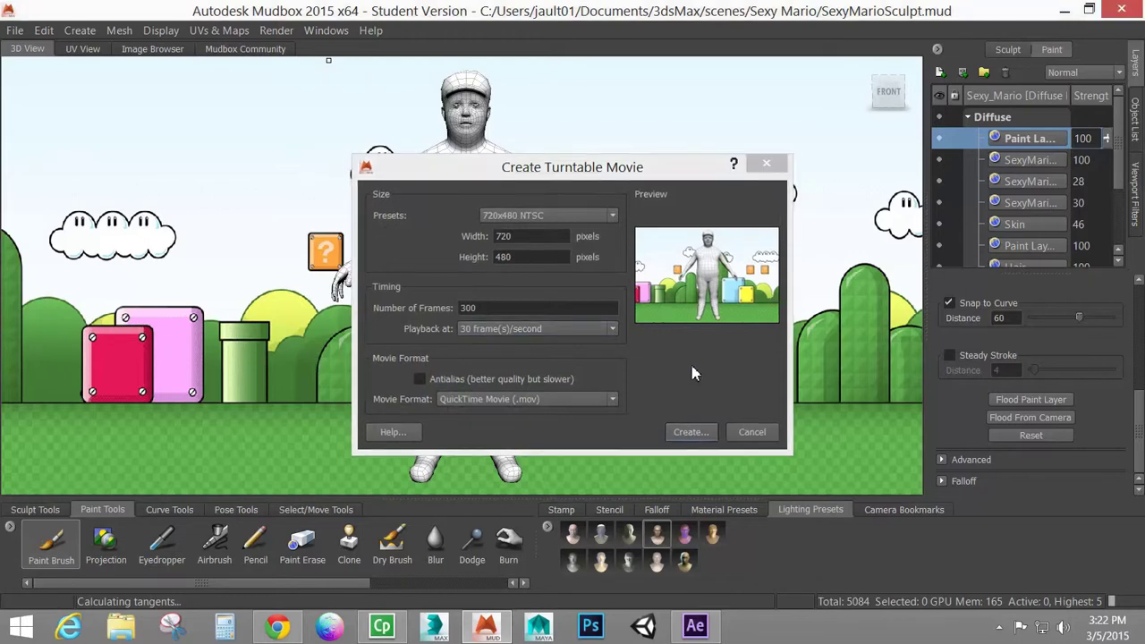
{"action": "scroll", "coordinate": [707, 224], "scroll_direction": "down", "scroll_amount": 2}
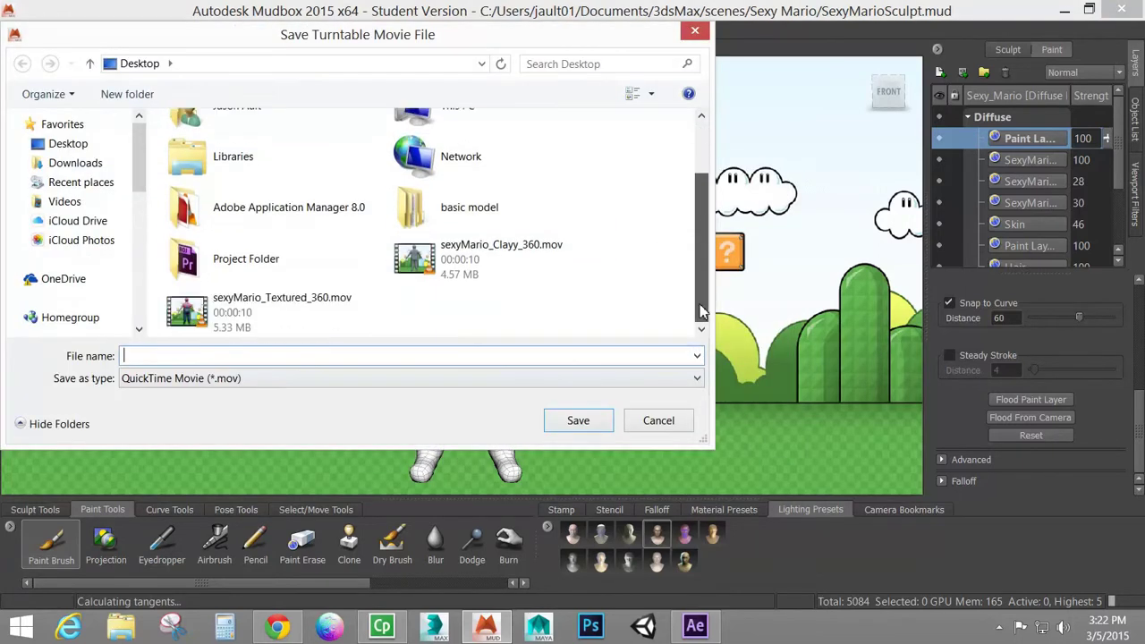
{"action": "left_click", "coordinate": [266, 319]}
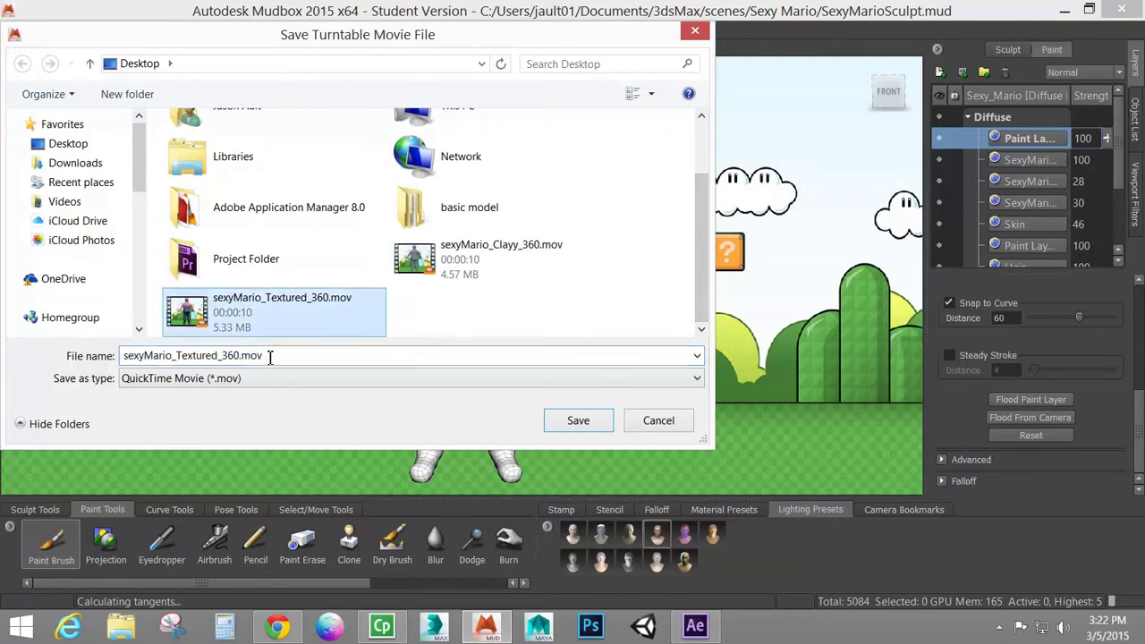
{"action": "left_click", "coordinate": [179, 357]}
{"action": "left_click_drag", "start_coordinate": [178, 357], "coordinate": [218, 357]}
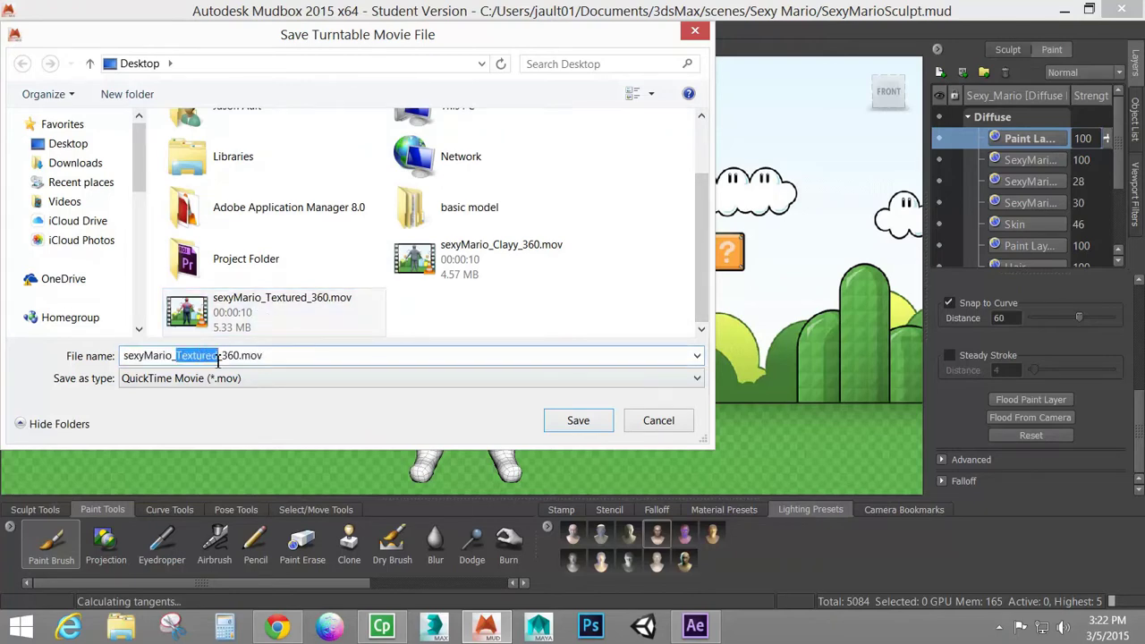
{"action": "type", "text": "W"}
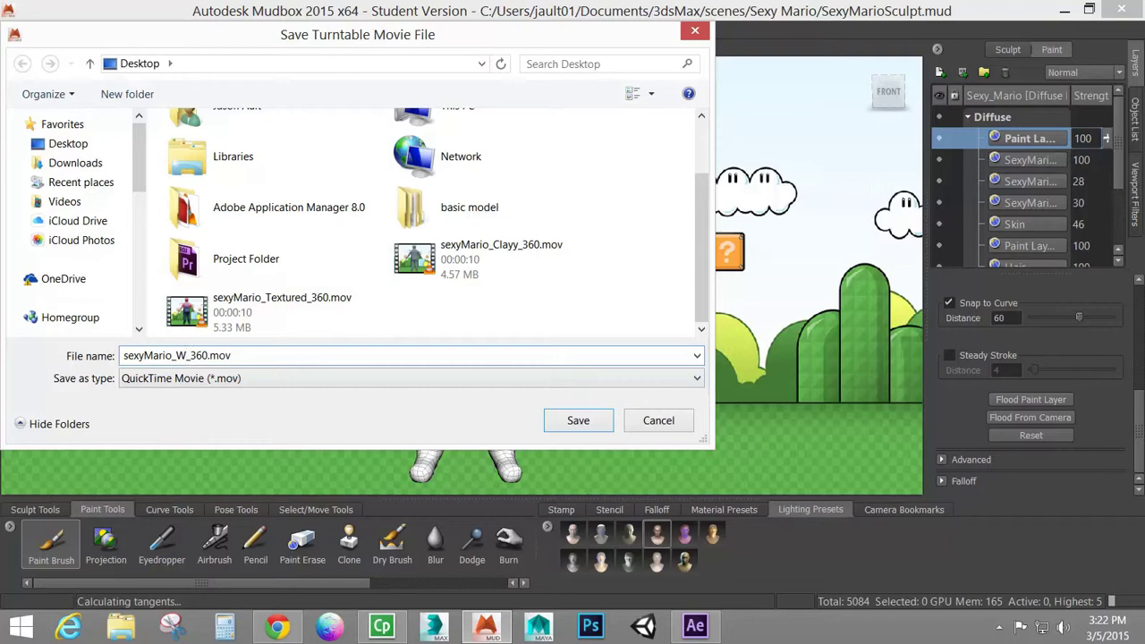
{"action": "type", "text": "irr"}
{"action": "key", "text": "BackSpace"}
{"action": "type", "text": "e"}
{"action": "left_click", "coordinate": [571, 421]}
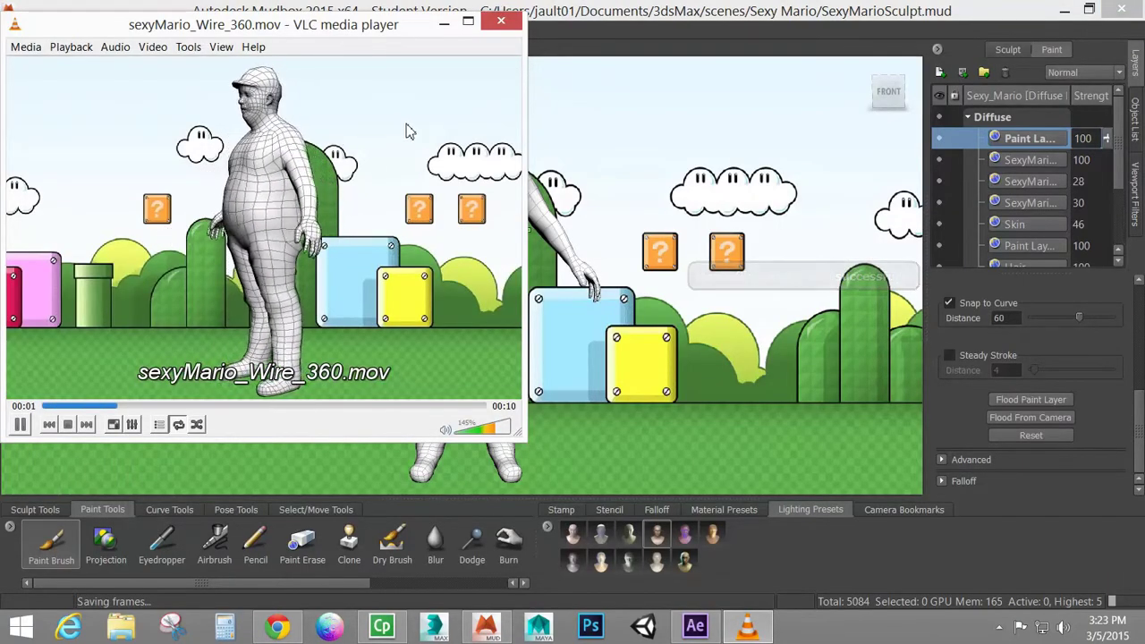
- Close the video player, hide the white paint layer and turn off the wireframe display
{"action": "left_click", "coordinate": [502, 23]}
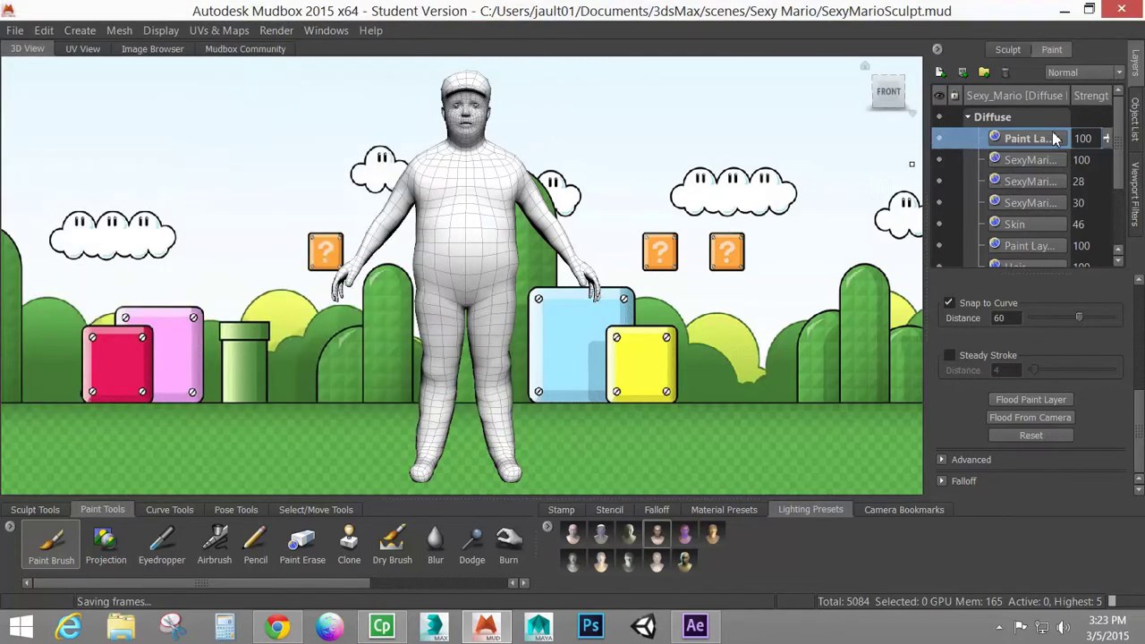
{"action": "left_click", "coordinate": [940, 139]}
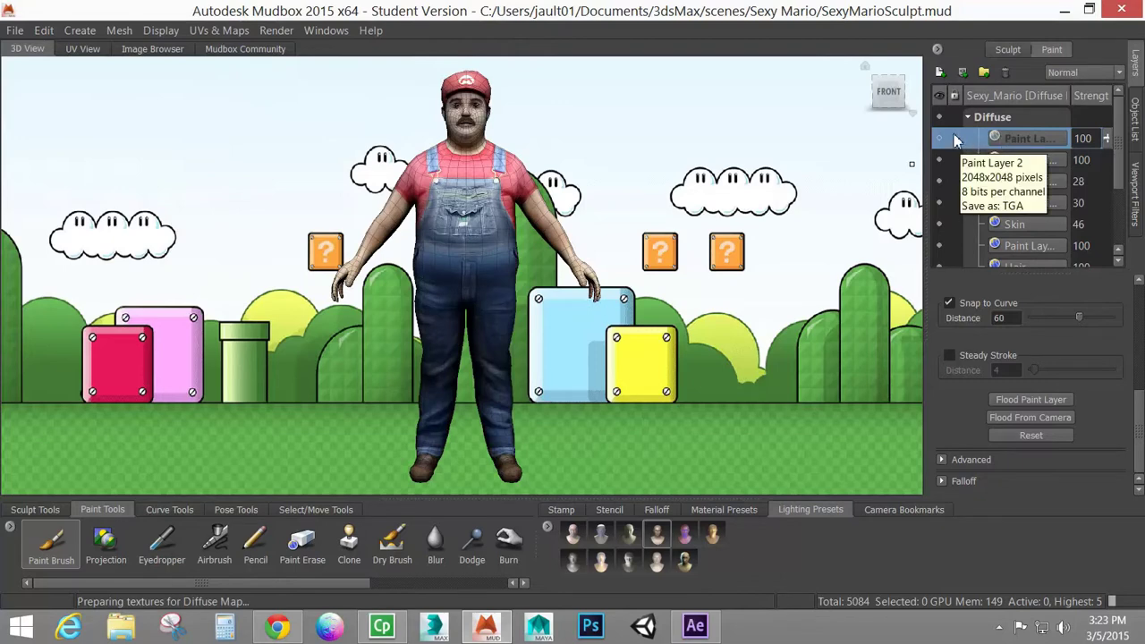
{"action": "left_click", "coordinate": [120, 31]}
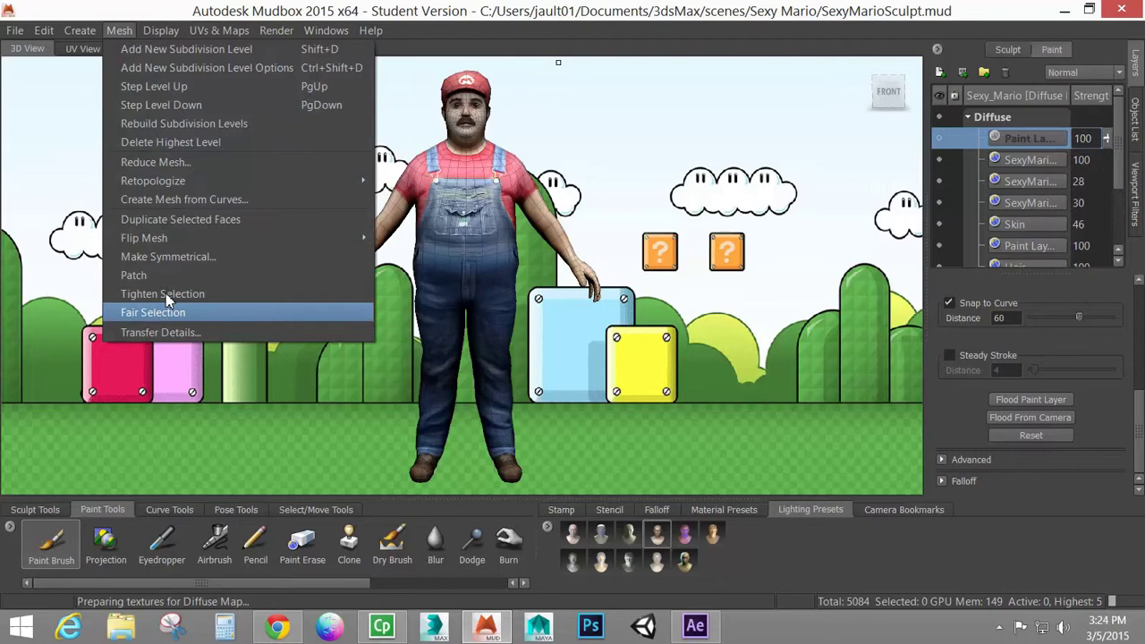
{"action": "mouse_move", "coordinate": [179, 181]}
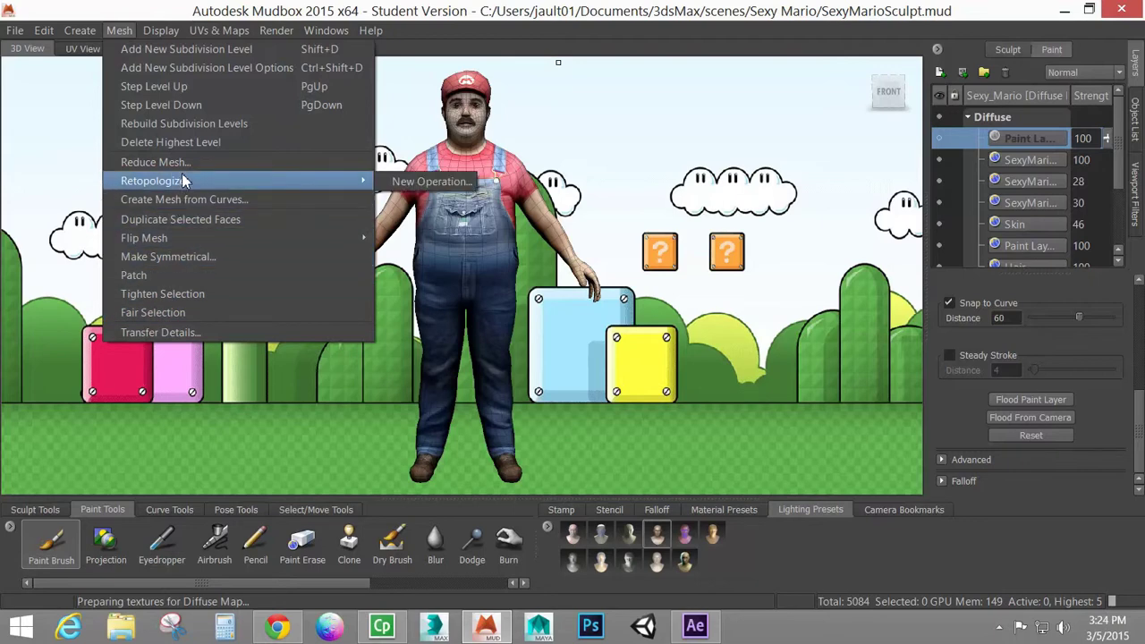
{"action": "mouse_move", "coordinate": [161, 31]}
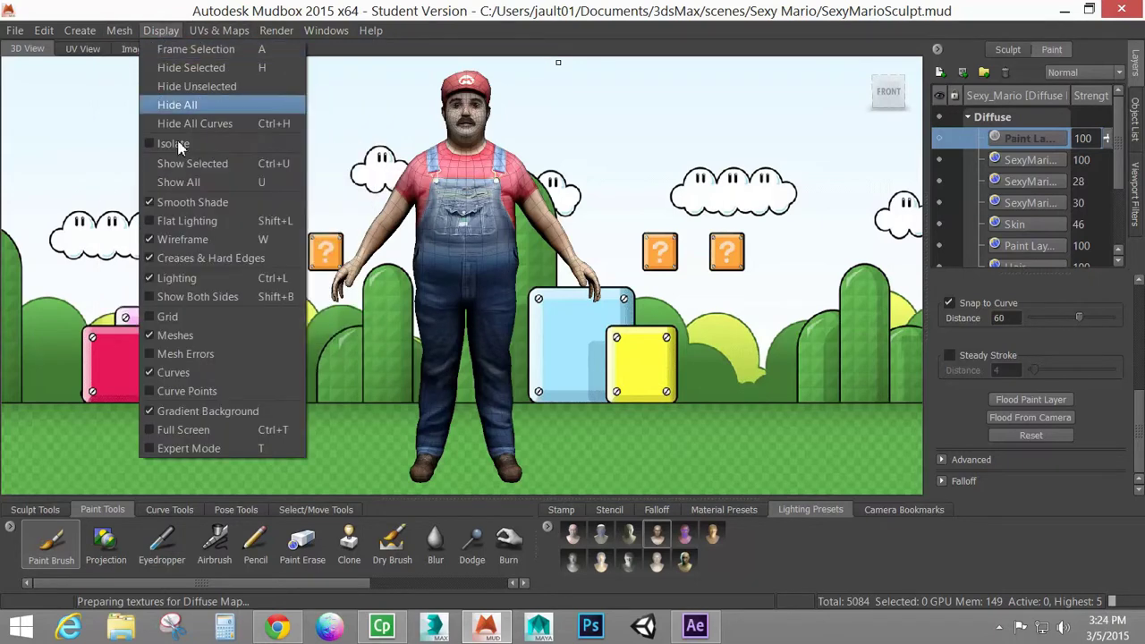
{"action": "left_click", "coordinate": [182, 239]}
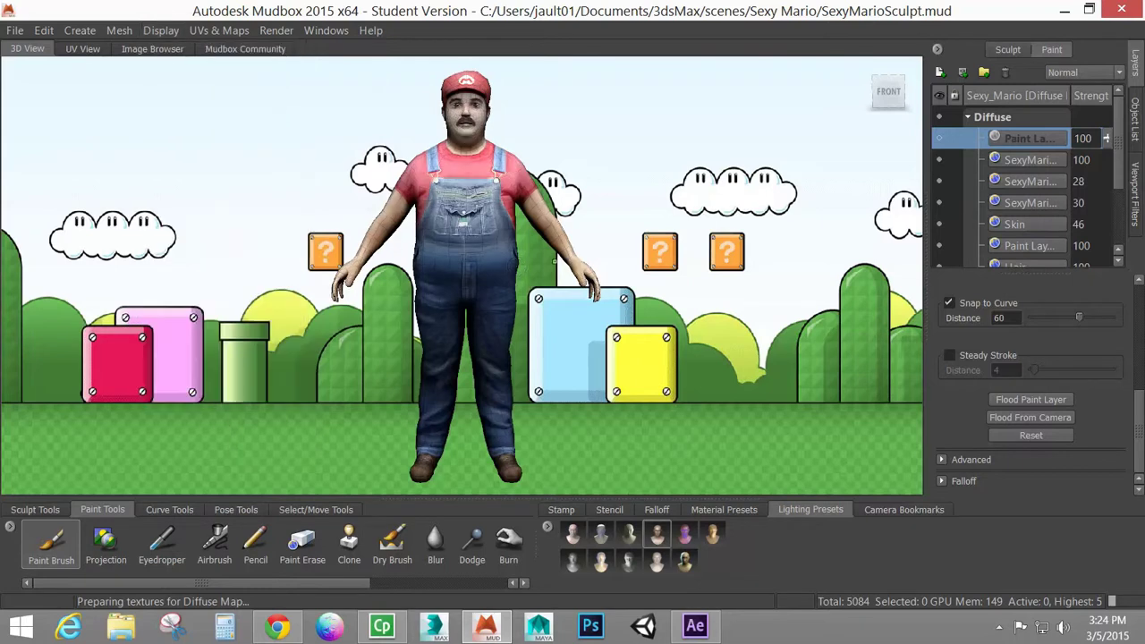
{"action": "left_click", "coordinate": [939, 139]}
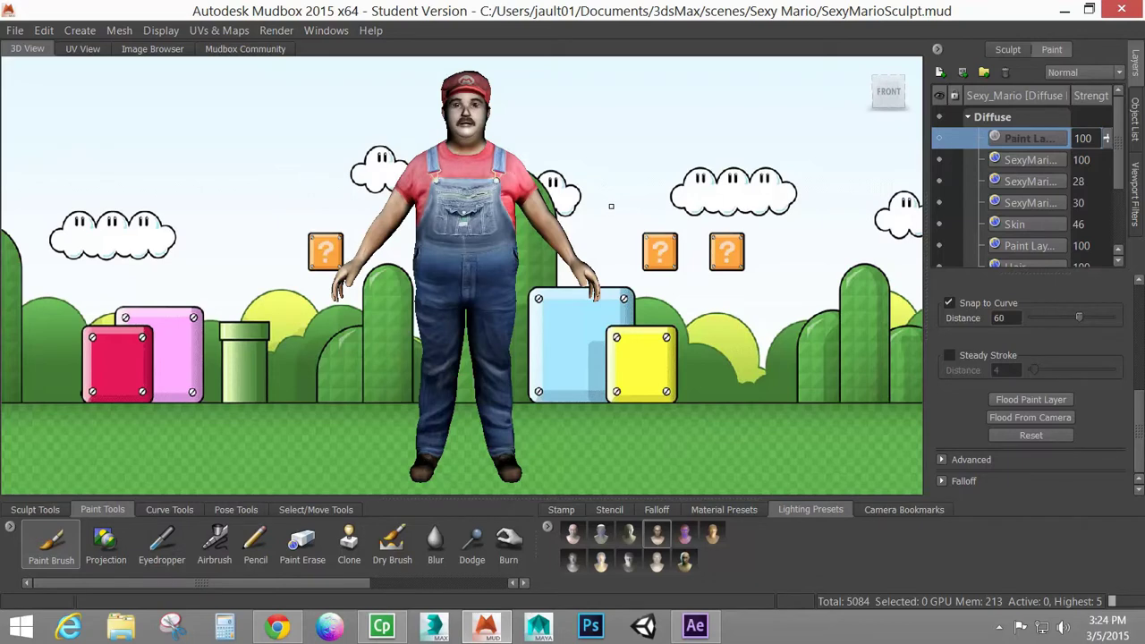
- Render the fully textured Mario turntable, saving it as sexyMario_Normal_360.mov
{"action": "left_click", "coordinate": [119, 31]}
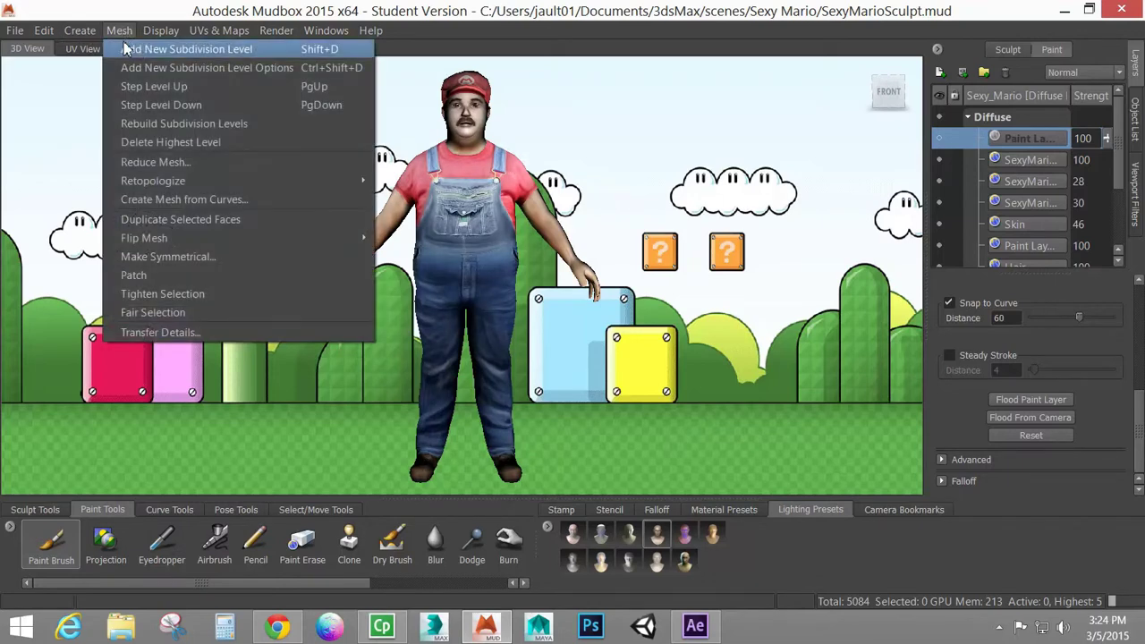
{"action": "mouse_move", "coordinate": [145, 38]}
{"action": "mouse_move", "coordinate": [277, 30]}
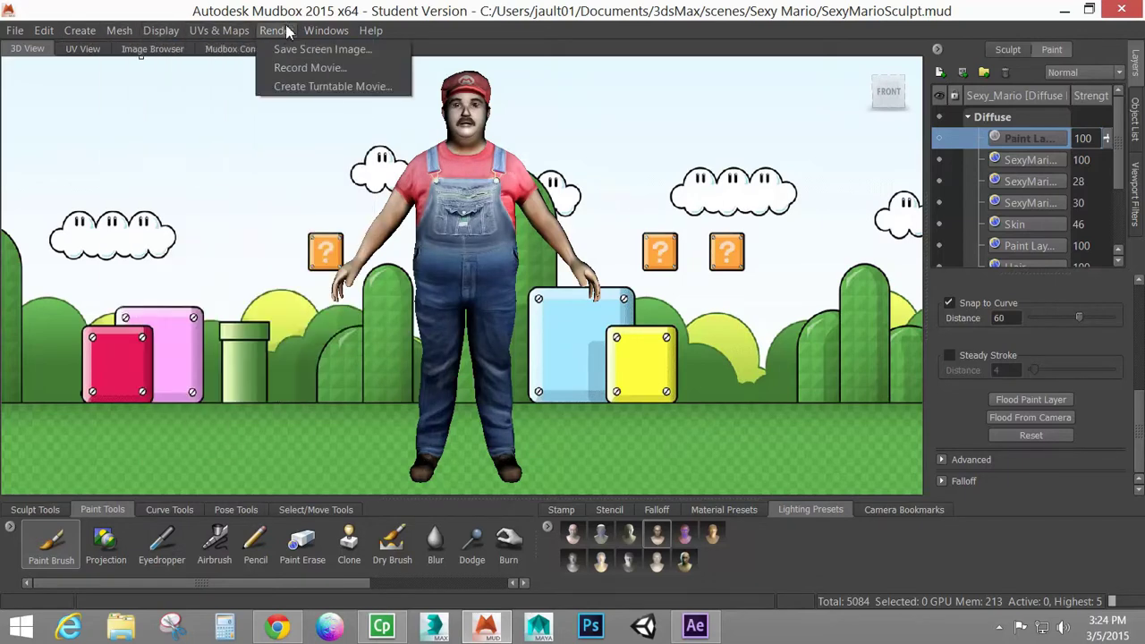
{"action": "left_click", "coordinate": [288, 84]}
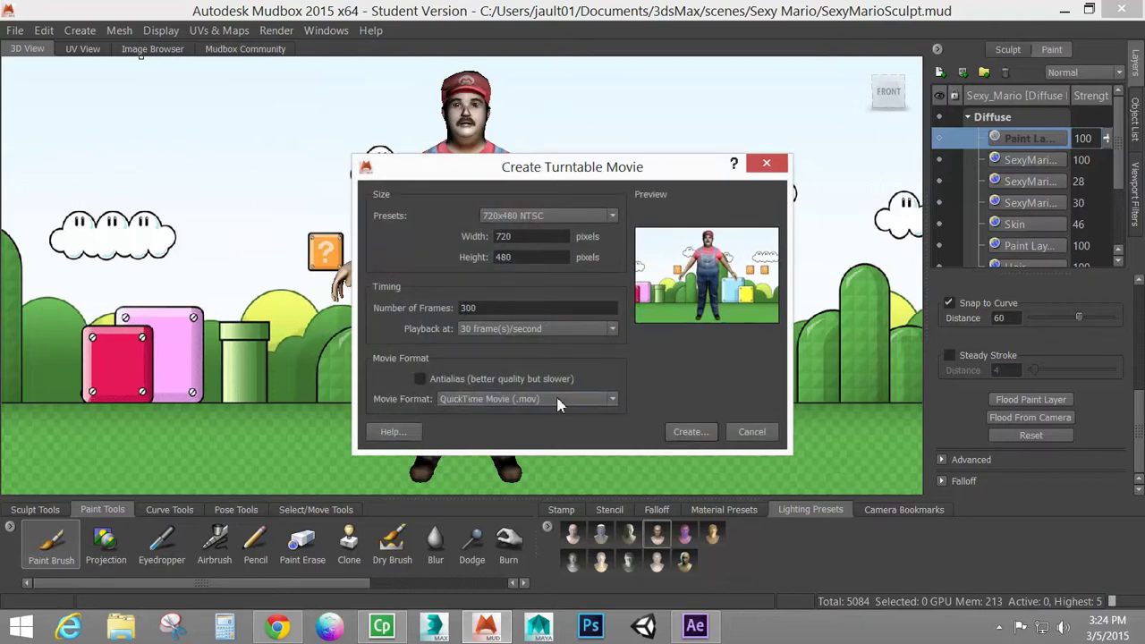
{"action": "left_click", "coordinate": [691, 431]}
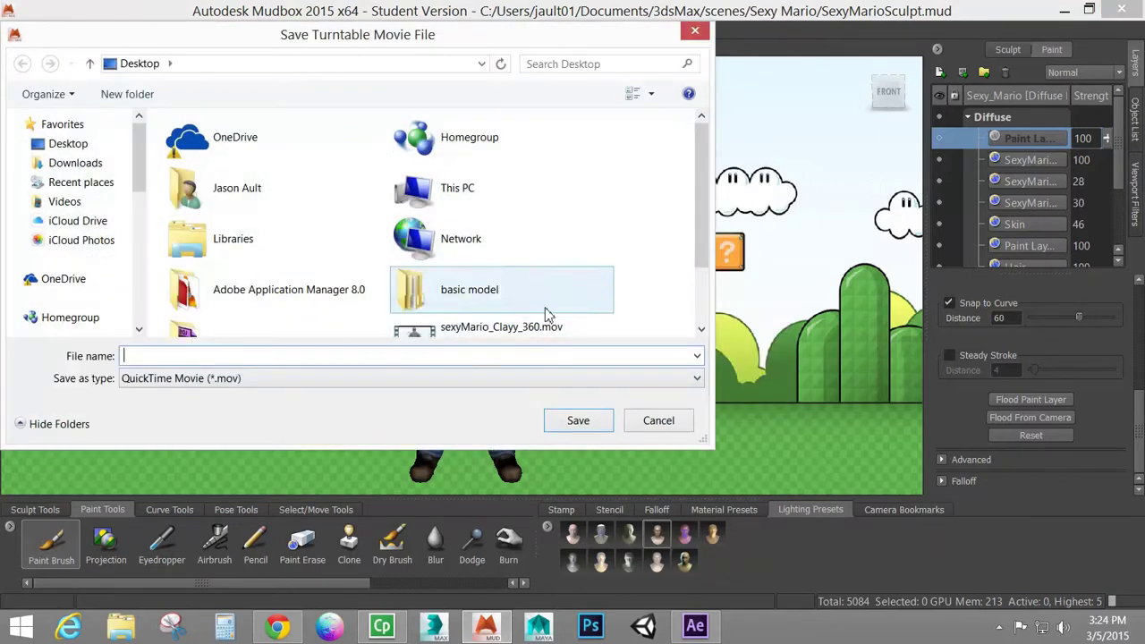
{"action": "left_click", "coordinate": [483, 328]}
{"action": "left_click", "coordinate": [184, 355]}
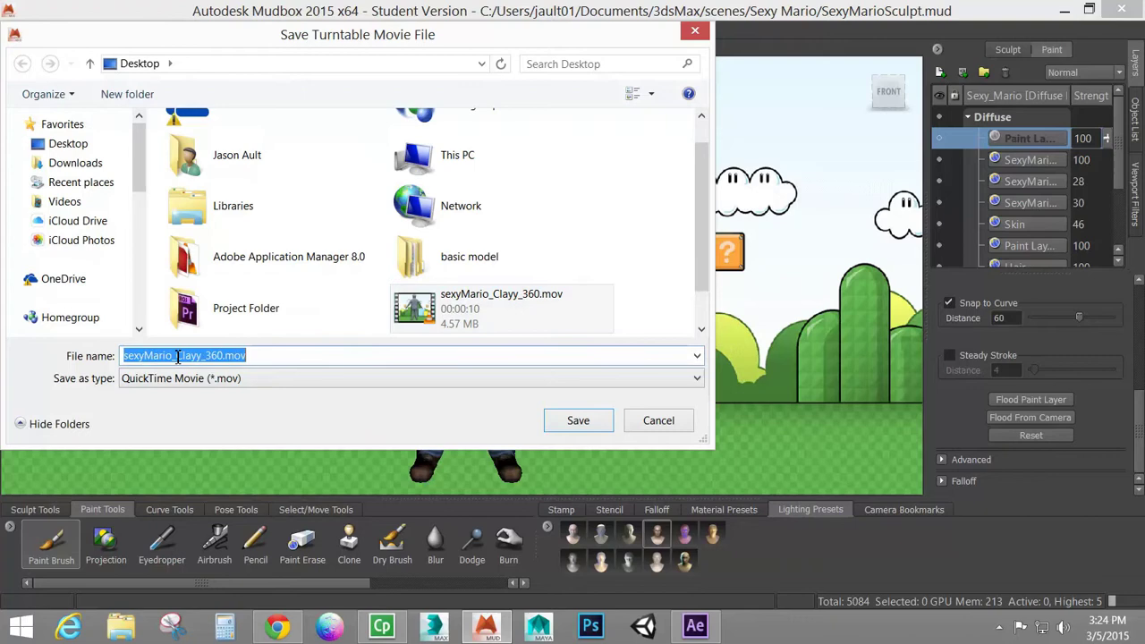
{"action": "left_click_drag", "start_coordinate": [183, 355], "coordinate": [203, 356]}
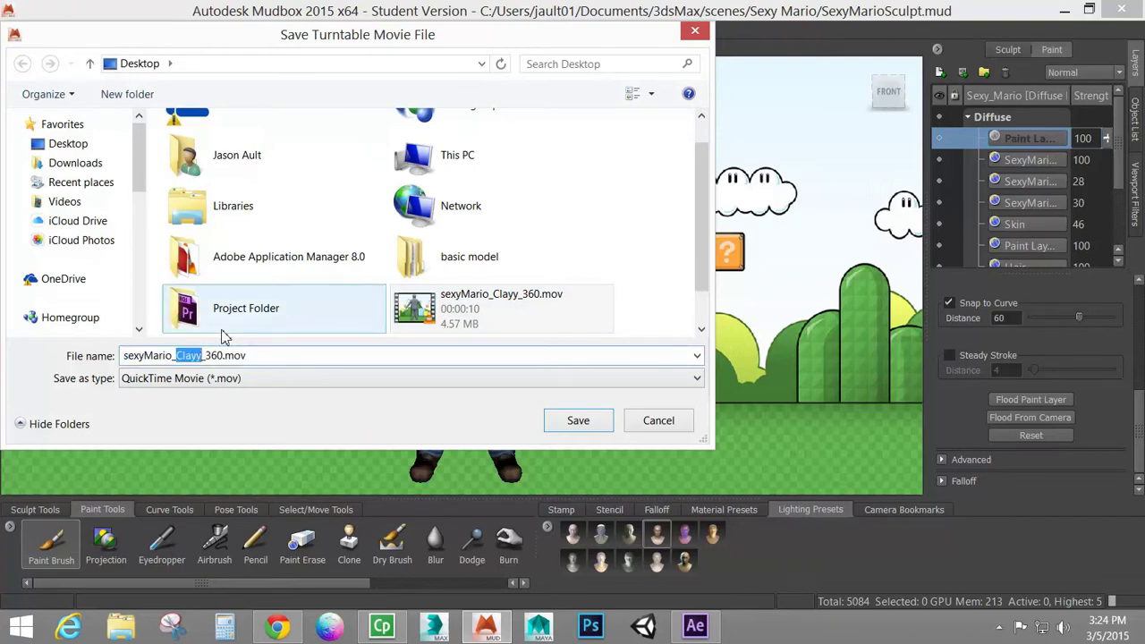
{"action": "type", "text": "Nrmal"}
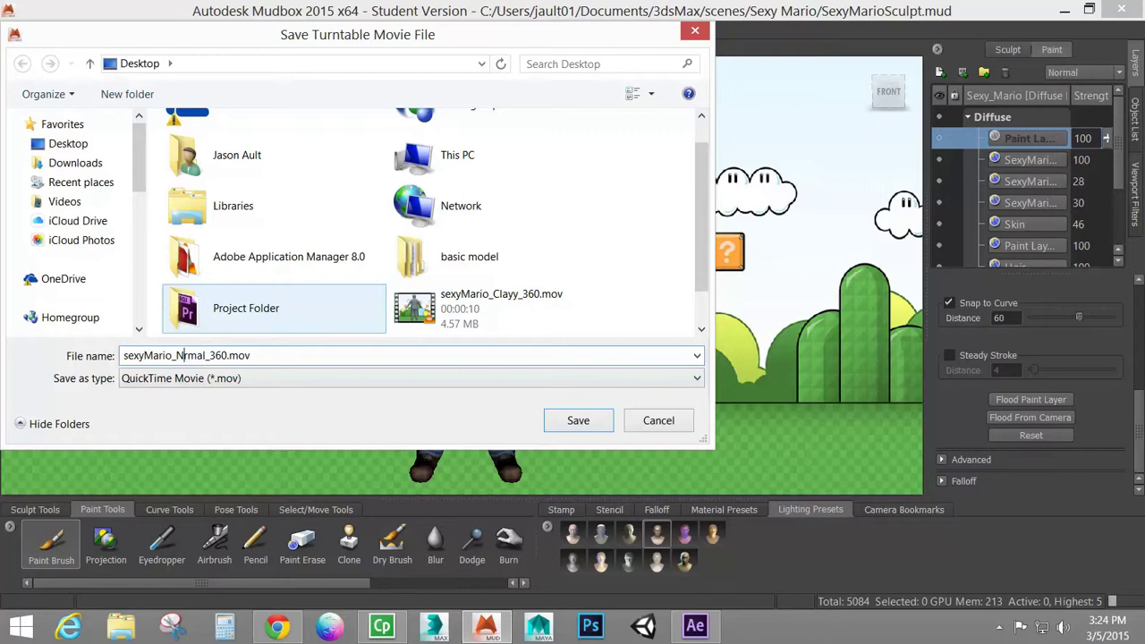
{"action": "left_click", "coordinate": [184, 355]}
{"action": "type", "text": "o"}
{"action": "left_click", "coordinate": [588, 425]}
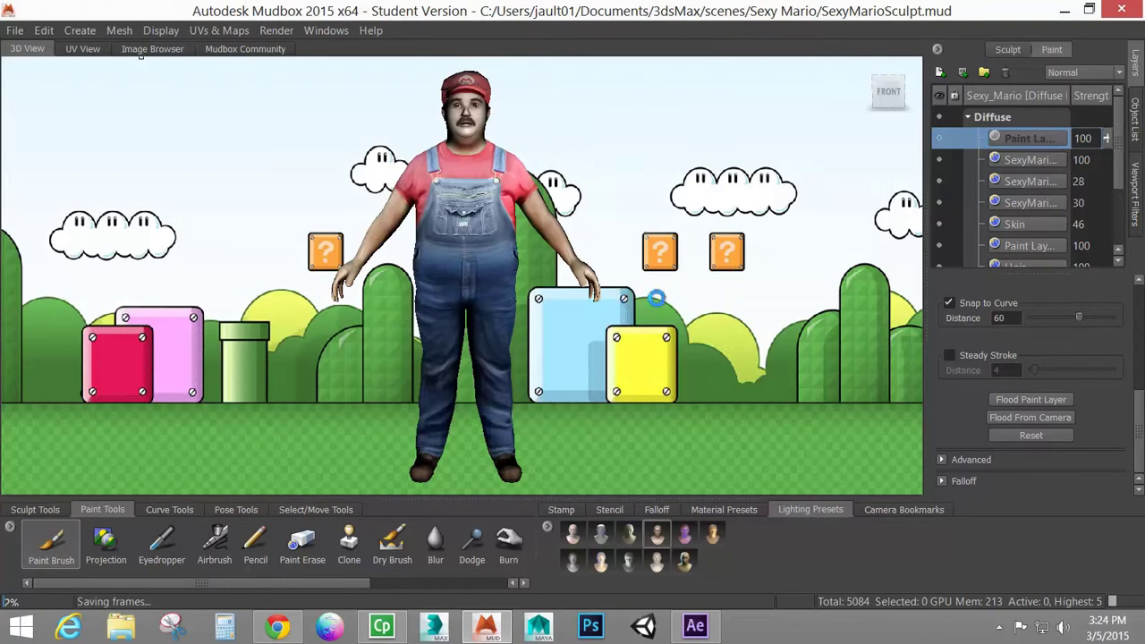
- Switch to After Effects and dismiss the ray-tracing and QuickTime warnings
{"action": "left_click", "coordinate": [697, 628]}
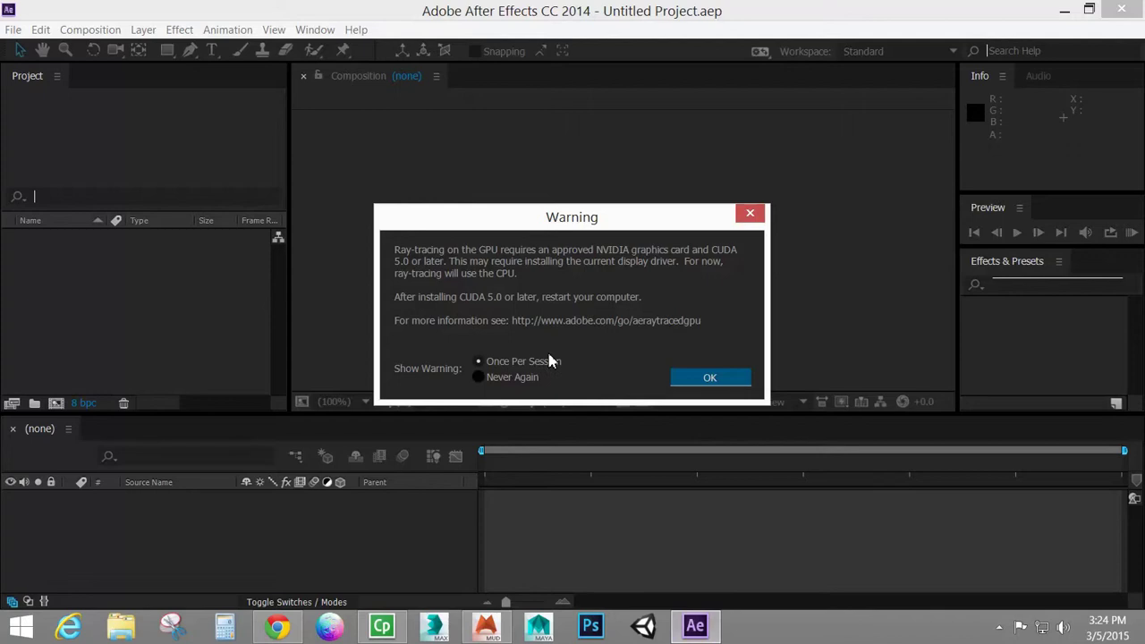
{"action": "left_click", "coordinate": [706, 379]}
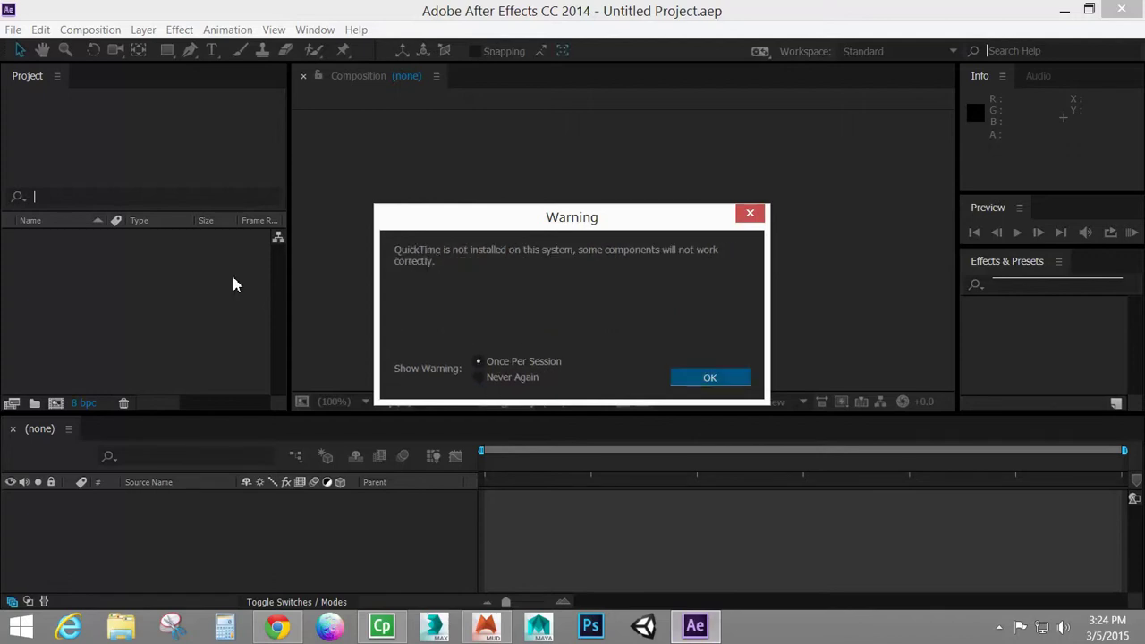
{"action": "left_click", "coordinate": [690, 383]}
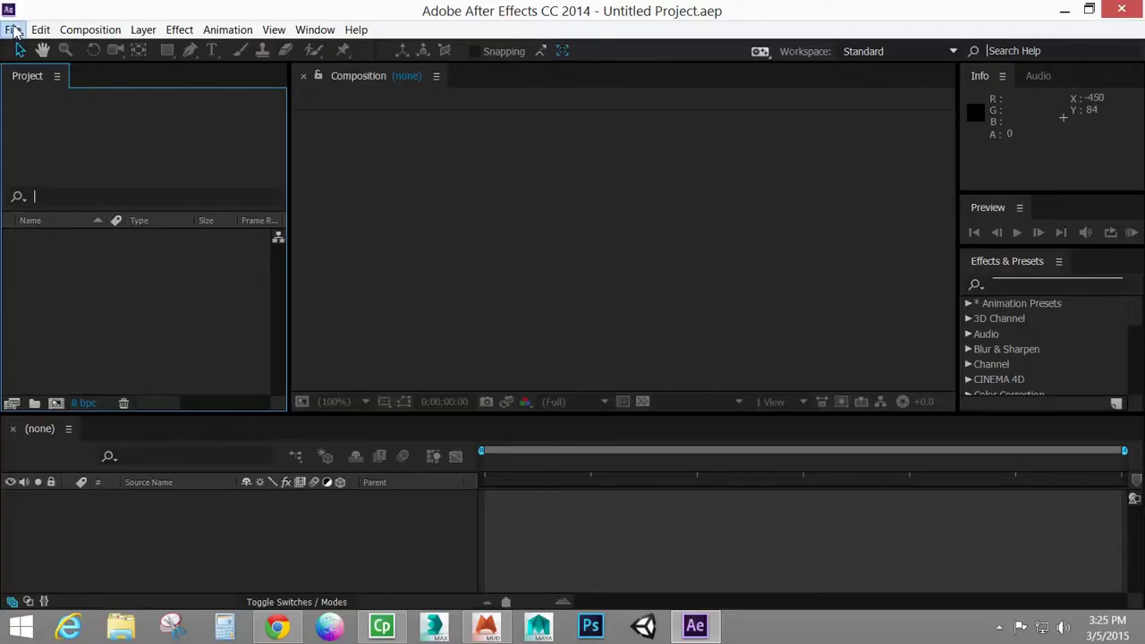
- Import the Clayy, Normal, Textured and Wire sexyMario .mov files from the Desktop
{"action": "left_click", "coordinate": [13, 30]}
{"action": "mouse_move", "coordinate": [82, 239]}
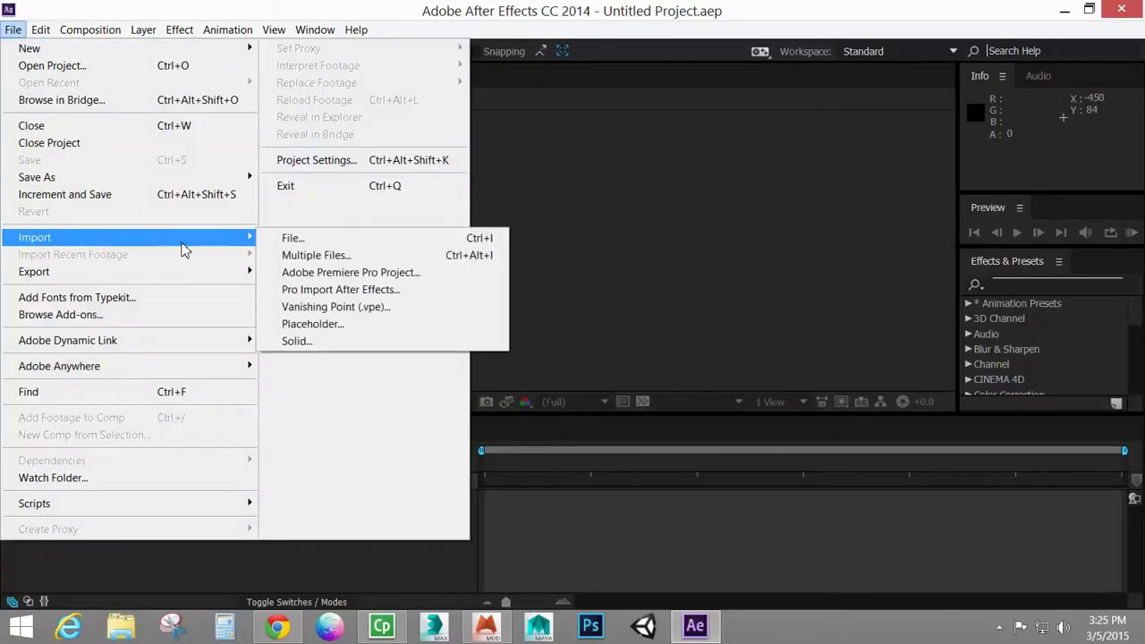
{"action": "left_click", "coordinate": [295, 238]}
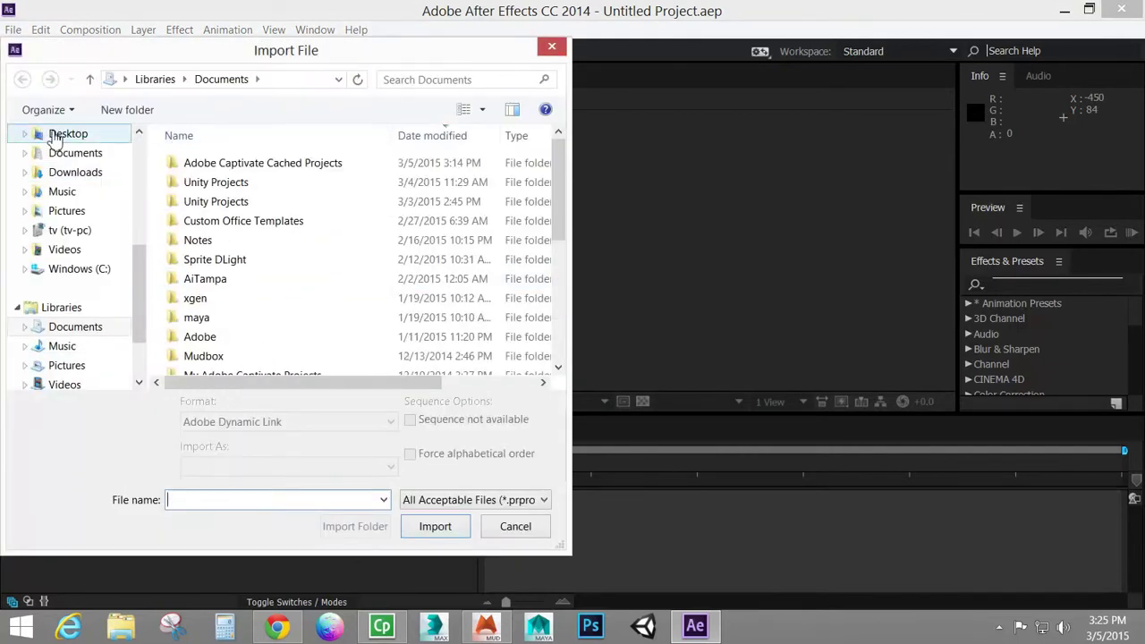
{"action": "left_click", "coordinate": [63, 133]}
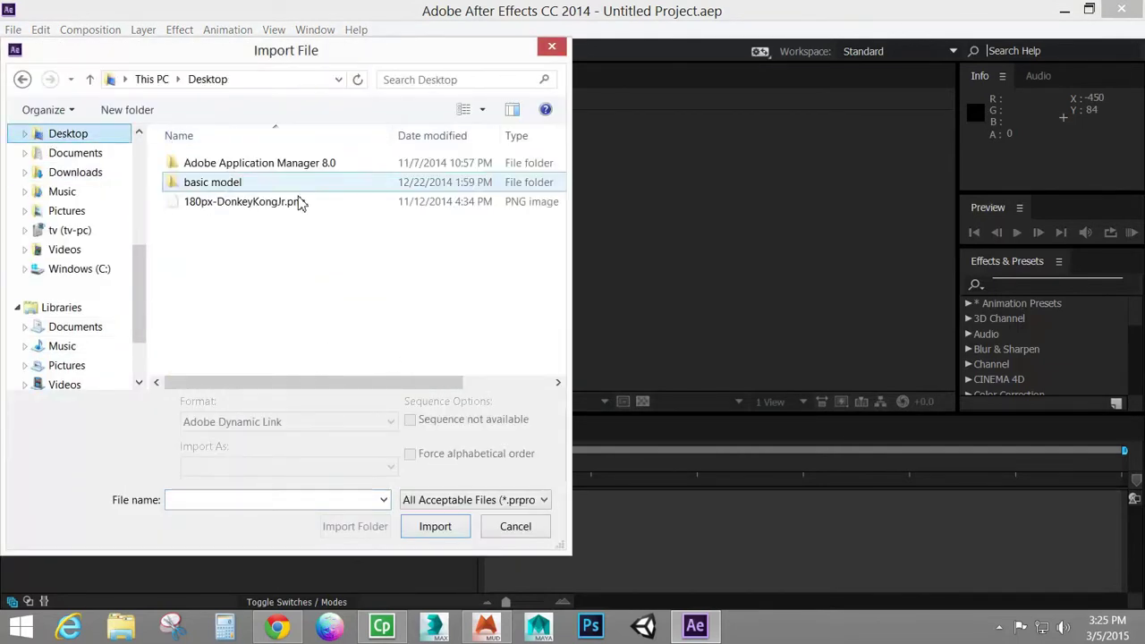
{"action": "left_click", "coordinate": [228, 245]}
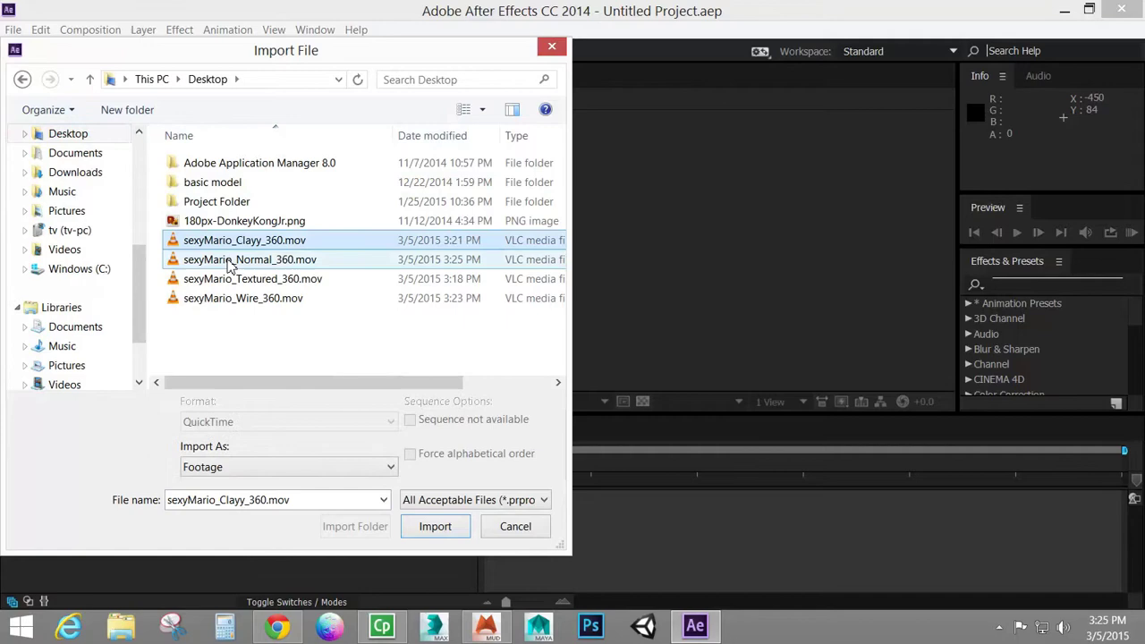
{"action": "left_click", "coordinate": [230, 262], "text": "ctrl"}
{"action": "left_click", "coordinate": [236, 279], "text": "ctrl"}
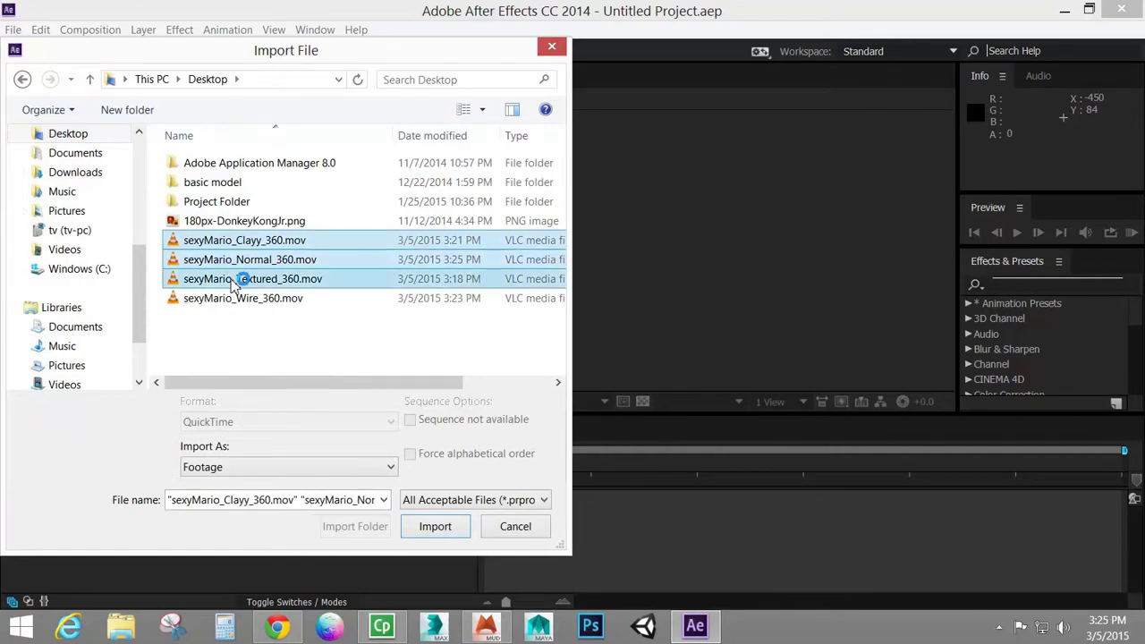
{"action": "left_click", "coordinate": [239, 302], "text": "ctrl"}
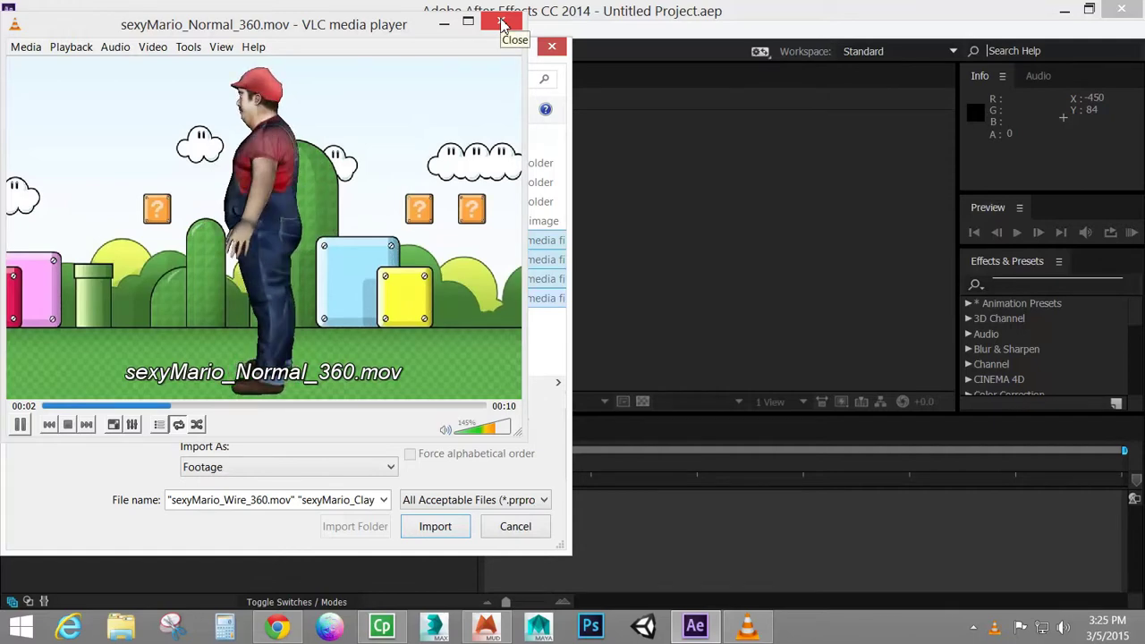
{"action": "left_click", "coordinate": [502, 22]}
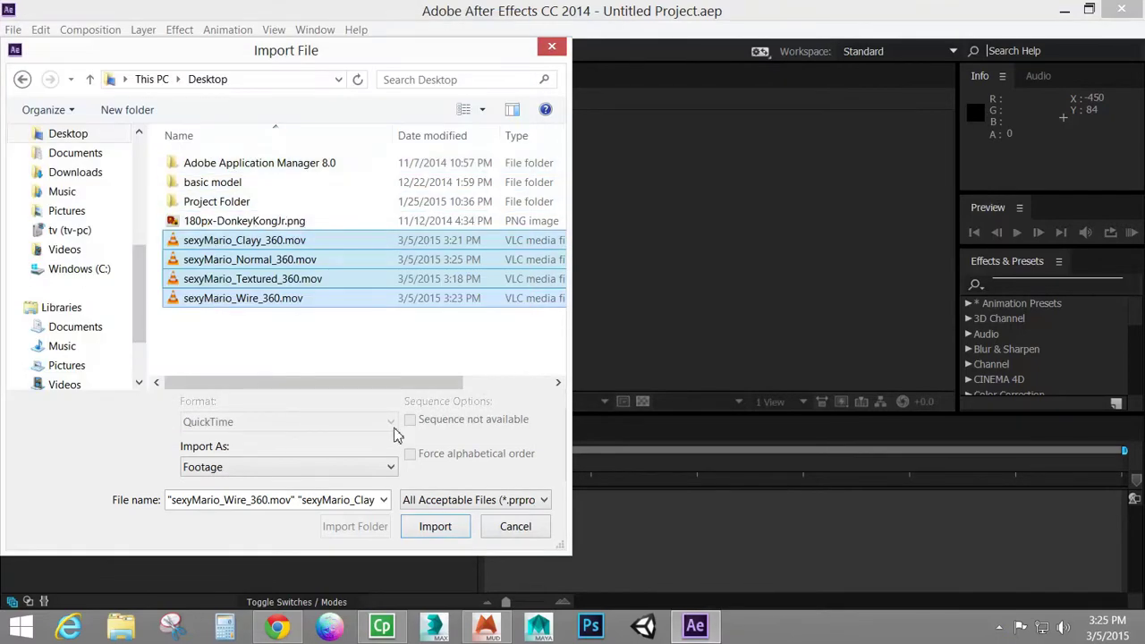
{"action": "left_click", "coordinate": [436, 527]}
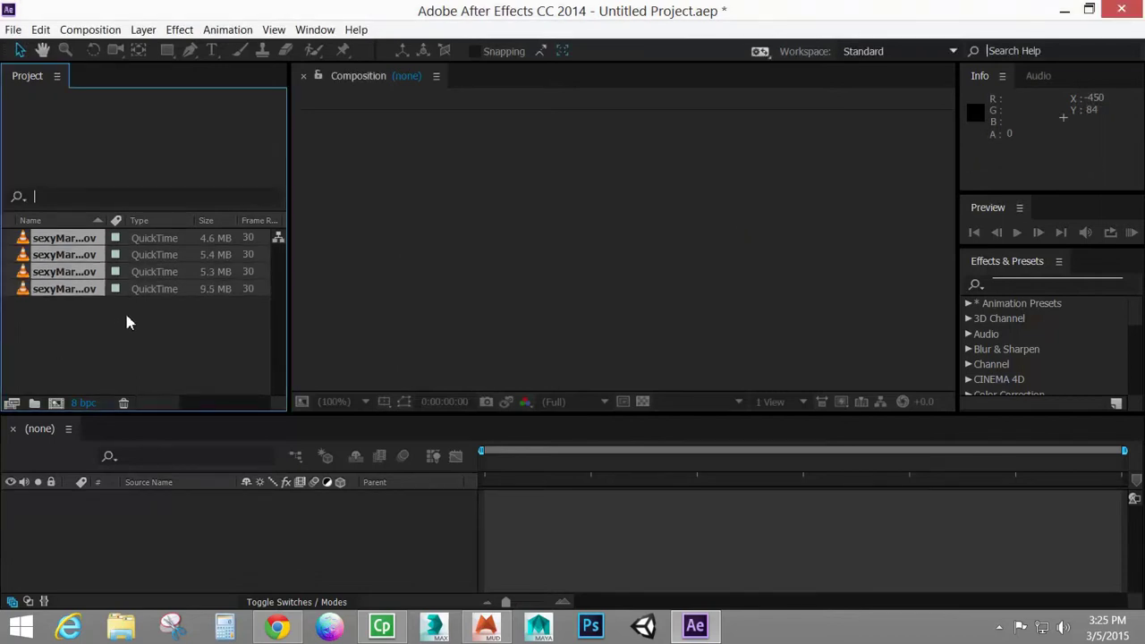
- Widen the Name column and create a composition from sexyMario_Textured_360.mov
{"action": "left_click", "coordinate": [87, 307]}
{"action": "left_click_drag", "start_coordinate": [101, 220], "coordinate": [197, 220]}
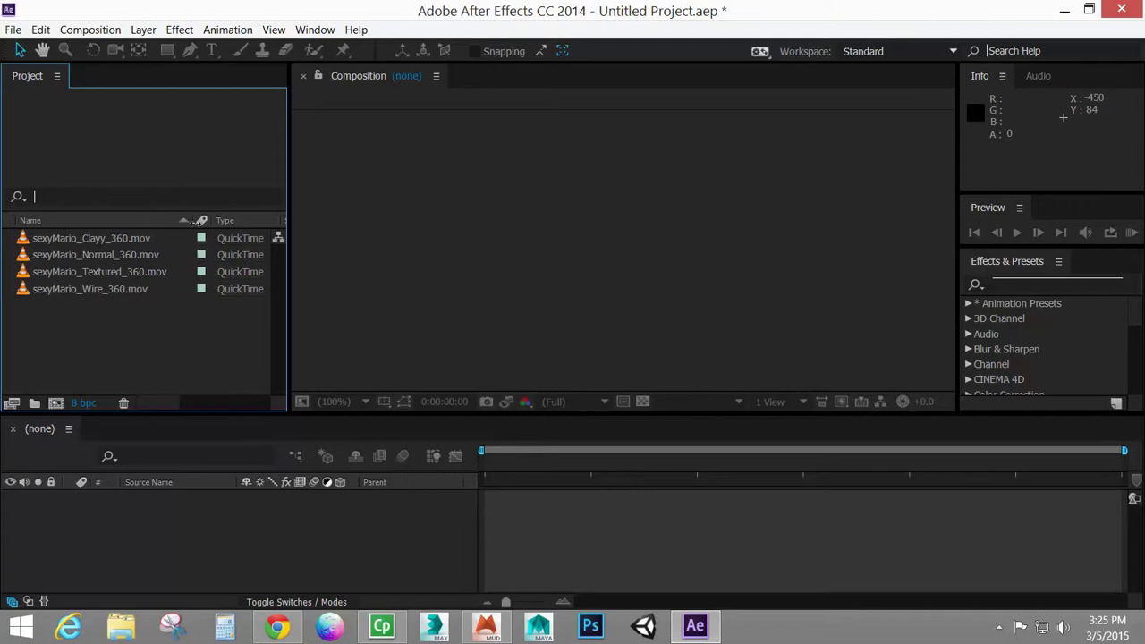
{"action": "left_click", "coordinate": [100, 273]}
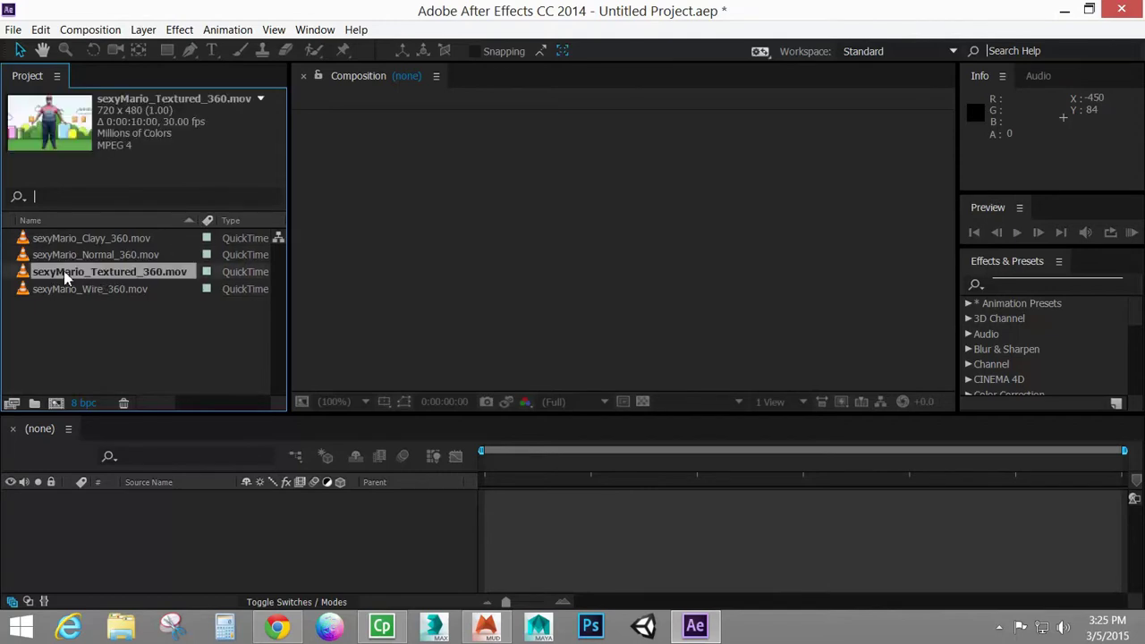
{"action": "left_click_drag", "start_coordinate": [65, 278], "coordinate": [146, 532]}
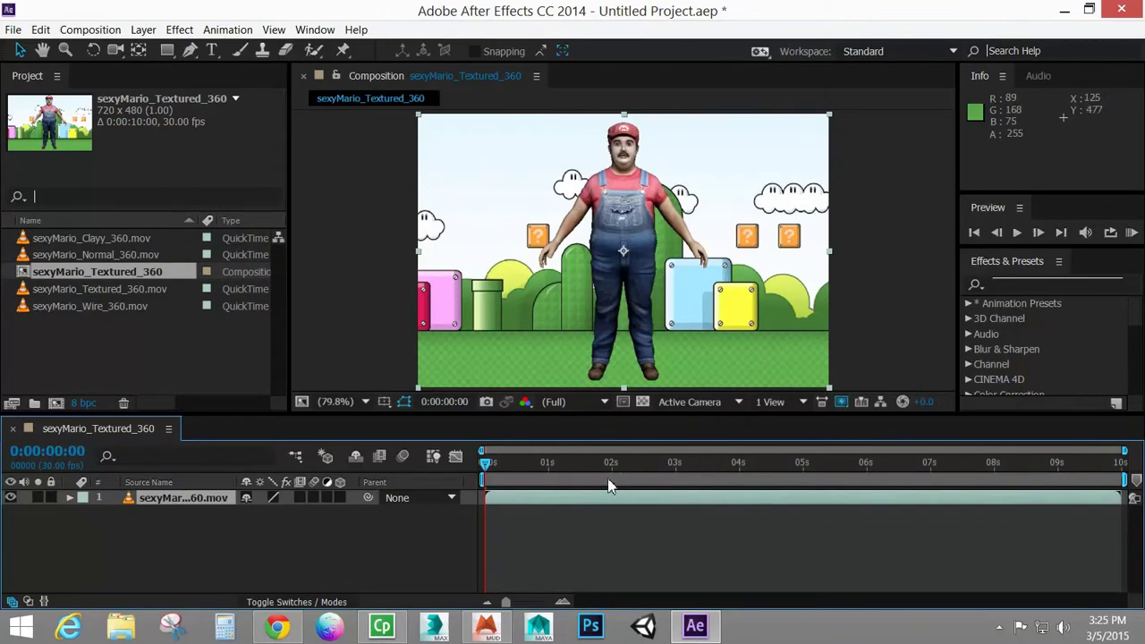
- Set the composition duration to 0:01:00:00
{"action": "left_click", "coordinate": [90, 30]}
{"action": "left_click", "coordinate": [107, 72]}
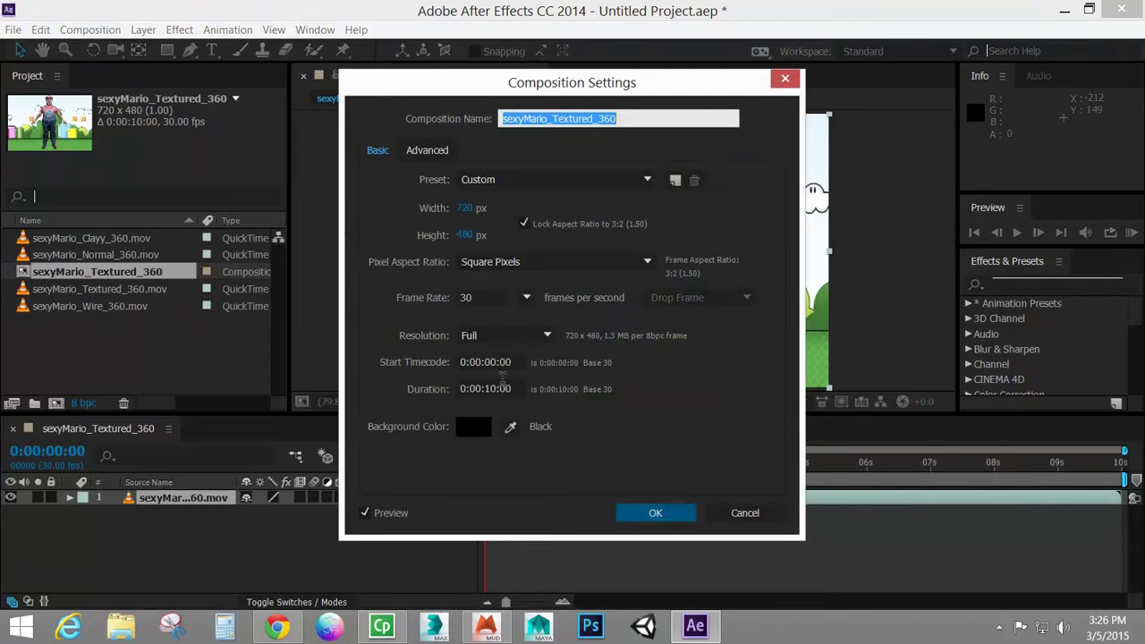
{"action": "double_click", "coordinate": [488, 388]}
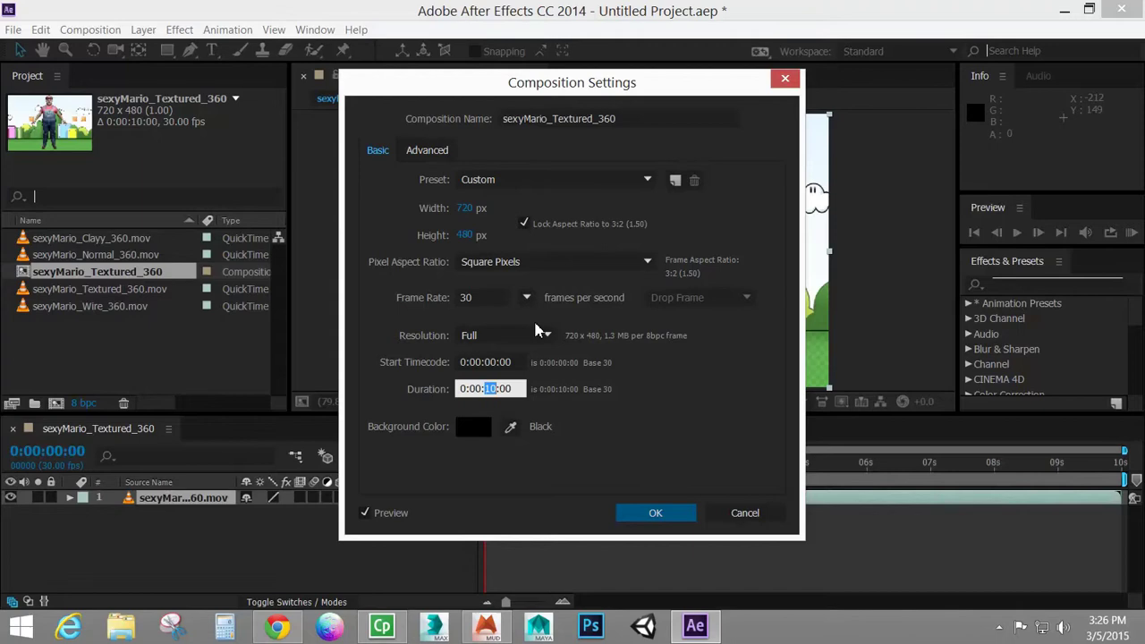
{"action": "type", "text": "00"}
{"action": "left_click", "coordinate": [651, 514]}
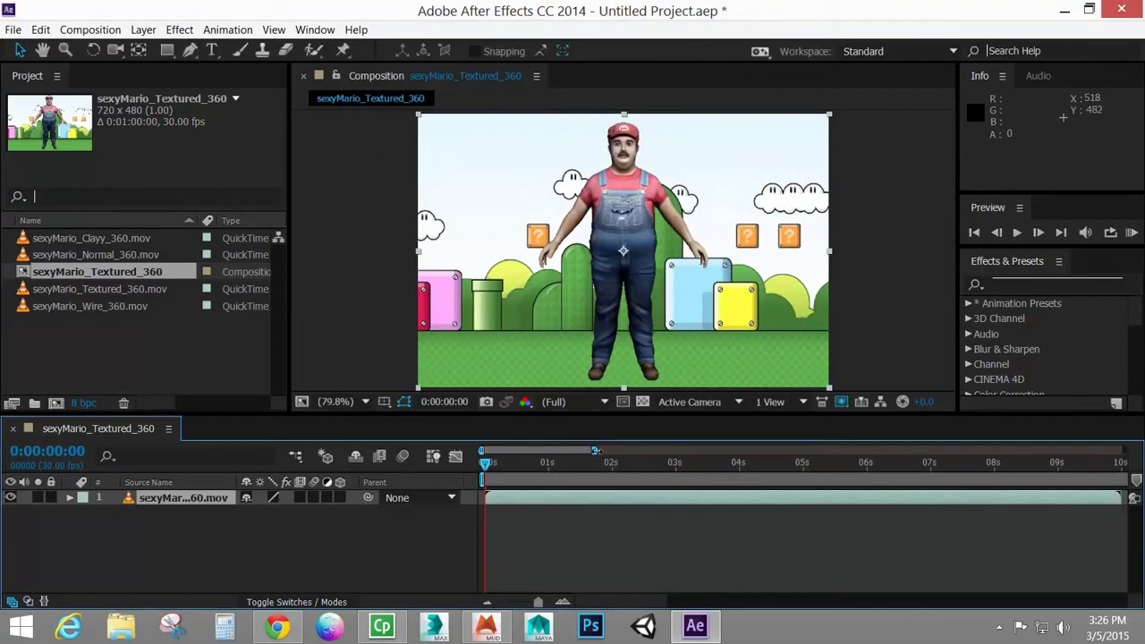
- Expand the timeline to show the full minute and select all four Mario clips
{"action": "left_click_drag", "start_coordinate": [593, 452], "coordinate": [1125, 452]}
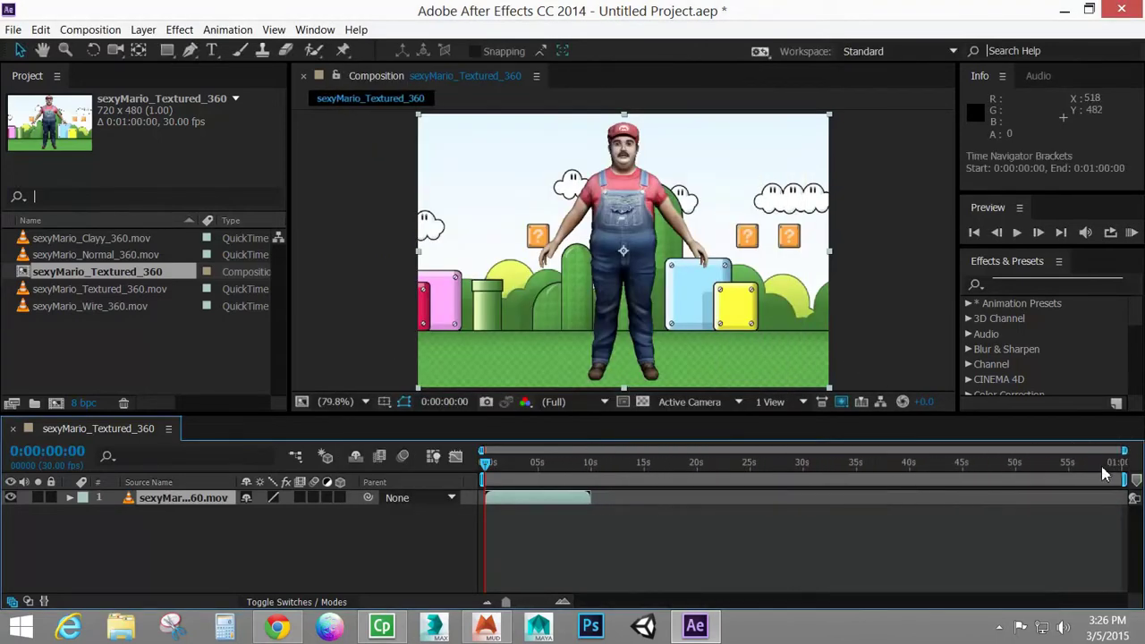
{"action": "left_click", "coordinate": [69, 290]}
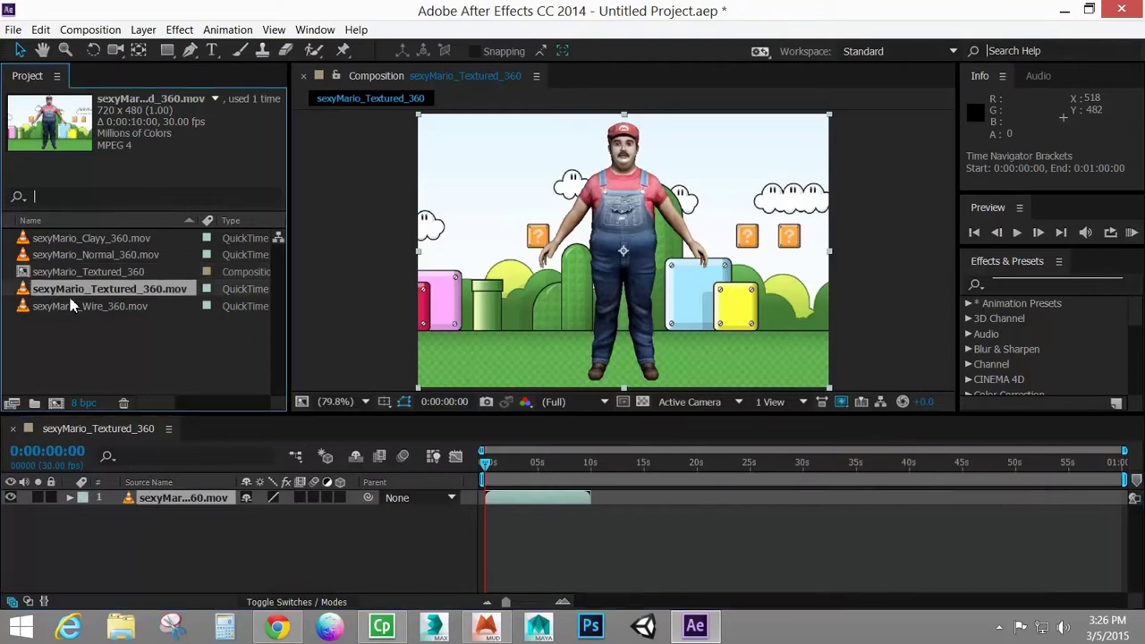
{"action": "left_click", "coordinate": [72, 306], "text": "ctrl"}
{"action": "left_click", "coordinate": [70, 255], "text": "ctrl"}
{"action": "left_click", "coordinate": [67, 235], "text": "ctrl"}
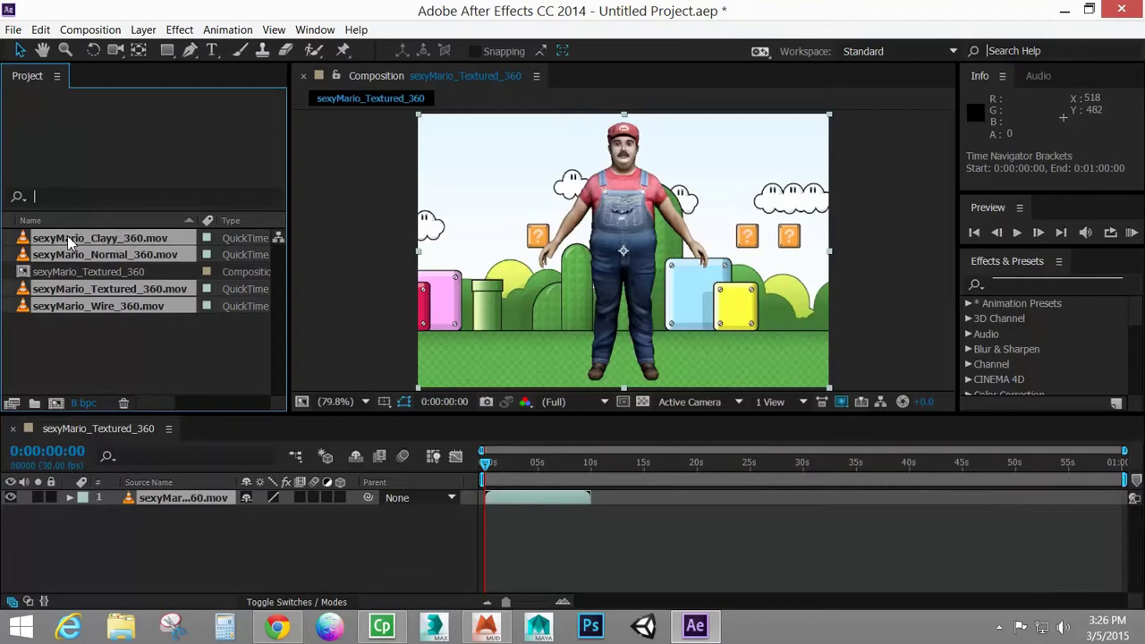
{"action": "right_click", "coordinate": [67, 235]}
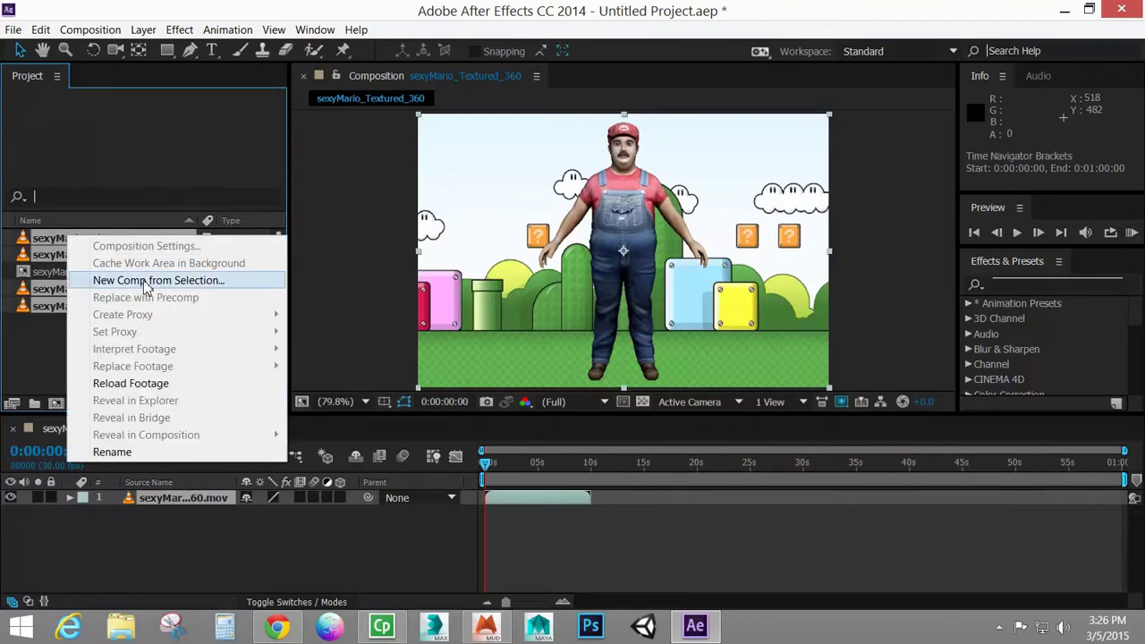
{"action": "key", "text": "Escape"}
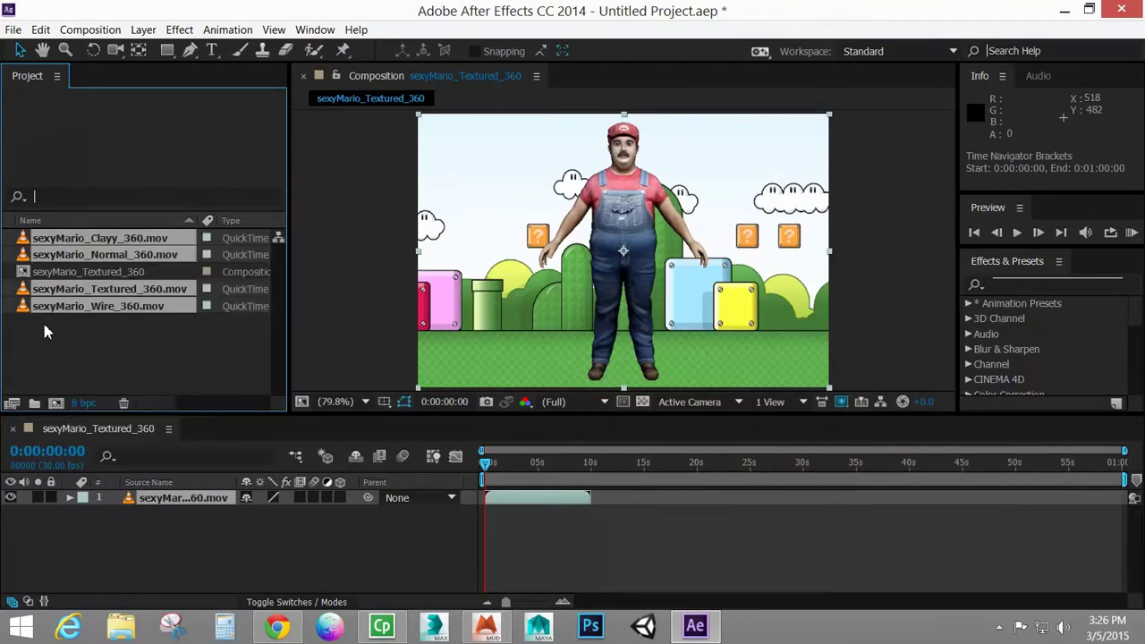
- Set the Wire clip's footage interpretation to loop 6 times
{"action": "left_click", "coordinate": [52, 307]}
{"action": "right_click", "coordinate": [54, 307]}
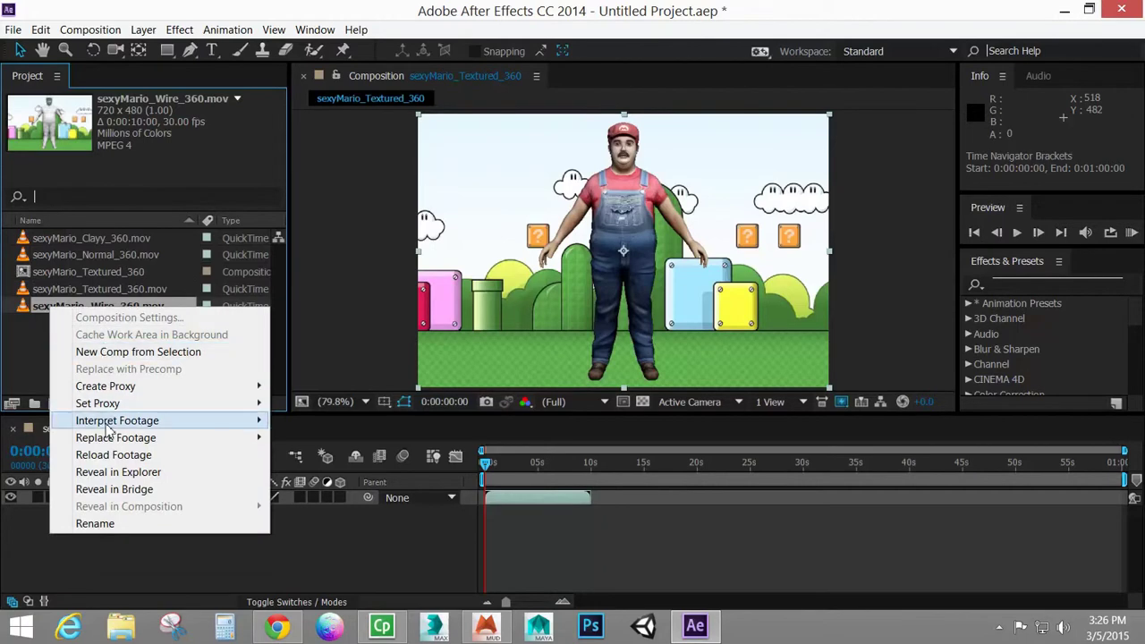
{"action": "mouse_move", "coordinate": [225, 429]}
{"action": "left_click", "coordinate": [301, 421]}
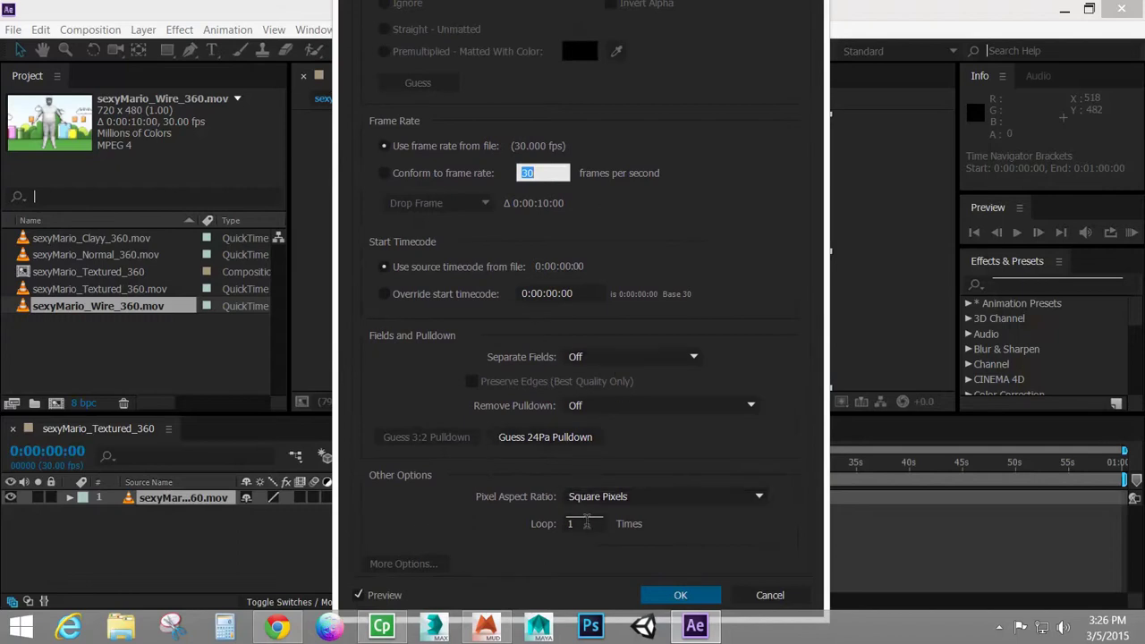
{"action": "left_click", "coordinate": [582, 524]}
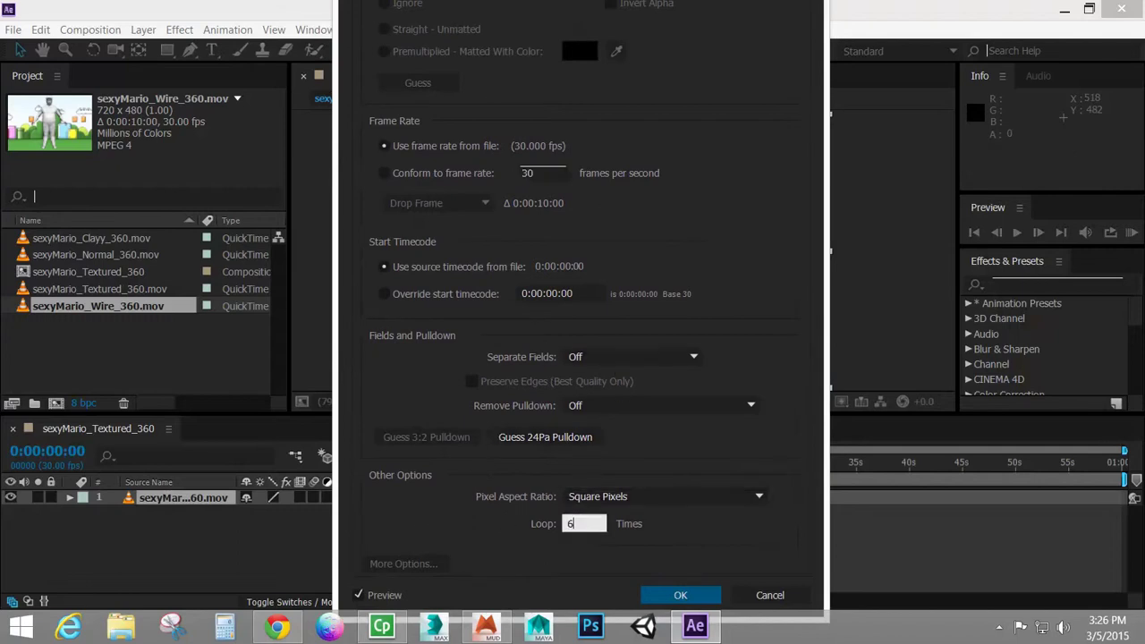
{"action": "left_click", "coordinate": [680, 595]}
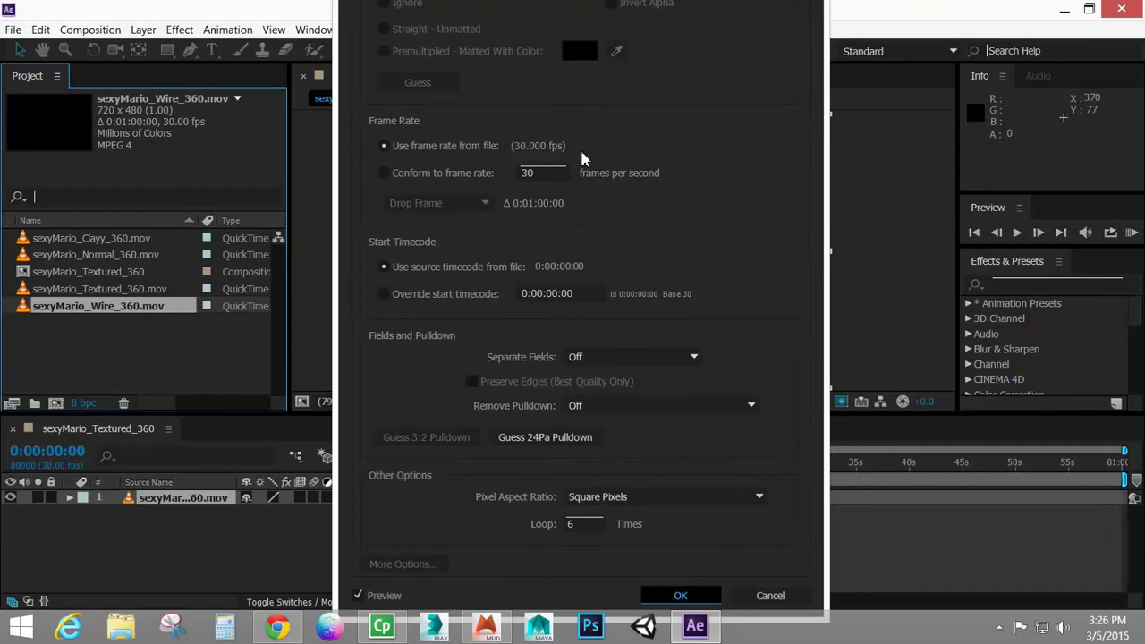
- Set the Textured clip's footage interpretation to loop 6 times
{"action": "right_click", "coordinate": [65, 286]}
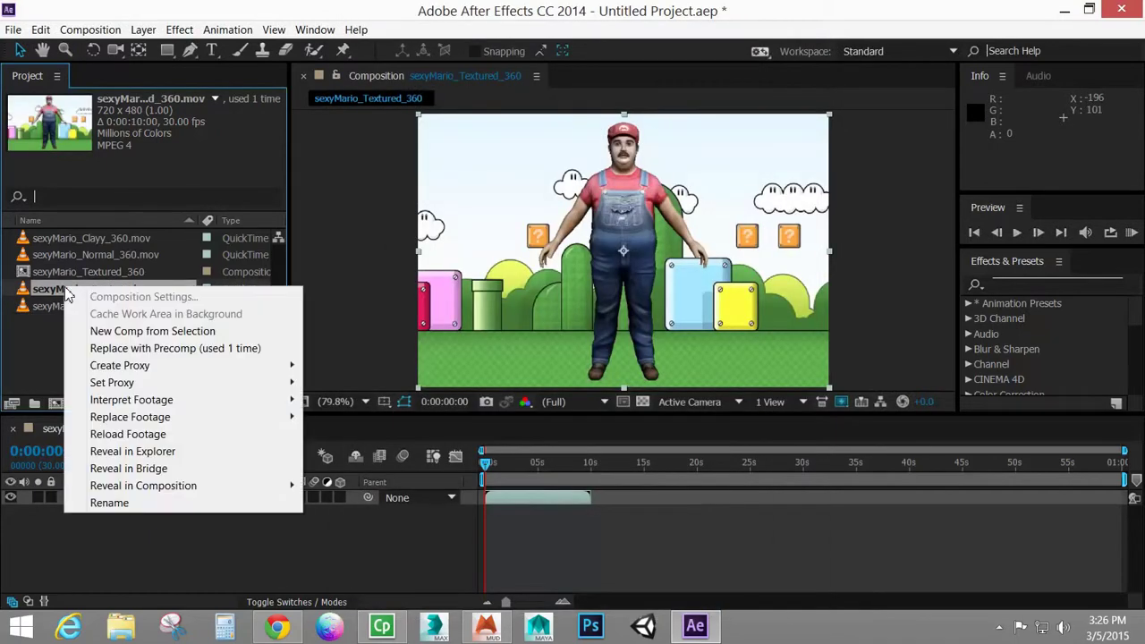
{"action": "mouse_move", "coordinate": [139, 386]}
{"action": "mouse_move", "coordinate": [174, 400]}
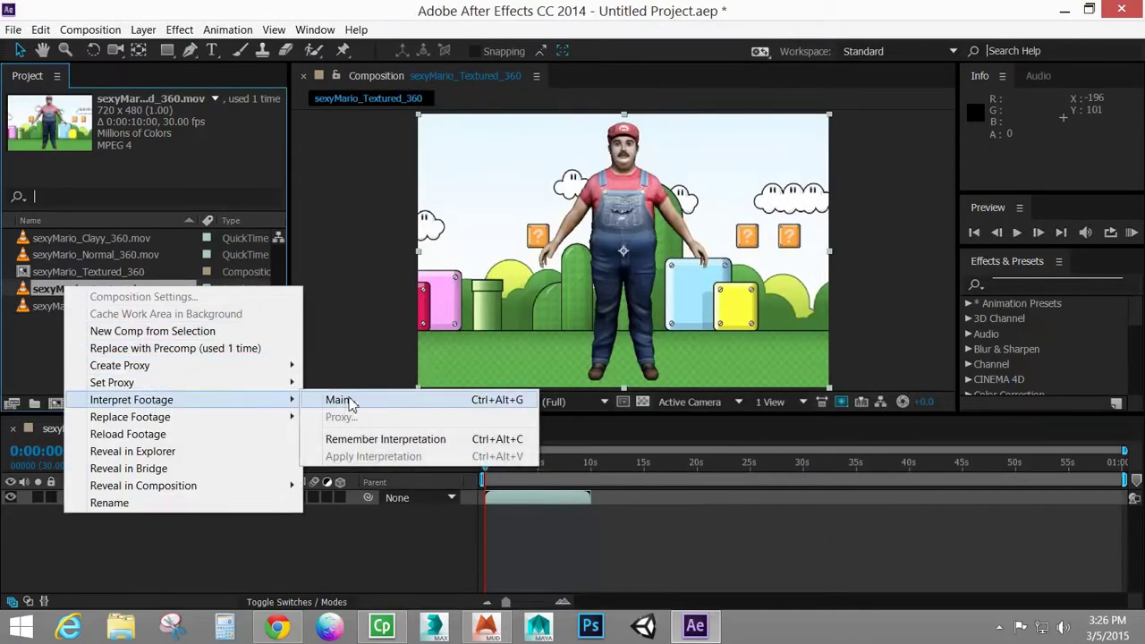
{"action": "left_click", "coordinate": [344, 400]}
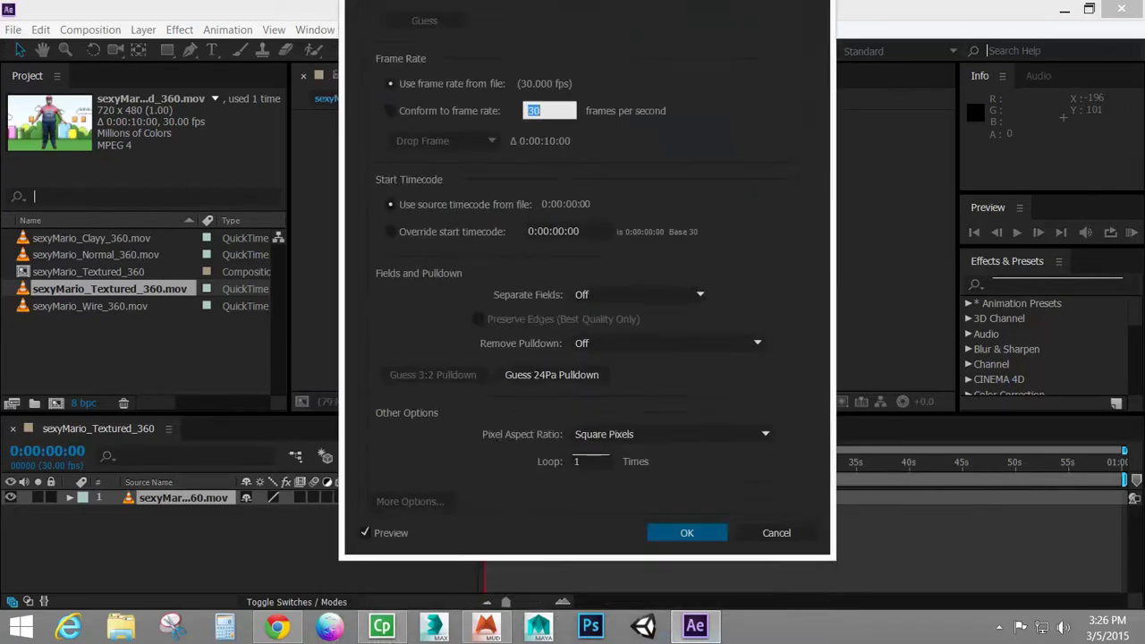
{"action": "left_click", "coordinate": [586, 440]}
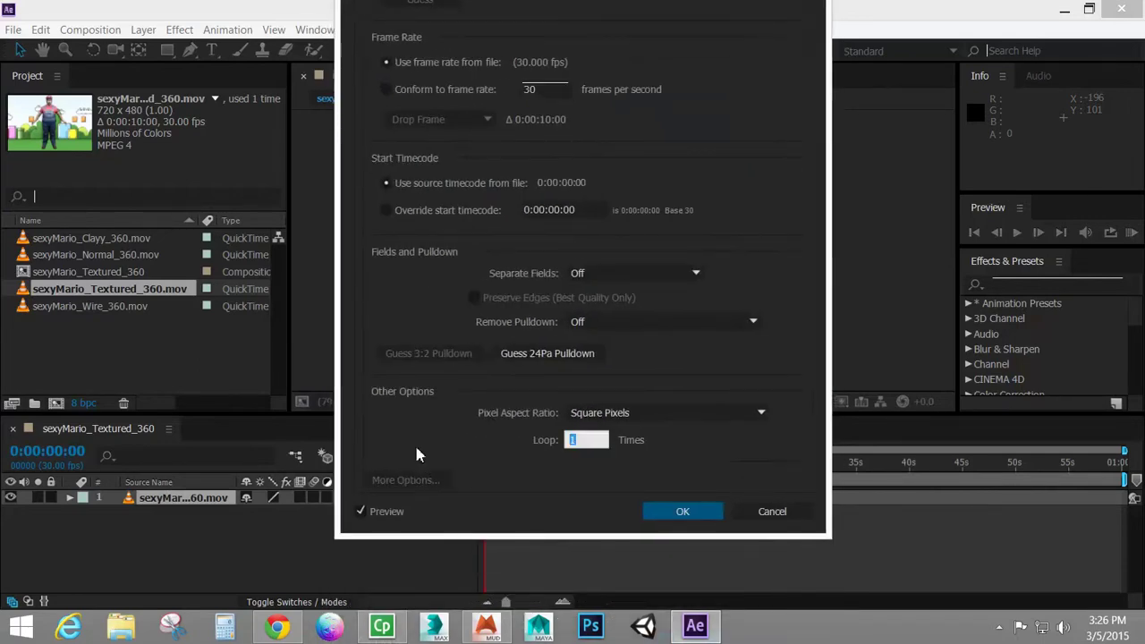
{"action": "type", "text": "6"}
{"action": "left_click", "coordinate": [669, 510]}
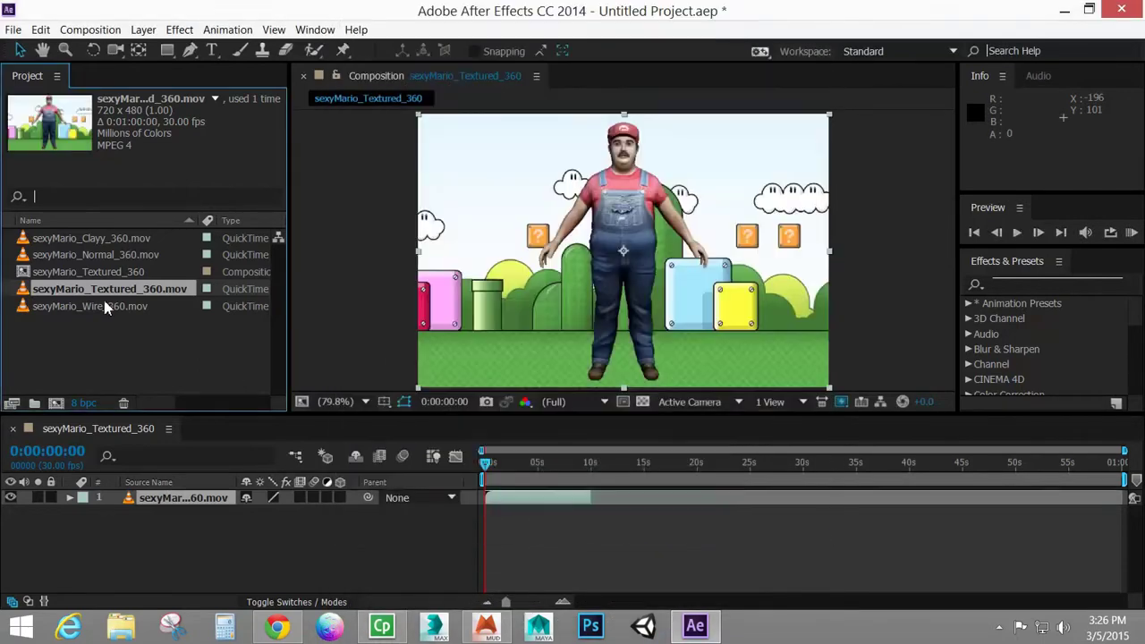
- Set the Normal clip's footage interpretation to loop 6 times
{"action": "left_click", "coordinate": [98, 255]}
{"action": "right_click", "coordinate": [97, 256]}
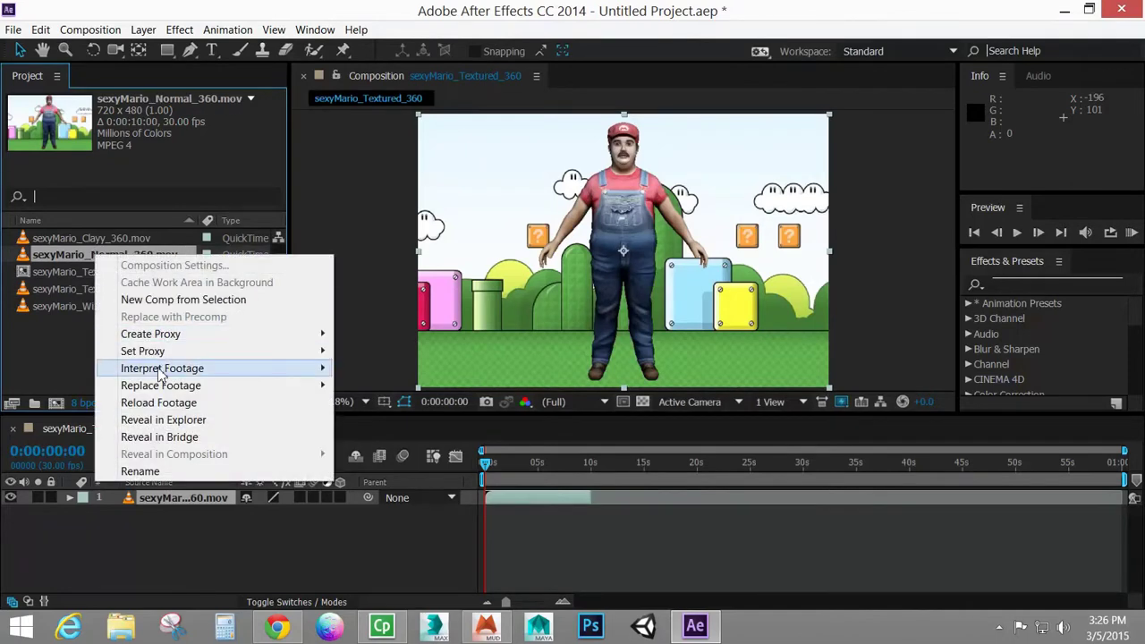
{"action": "mouse_move", "coordinate": [166, 371]}
{"action": "left_click", "coordinate": [371, 371]}
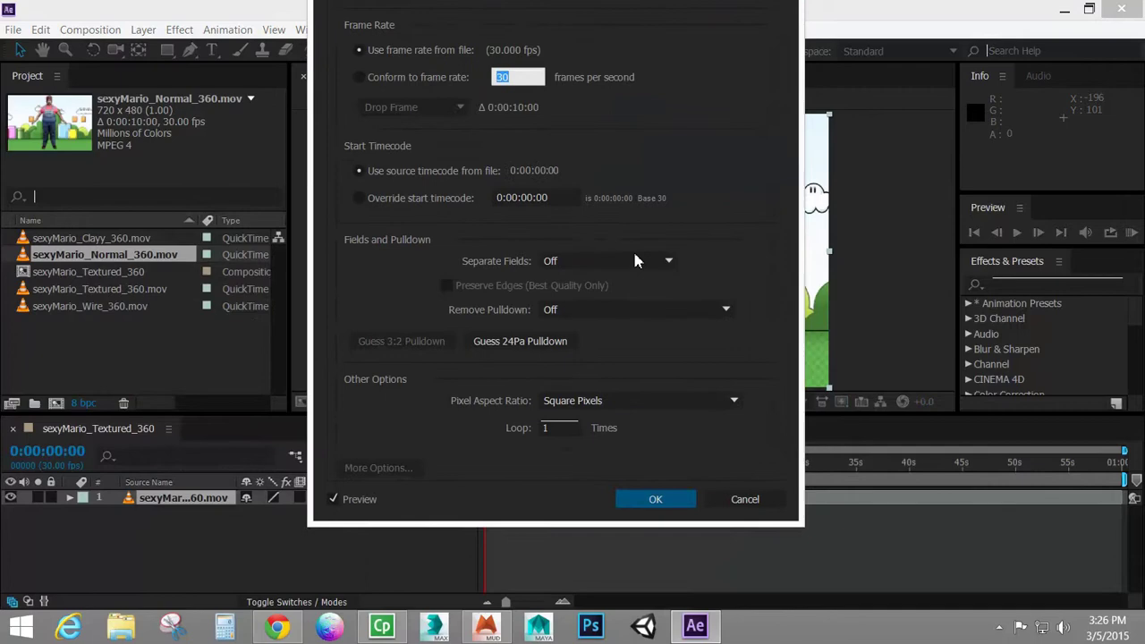
{"action": "left_click", "coordinate": [559, 428]}
{"action": "type", "text": "6"}
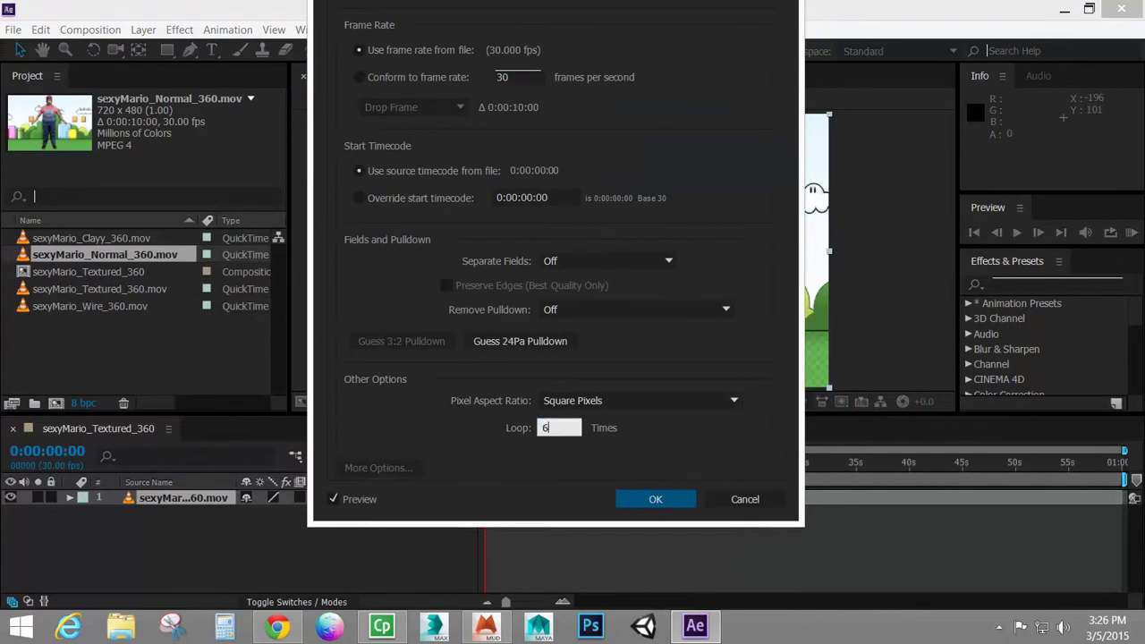
{"action": "left_click", "coordinate": [656, 499]}
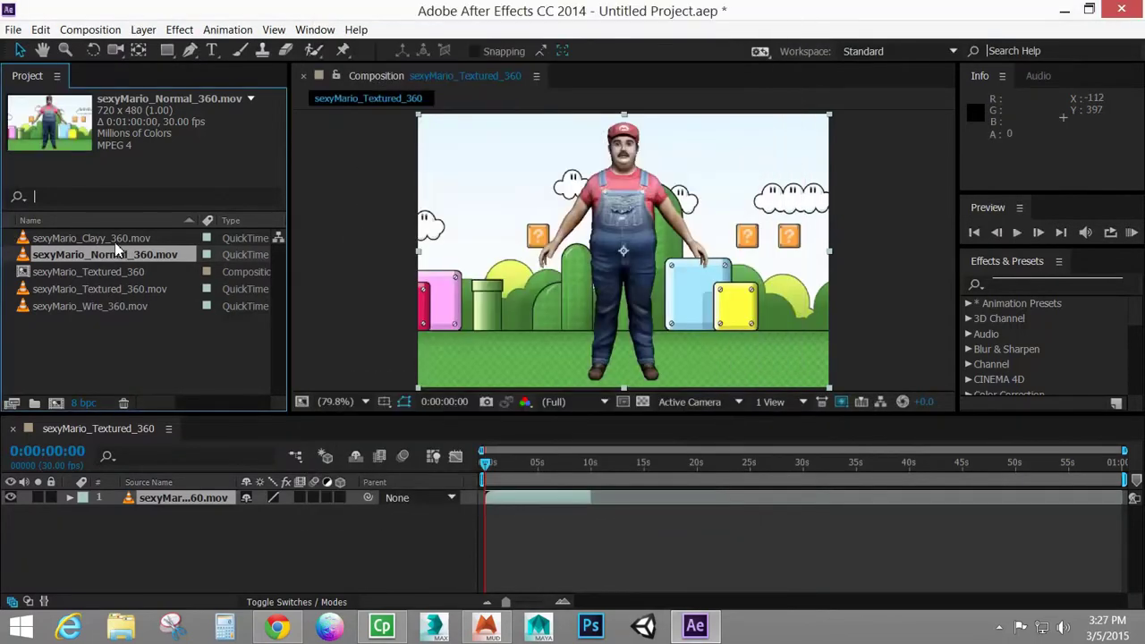
- Set the Clayy clip's footage interpretation to loop 6 times
{"action": "left_click", "coordinate": [113, 242]}
{"action": "right_click", "coordinate": [111, 242]}
{"action": "mouse_move", "coordinate": [170, 356]}
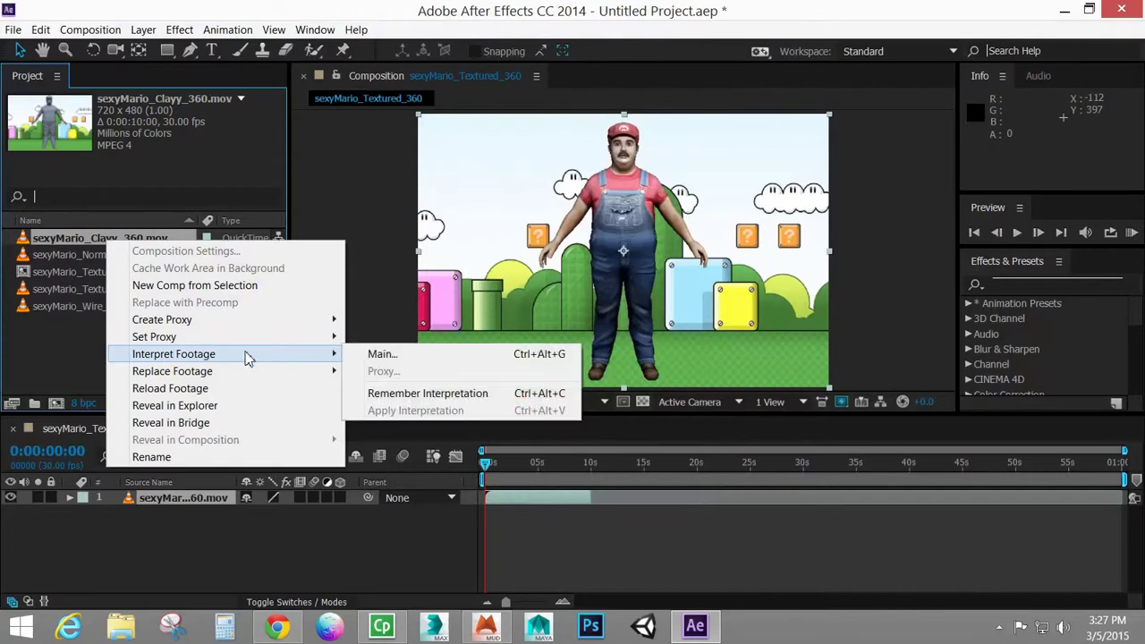
{"action": "left_click", "coordinate": [382, 355]}
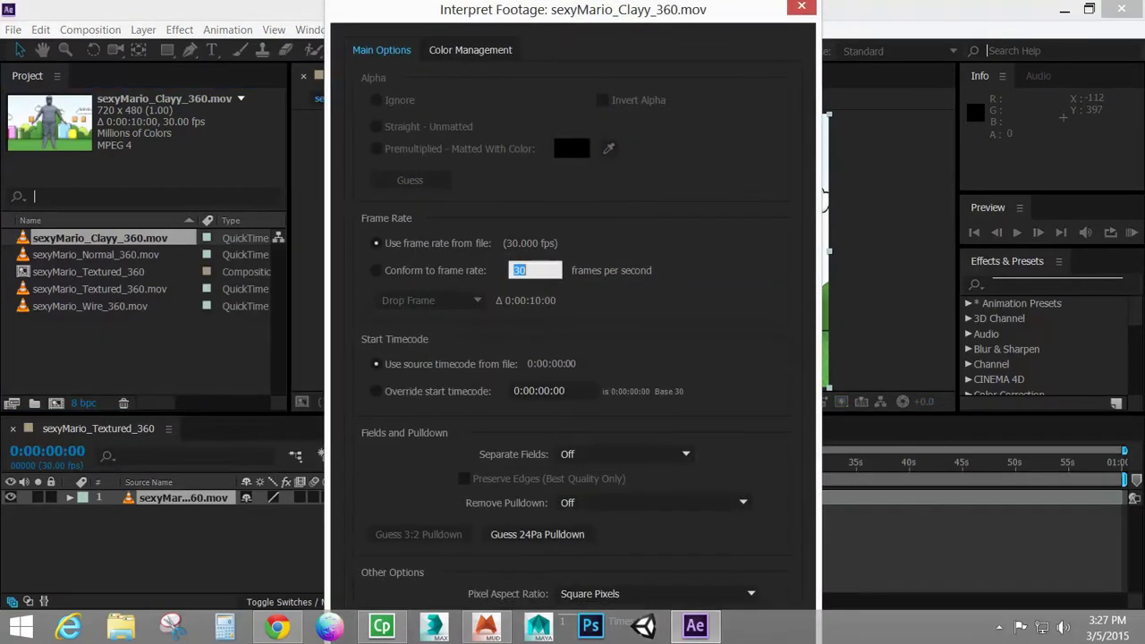
{"action": "left_click", "coordinate": [572, 490]}
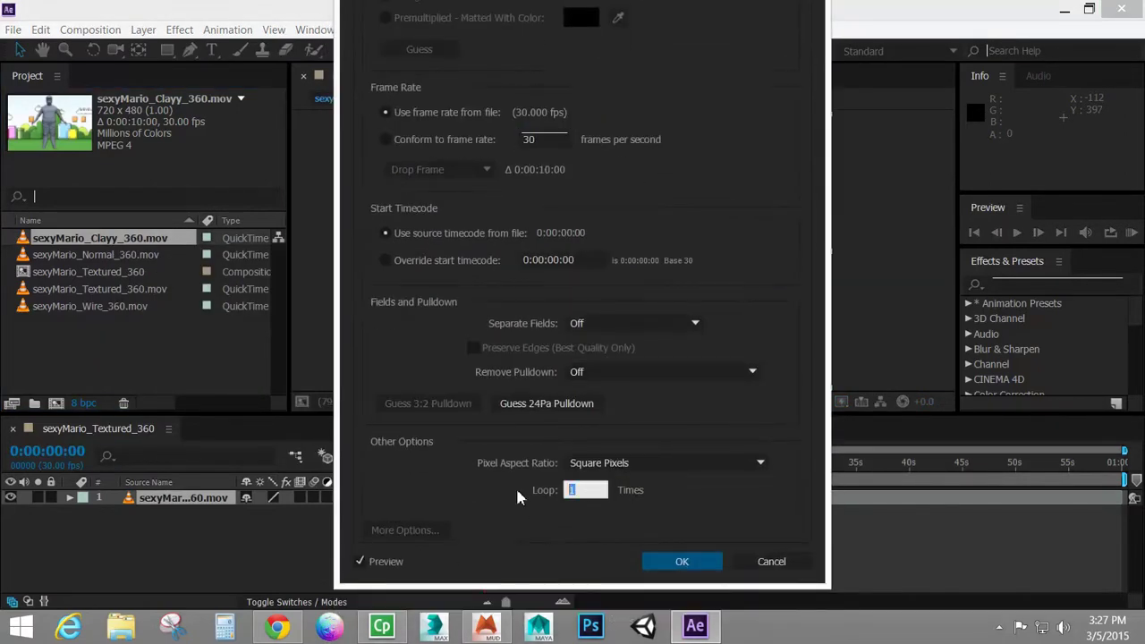
{"action": "type", "text": "6"}
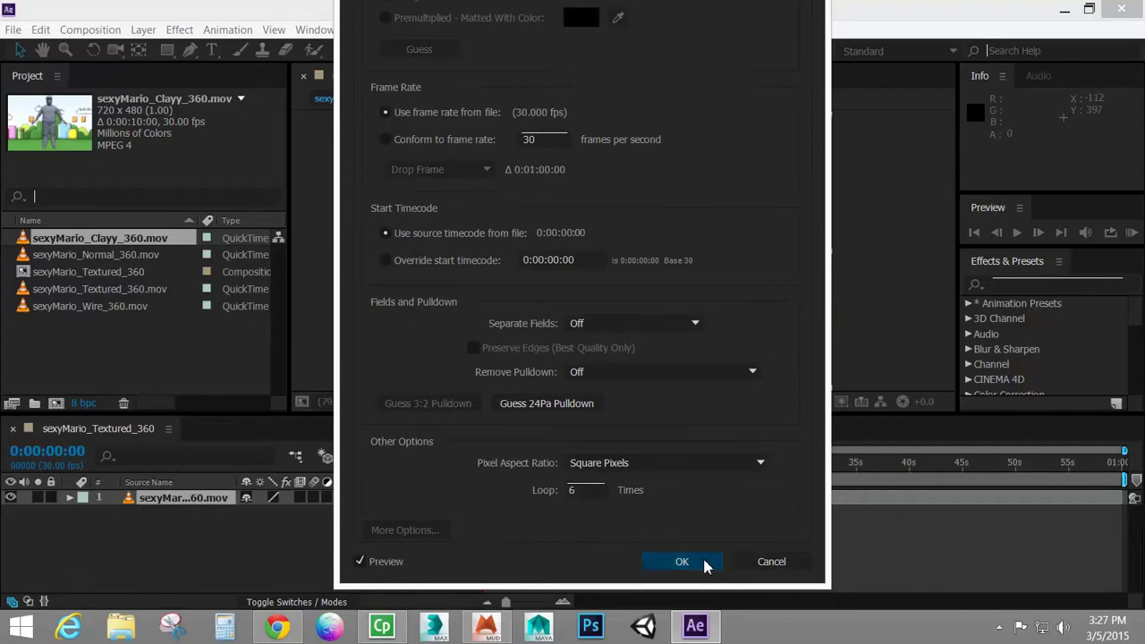
{"action": "left_click", "coordinate": [680, 561]}
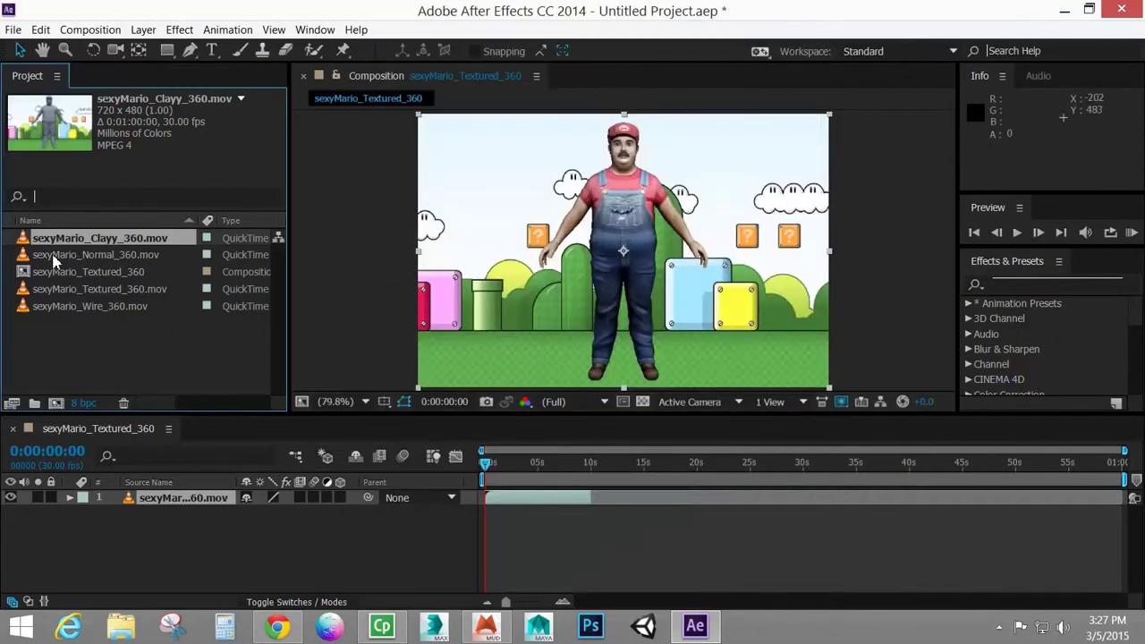
- Add the Clayy, Normal and Wire clips to the composition as layers
{"action": "left_click", "coordinate": [56, 257], "text": "ctrl"}
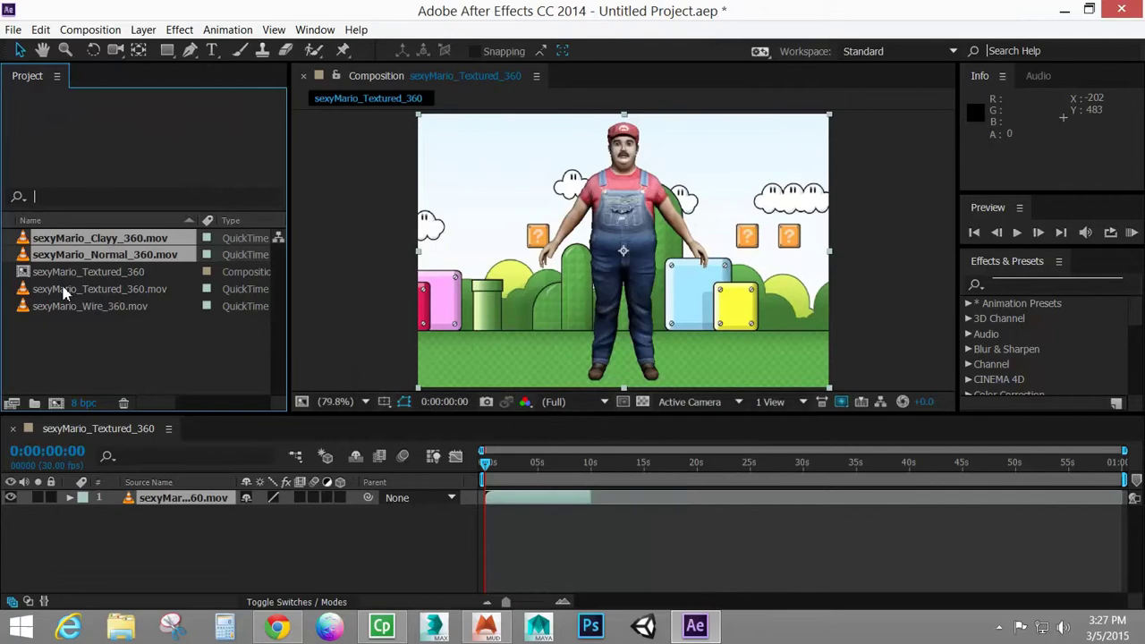
{"action": "left_click", "coordinate": [56, 309], "text": "ctrl"}
{"action": "left_click_drag", "start_coordinate": [59, 251], "coordinate": [149, 554]}
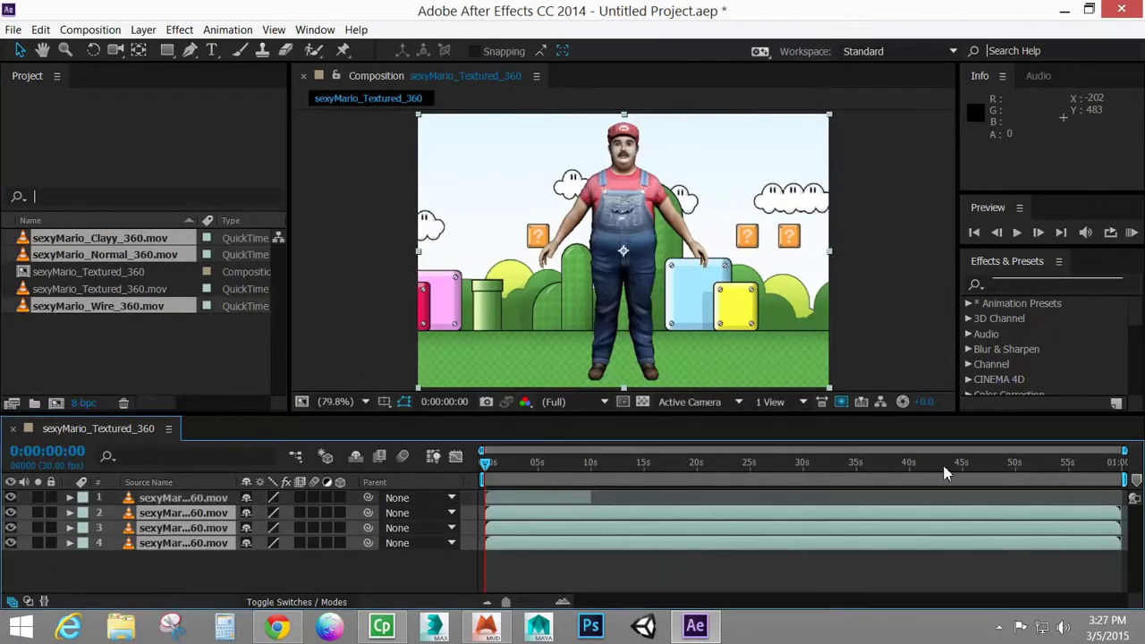
- Extend the textured layer to the full minute and trim it to start around 0:46
{"action": "left_click", "coordinate": [555, 499]}
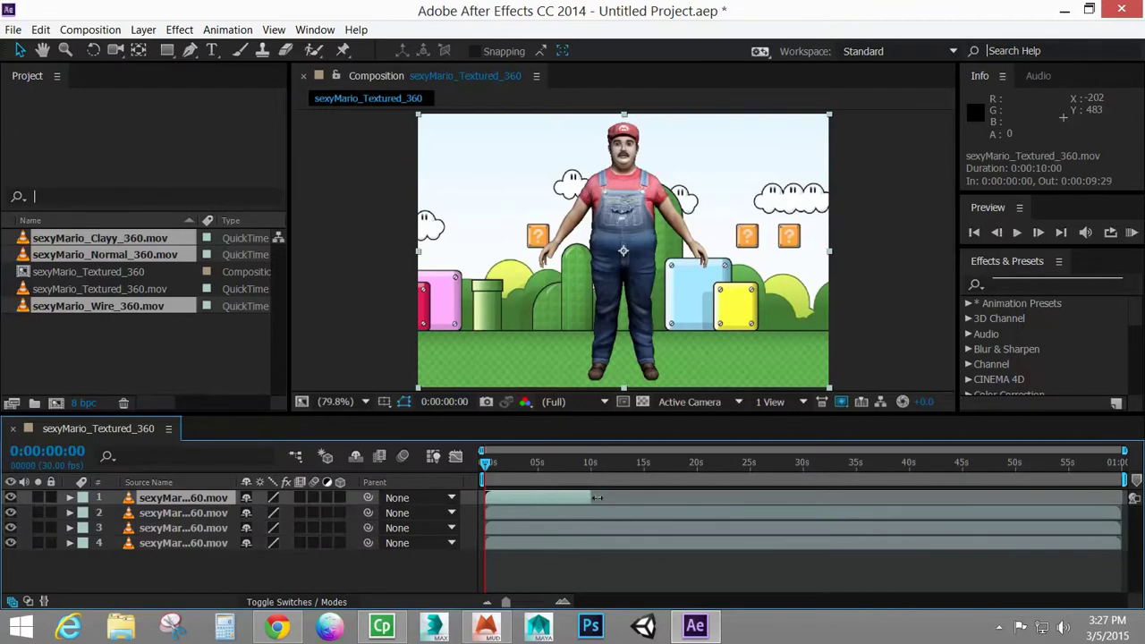
{"action": "left_click_drag", "start_coordinate": [586, 499], "coordinate": [1121, 499]}
{"action": "left_click_drag", "start_coordinate": [486, 467], "coordinate": [607, 480]}
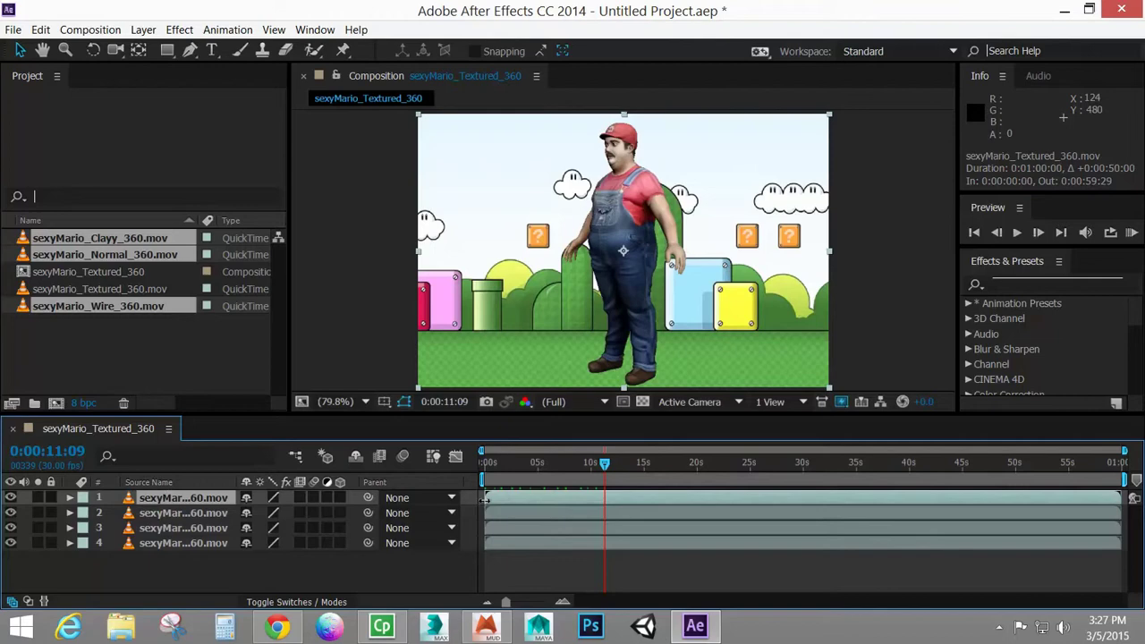
{"action": "left_click_drag", "start_coordinate": [484, 501], "coordinate": [903, 514]}
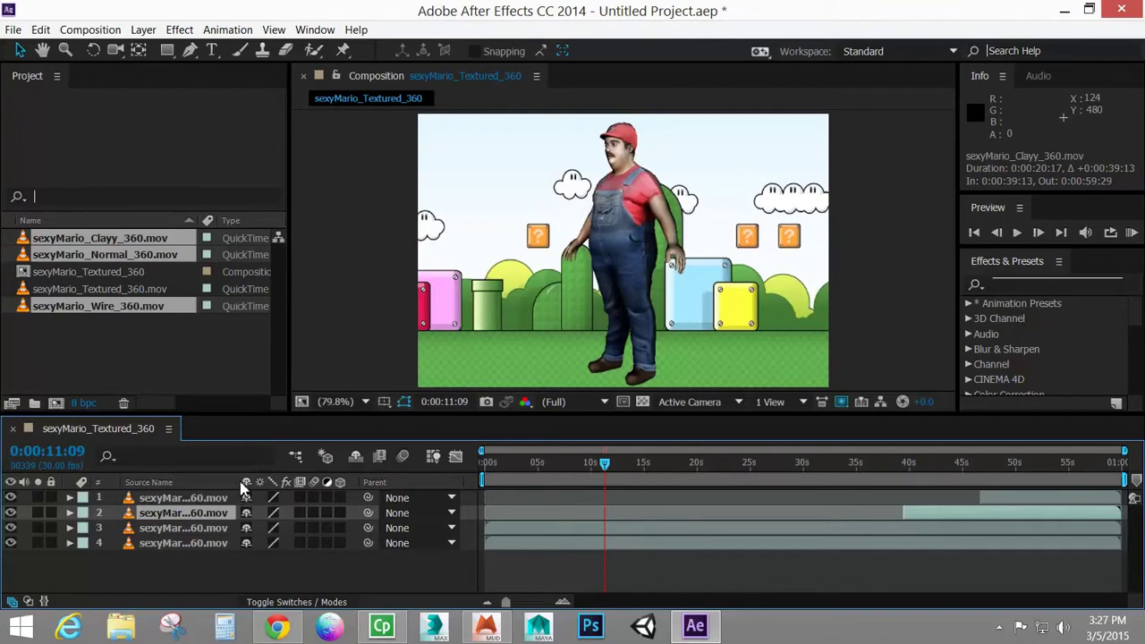
- Move the normal-mapped layer to start near 0:50 and return to the composition start
{"action": "left_click_drag", "start_coordinate": [242, 486], "coordinate": [350, 486]}
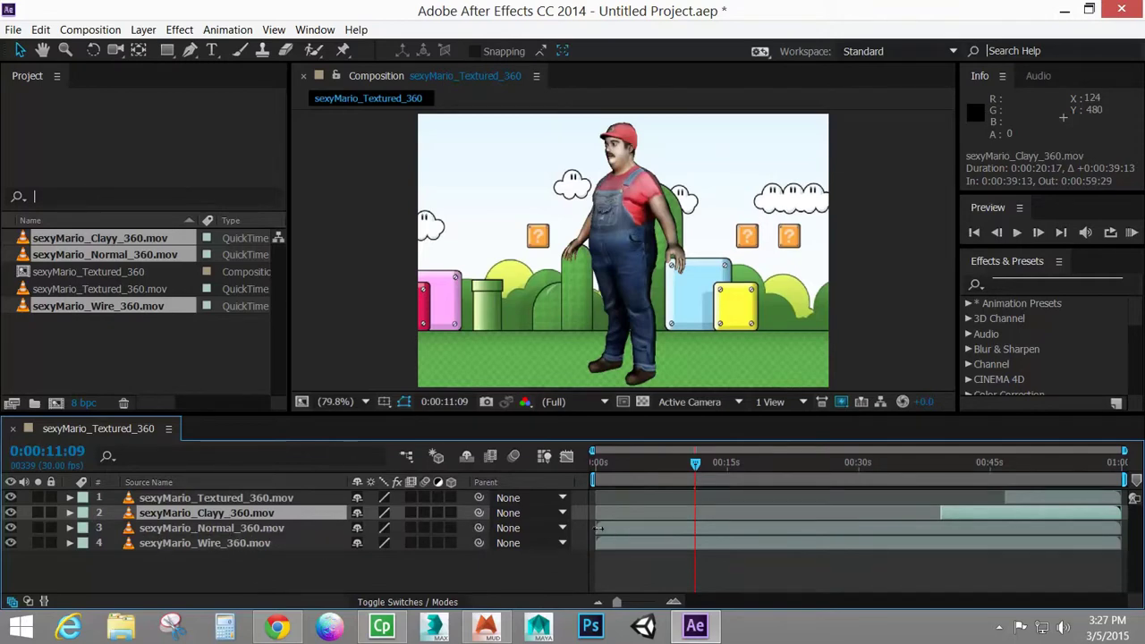
{"action": "left_click_drag", "start_coordinate": [598, 529], "coordinate": [1039, 529]}
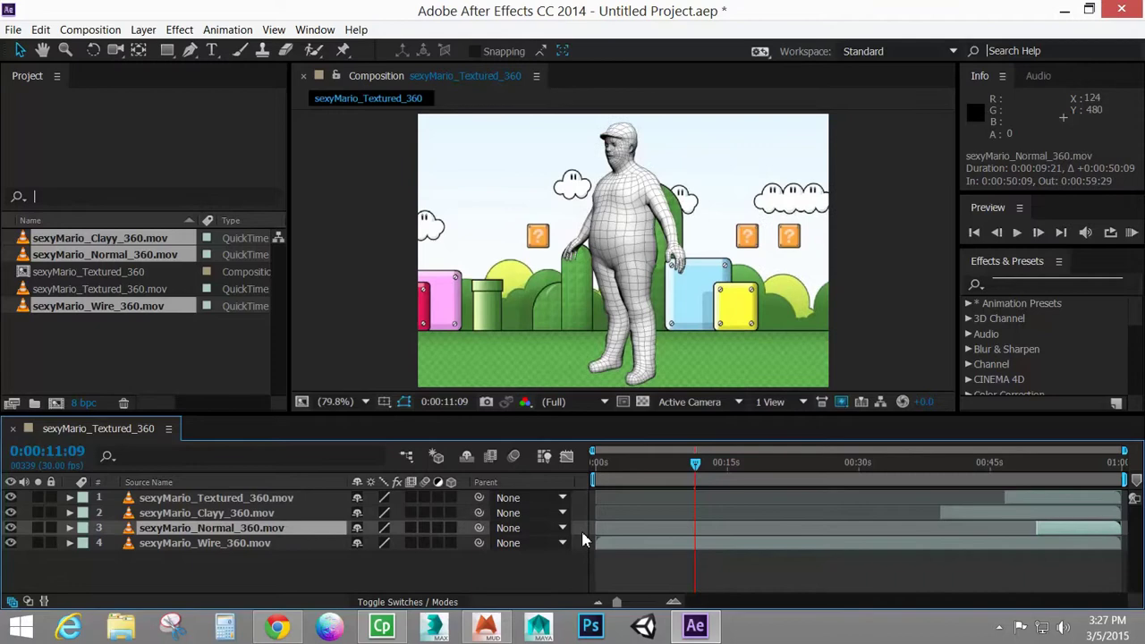
{"action": "left_click", "coordinate": [629, 543]}
{"action": "left_click_drag", "start_coordinate": [697, 466], "coordinate": [709, 486]}
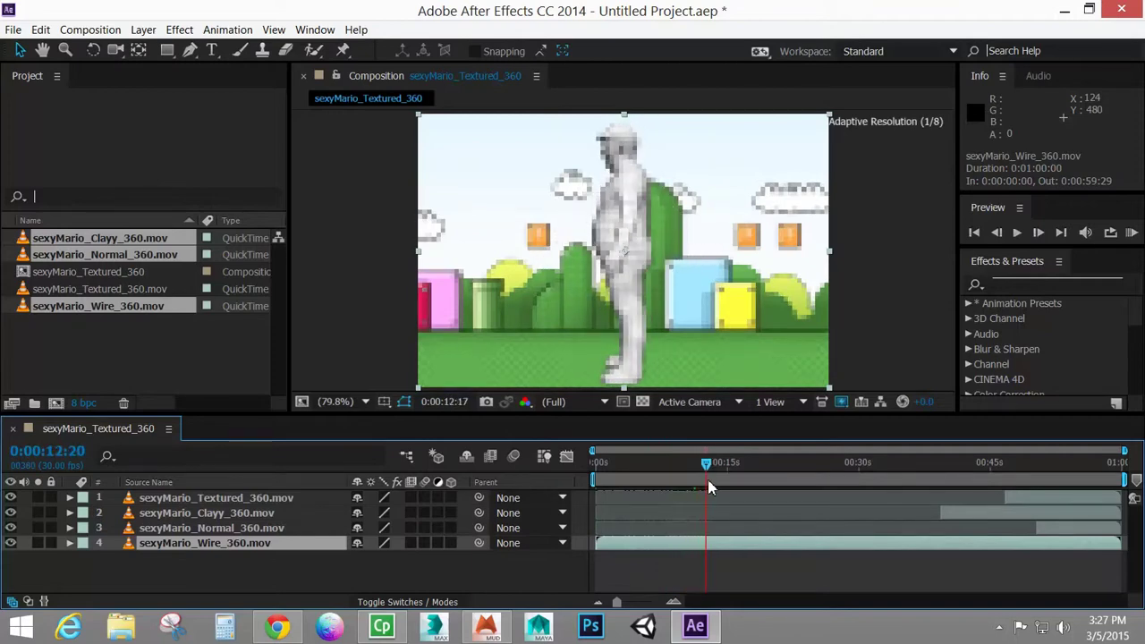
- Place the Clay layer below Normal, start it at 0:00:12:23, and keyframe 0% opacity
{"action": "left_click", "coordinate": [207, 512]}
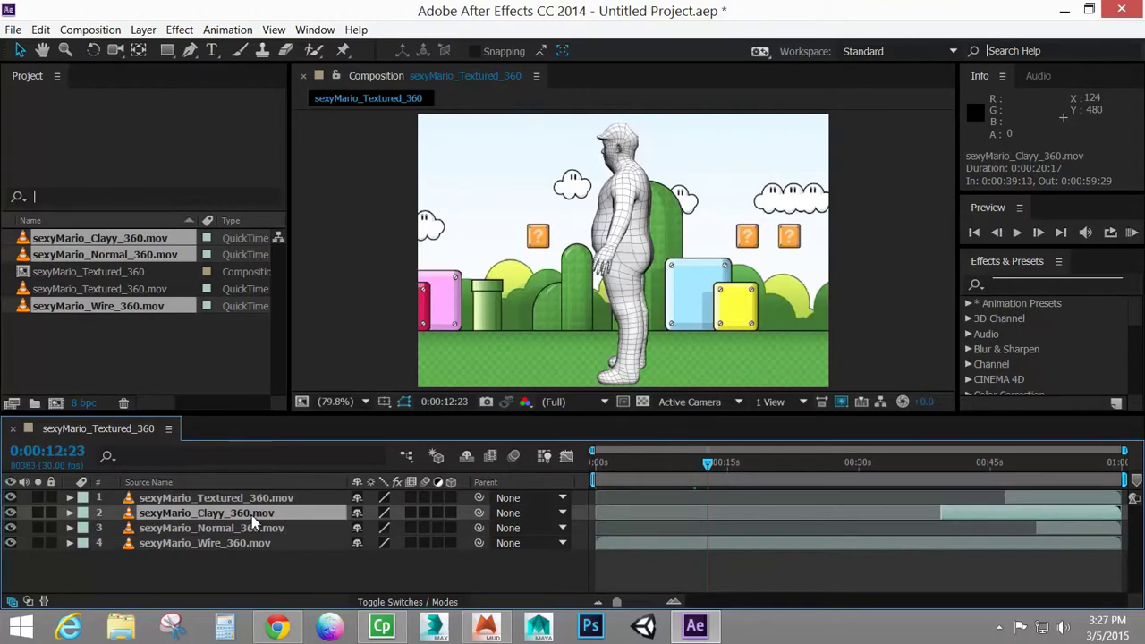
{"action": "left_click_drag", "start_coordinate": [252, 519], "coordinate": [256, 537]}
{"action": "left_click_drag", "start_coordinate": [936, 528], "coordinate": [708, 527]}
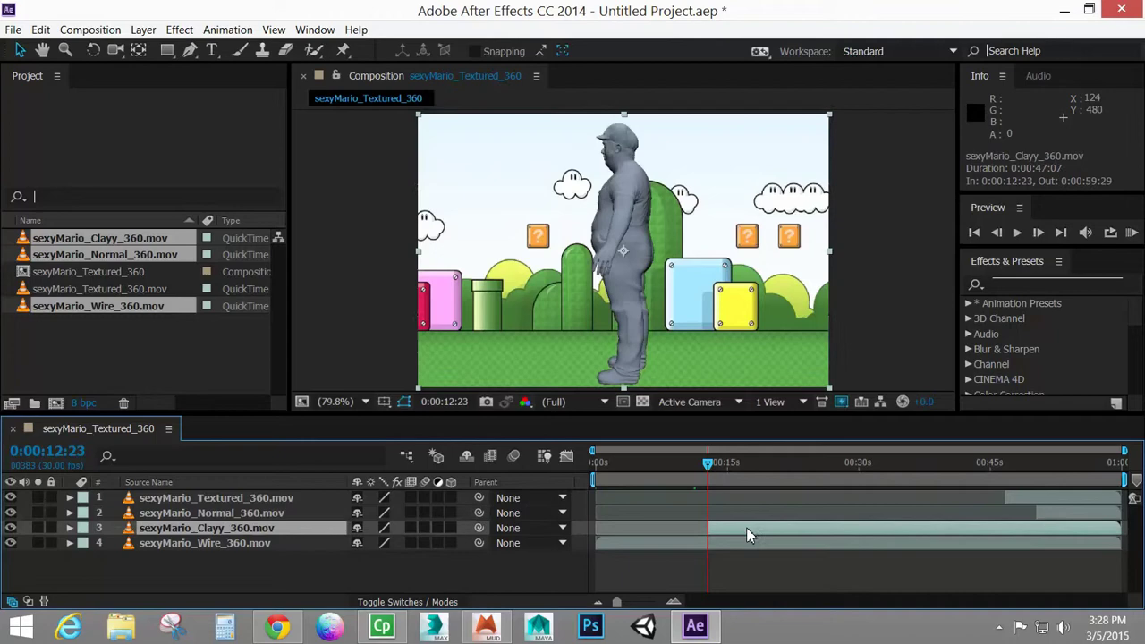
{"action": "key", "text": "t"}
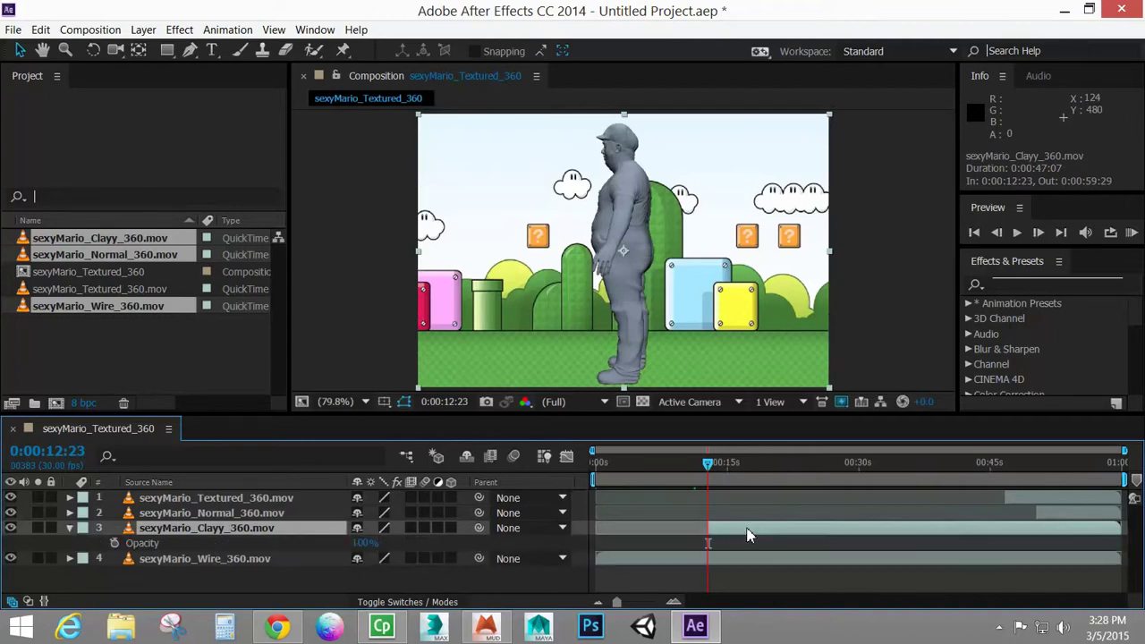
{"action": "left_click", "coordinate": [362, 544]}
{"action": "type", "text": "0"}
{"action": "key", "text": "Return"}
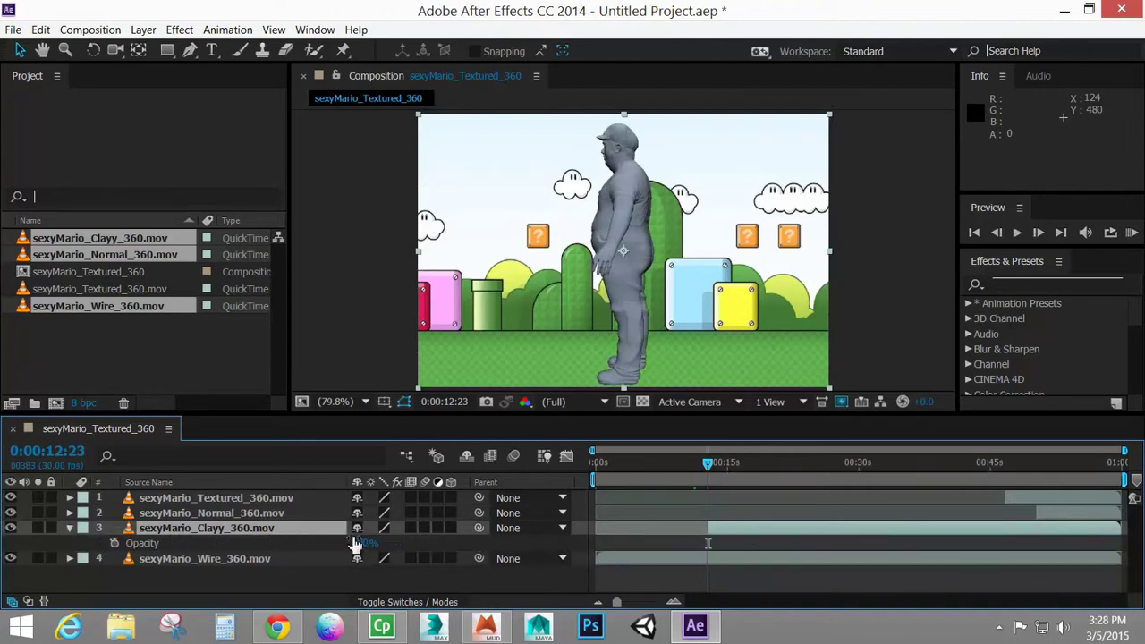
{"action": "key", "text": "ctrl+z"}
{"action": "left_click", "coordinate": [363, 544]}
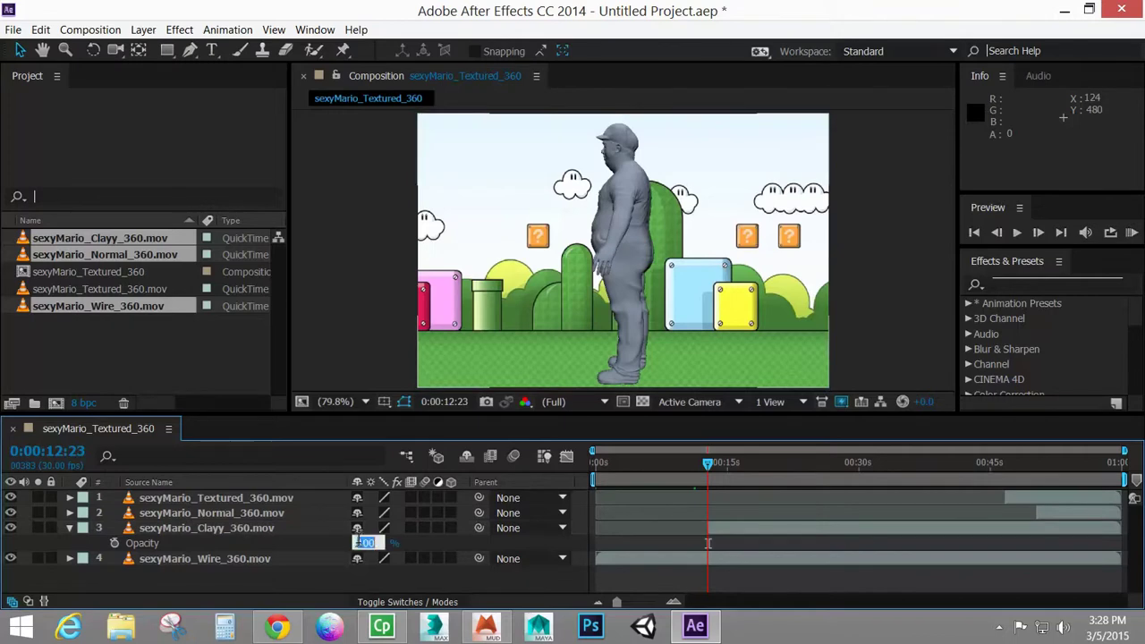
{"action": "key", "text": "Return"}
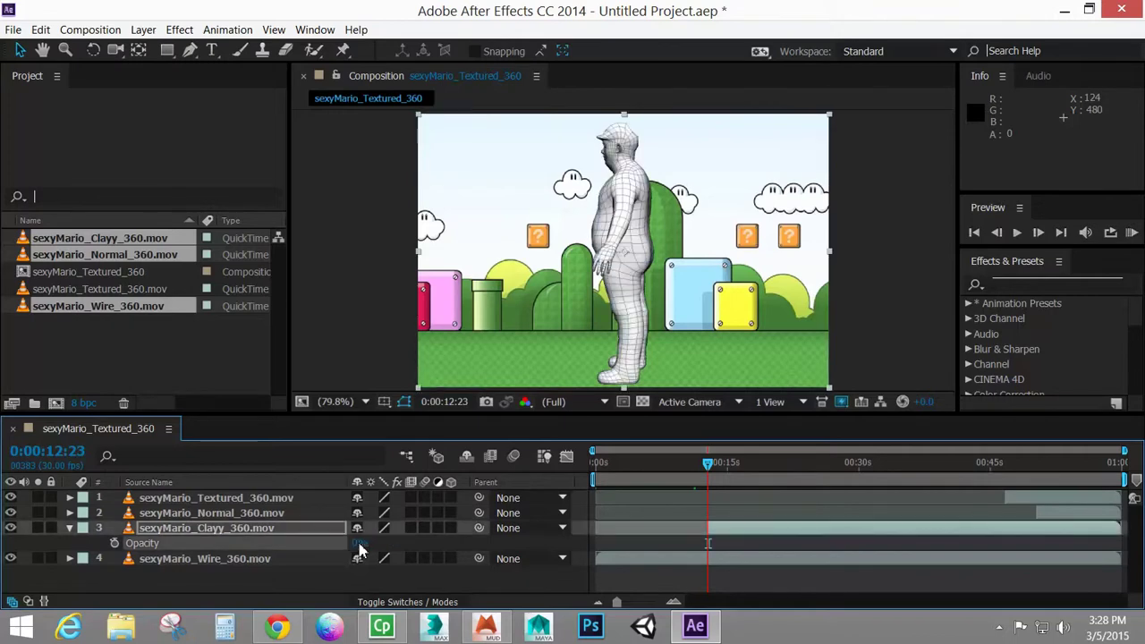
{"action": "left_click", "coordinate": [113, 543]}
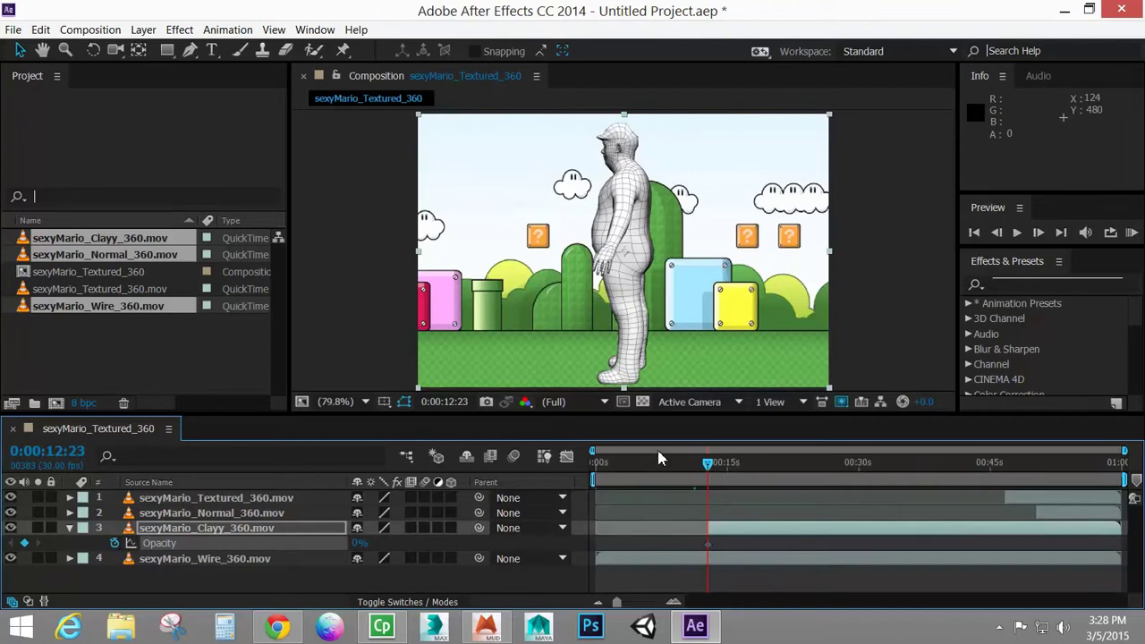
- Add a 100% opacity keyframe on the Clay layer at 0:00:13:23 and preview
{"action": "left_click", "coordinate": [52, 453]}
{"action": "left_click", "coordinate": [55, 452]}
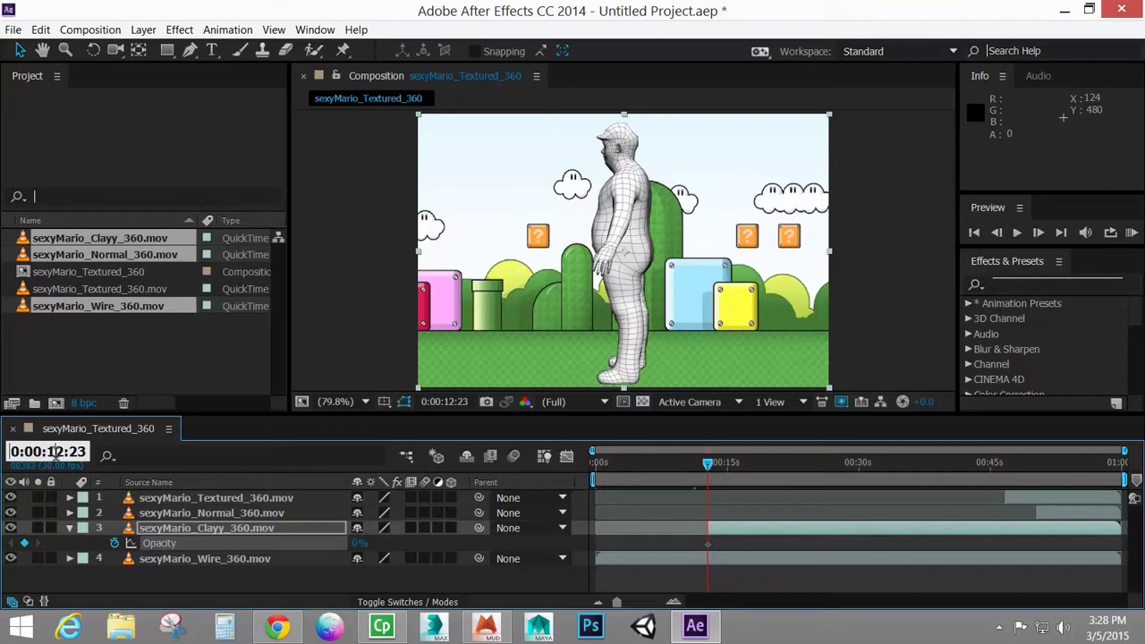
{"action": "type", "text": "3"}
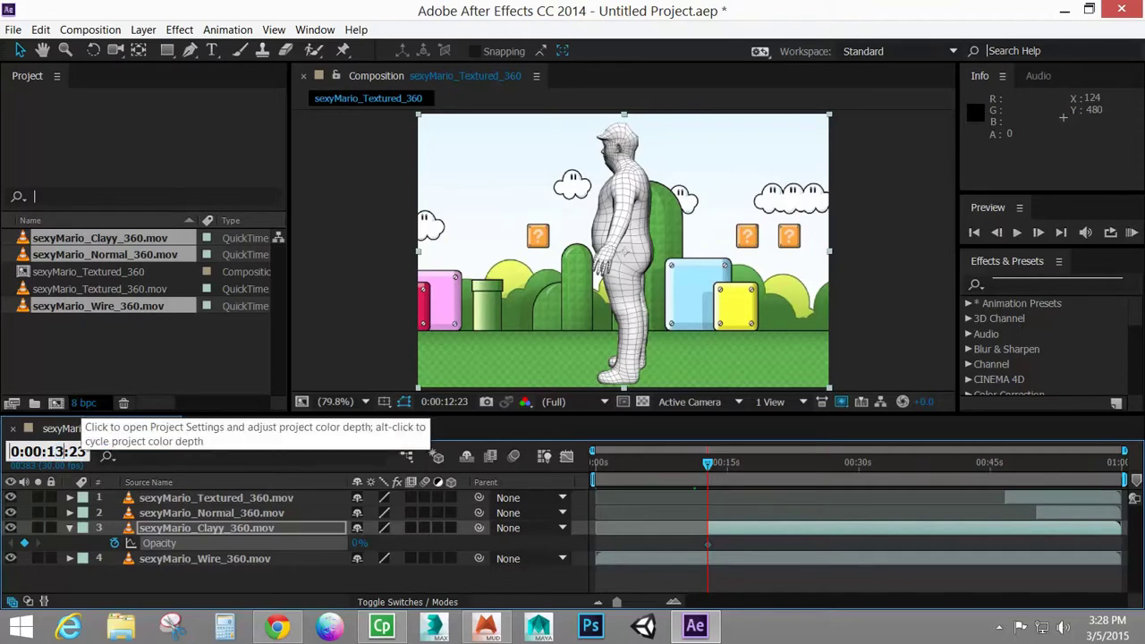
{"action": "key", "text": "Return"}
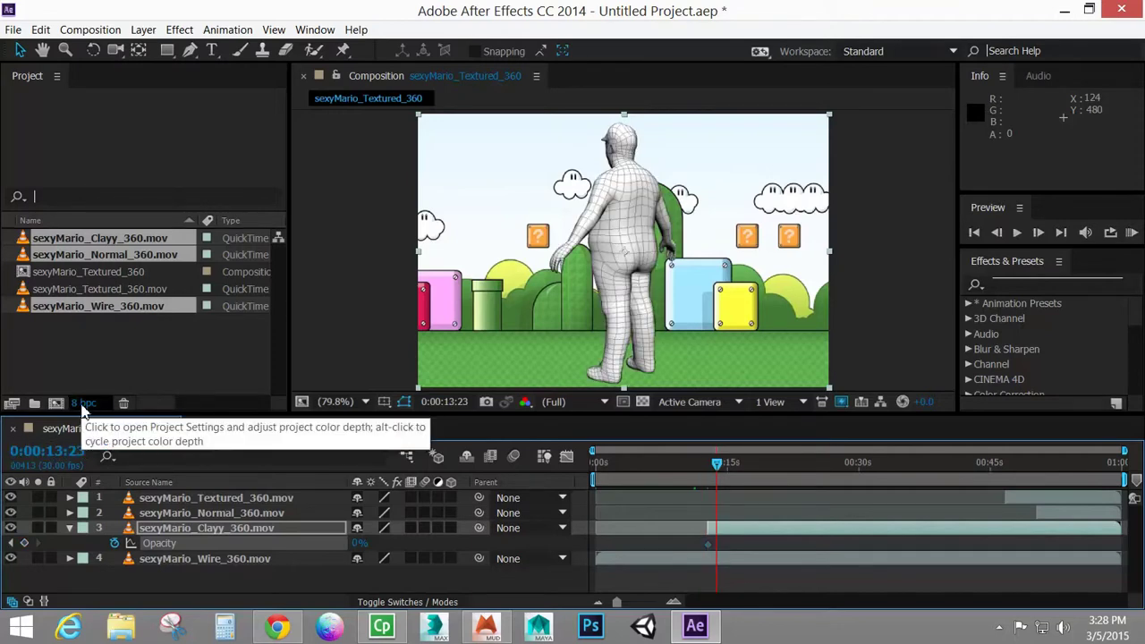
{"action": "left_click_drag", "start_coordinate": [358, 546], "coordinate": [430, 544]}
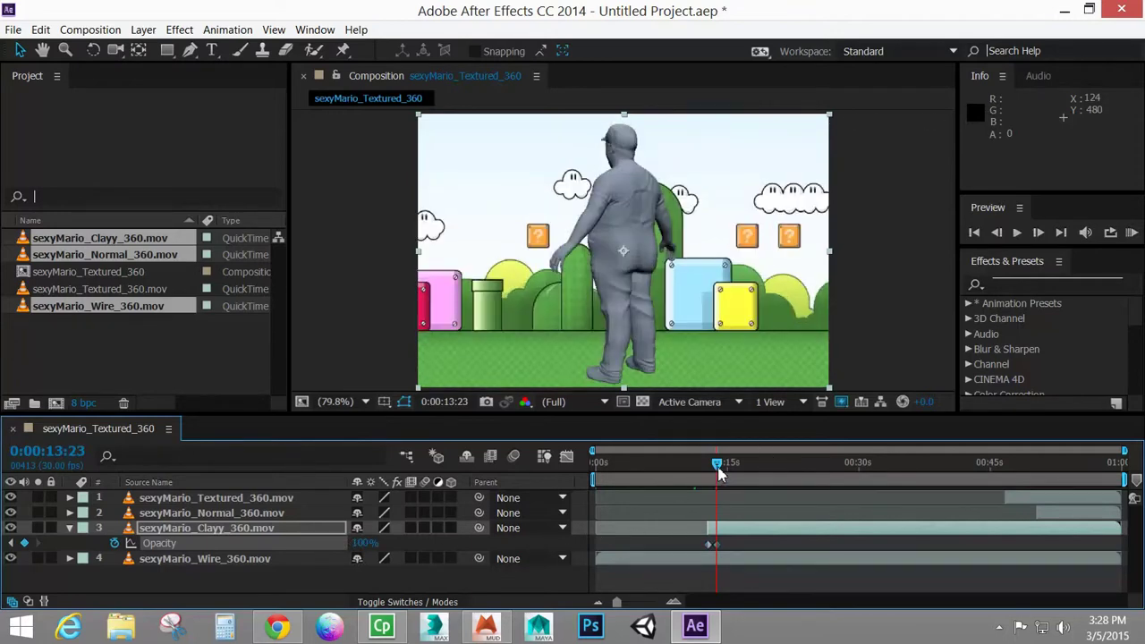
{"action": "left_click_drag", "start_coordinate": [721, 474], "coordinate": [798, 482]}
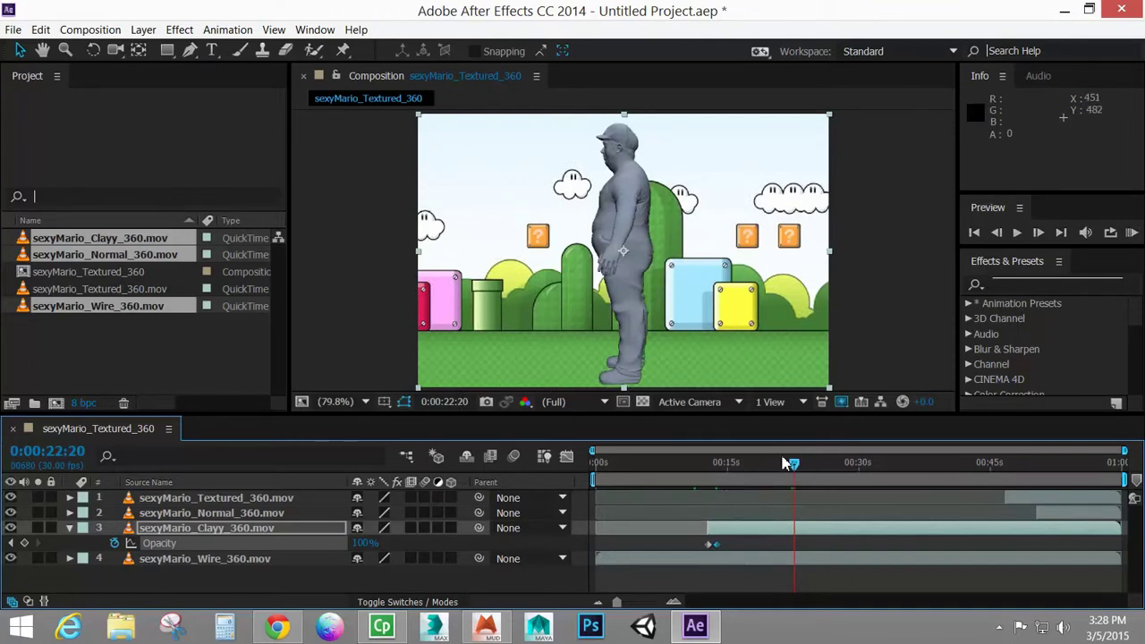
- Start the Normal layer at 22:20 and paste the Clay layer's fade-in opacity keyframes onto it
{"action": "left_click", "coordinate": [1070, 515]}
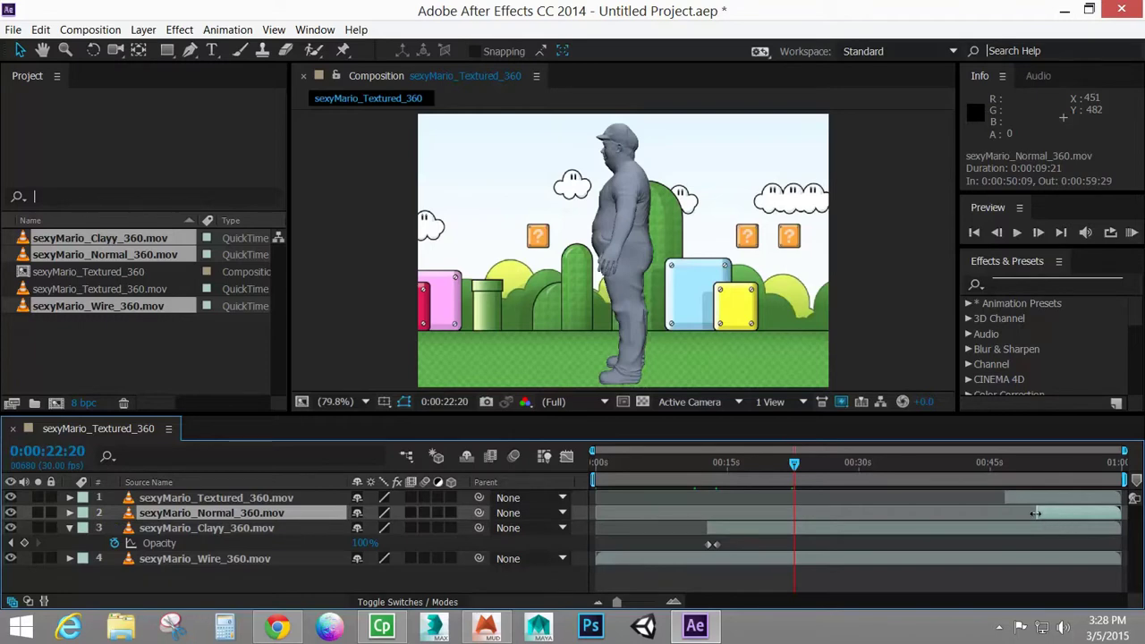
{"action": "left_click_drag", "start_coordinate": [1035, 512], "coordinate": [800, 525]}
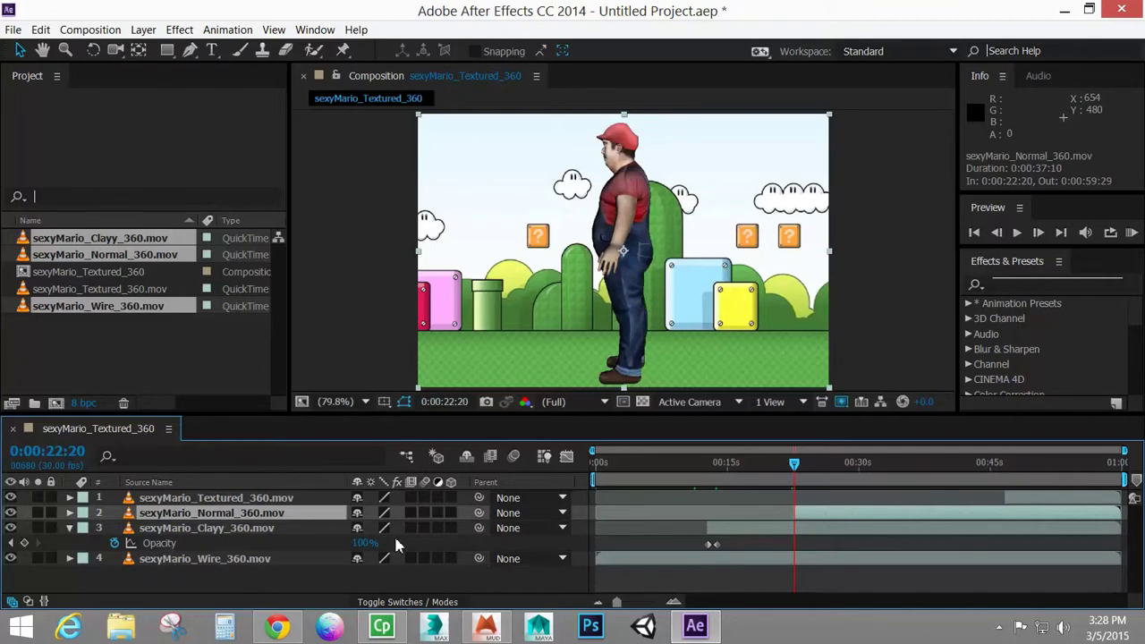
{"action": "left_click", "coordinate": [709, 545]}
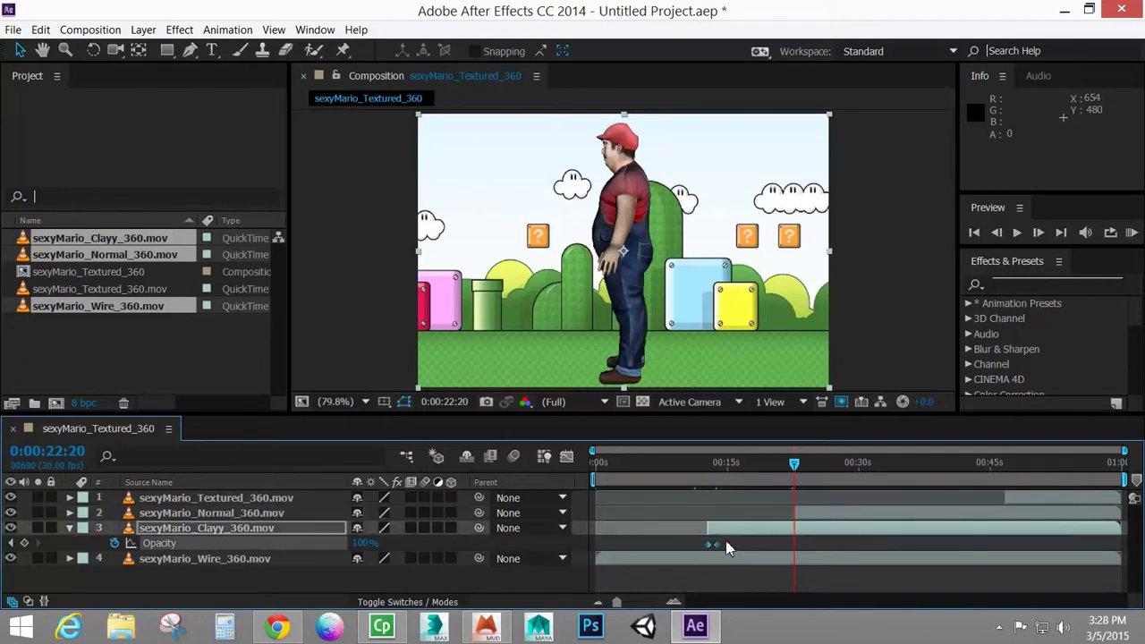
{"action": "left_click", "coordinate": [709, 473]}
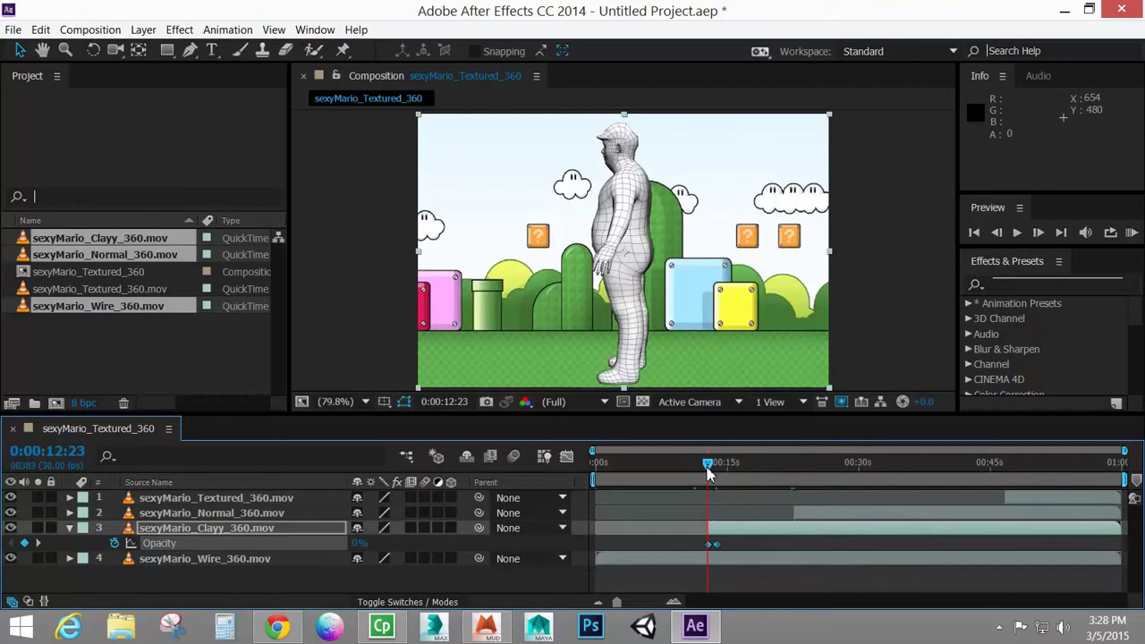
{"action": "key", "text": "ctrl+c"}
{"action": "left_click_drag", "start_coordinate": [826, 468], "coordinate": [802, 475]}
{"action": "key", "text": "ctrl+v"}
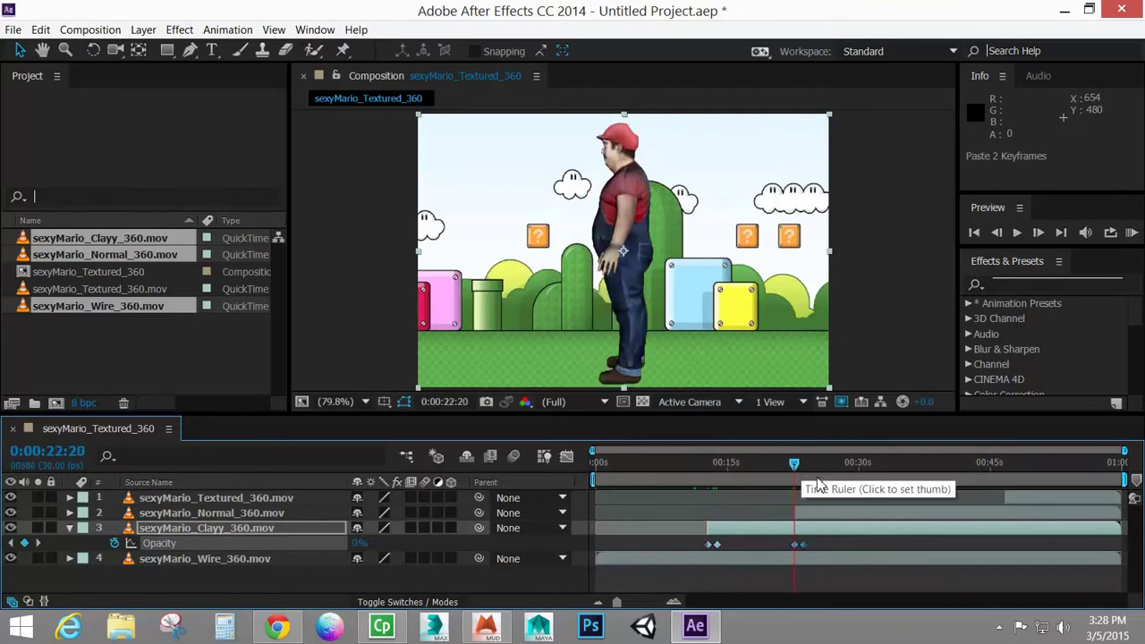
{"action": "key", "text": "ctrl+z"}
{"action": "left_click", "coordinate": [840, 515]}
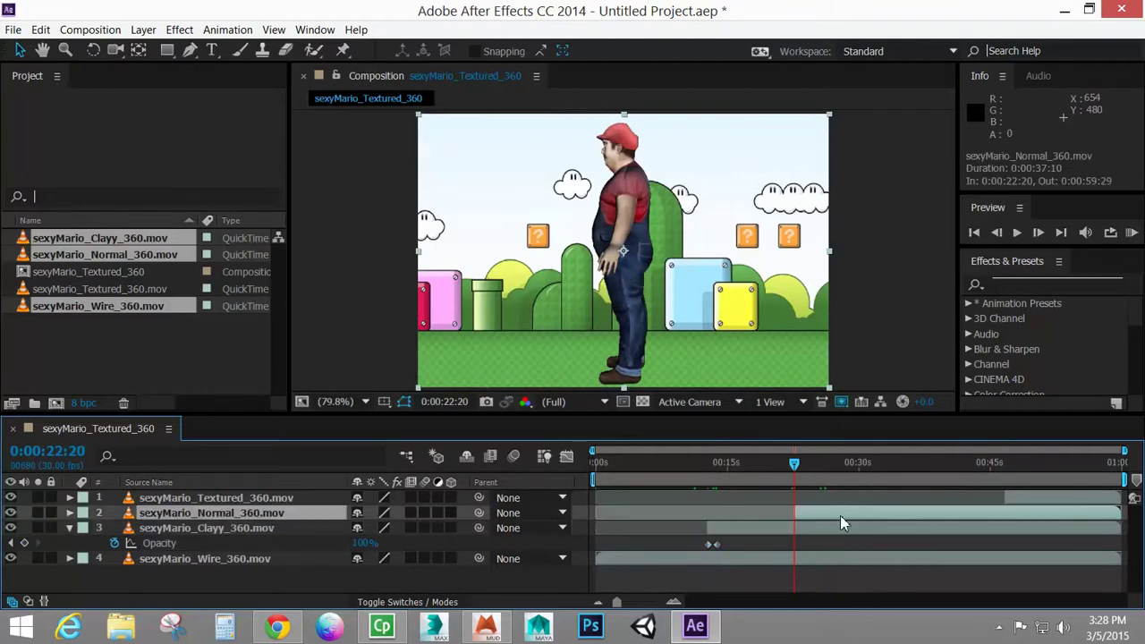
{"action": "key", "text": "ctrl+v"}
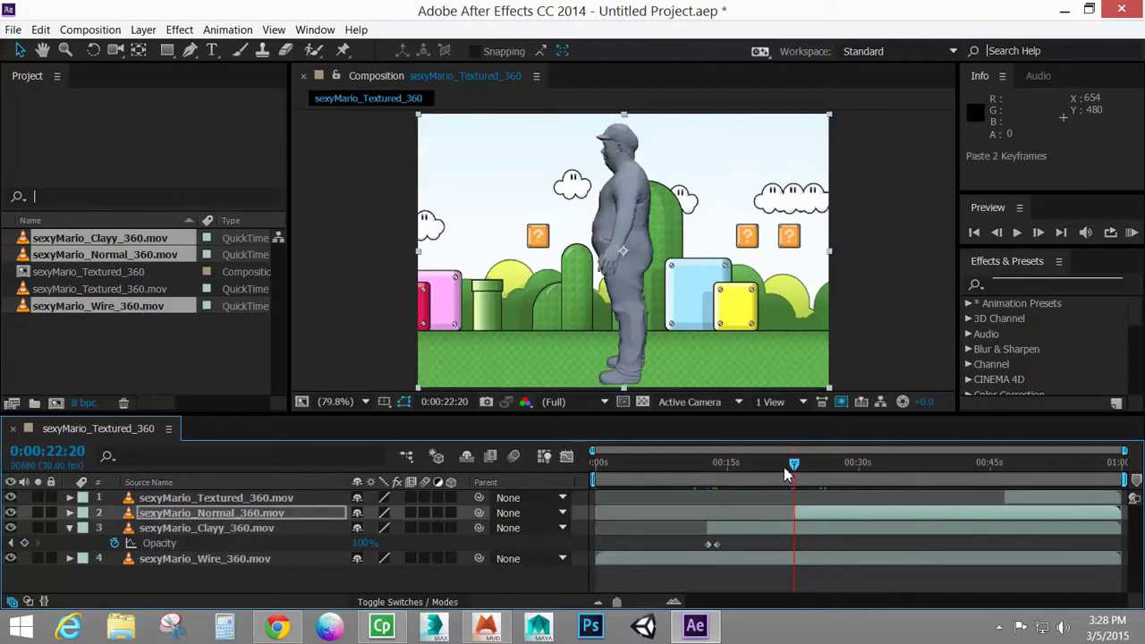
{"action": "key", "text": "u"}
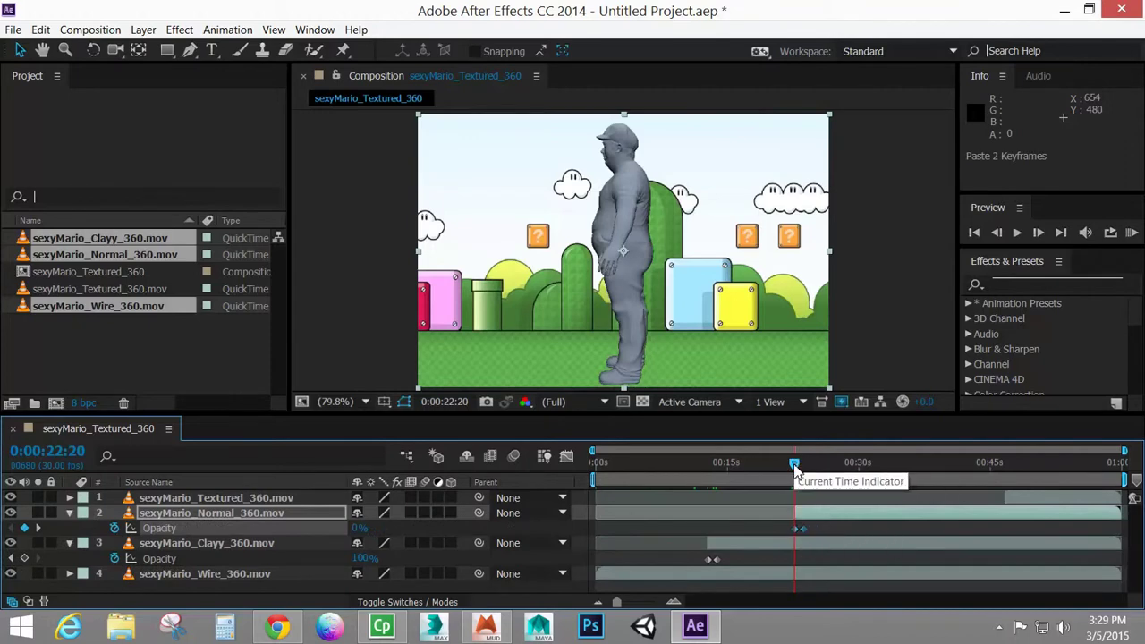
{"action": "left_click_drag", "start_coordinate": [797, 464], "coordinate": [883, 484]}
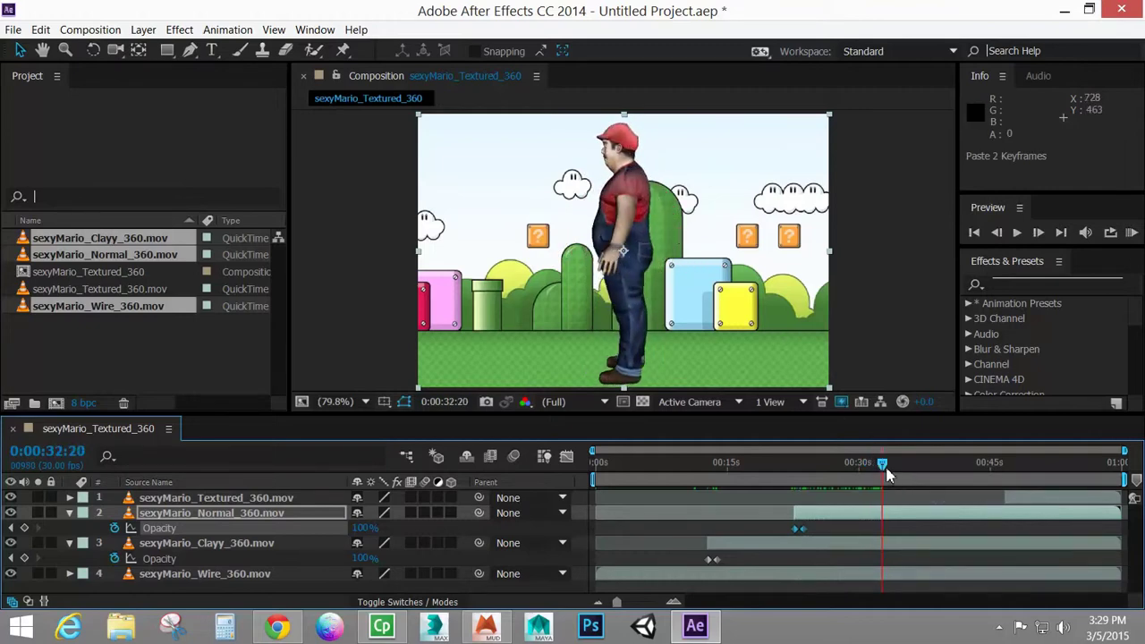
- Start the Textured layer at 38:11 and paste the same fade-in keyframes onto it
{"action": "left_click_drag", "start_coordinate": [884, 471], "coordinate": [934, 481]}
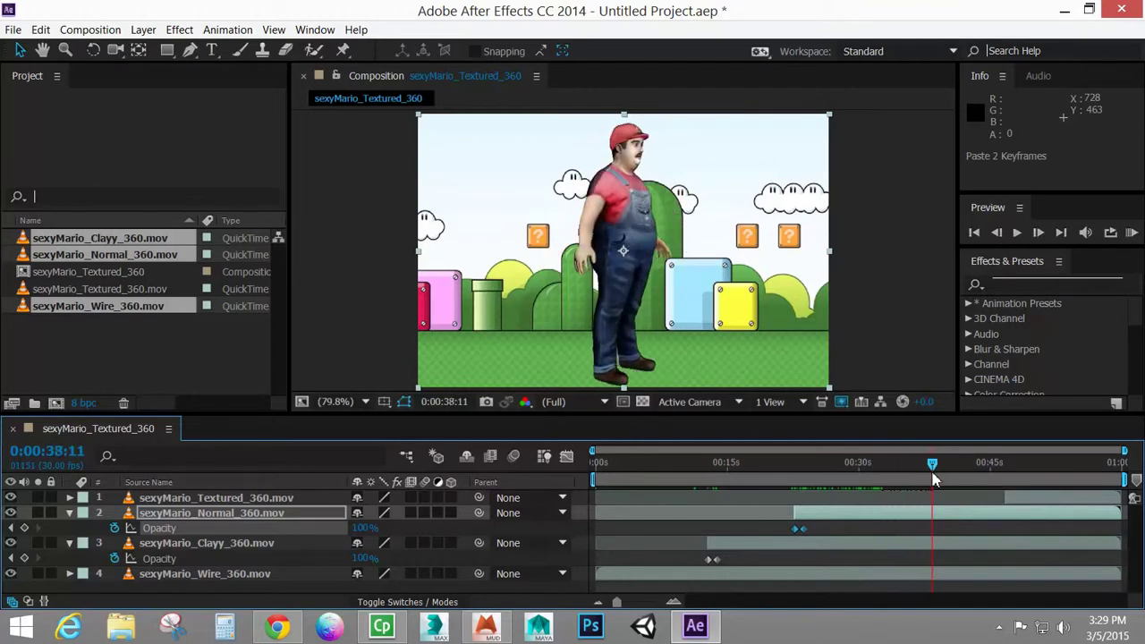
{"action": "left_click", "coordinate": [1031, 497]}
{"action": "left_click_drag", "start_coordinate": [1006, 497], "coordinate": [944, 505]}
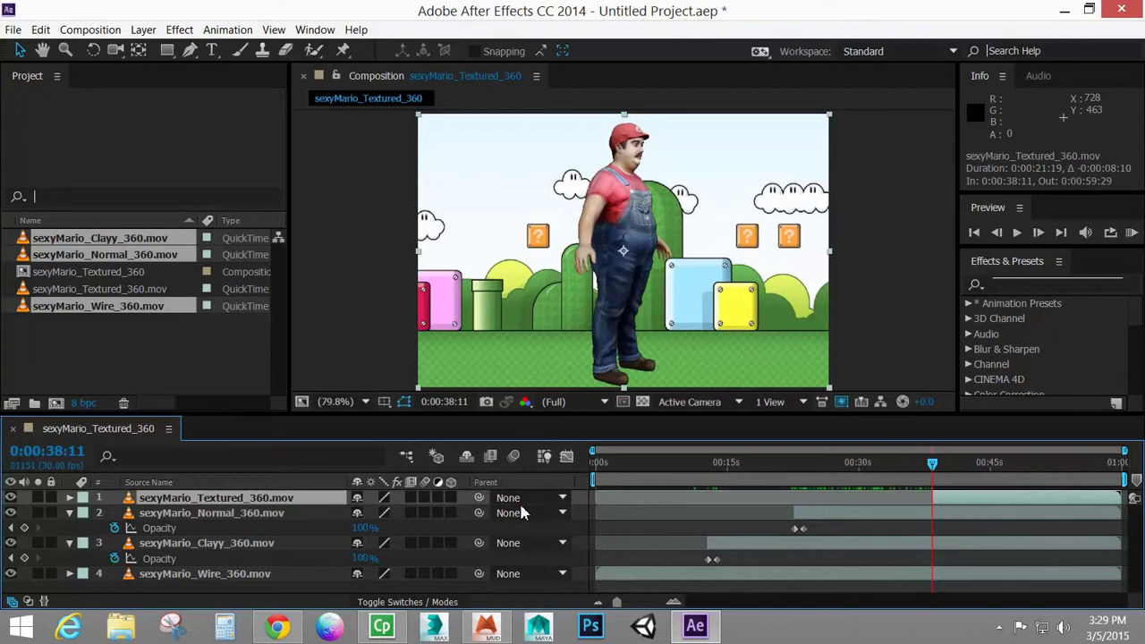
{"action": "key", "text": "t"}
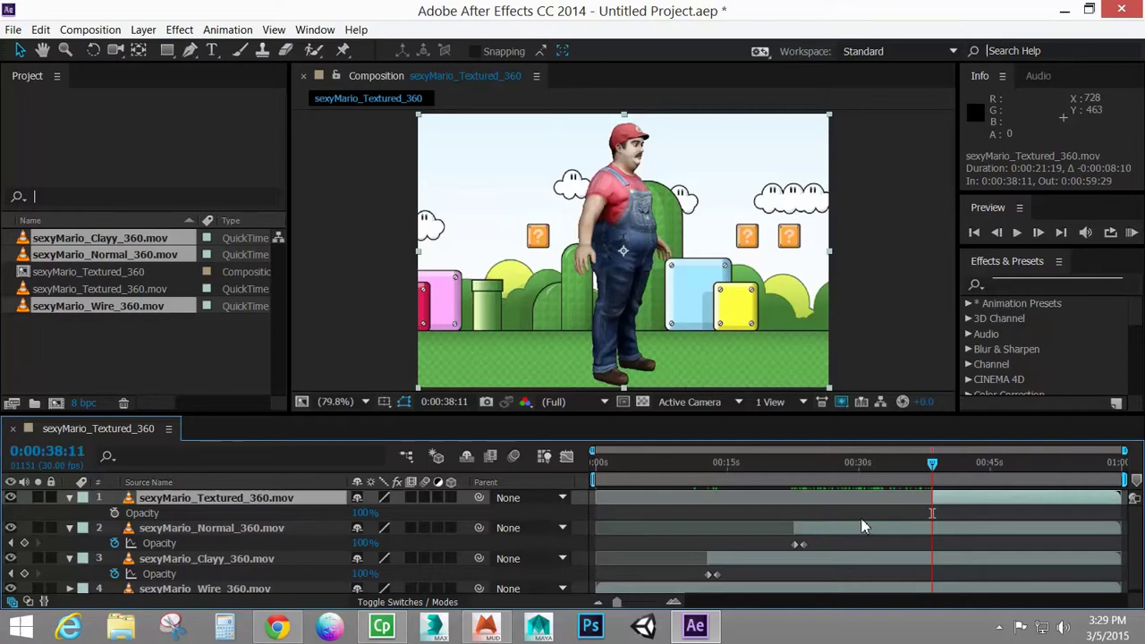
{"action": "key", "text": "ctrl+v"}
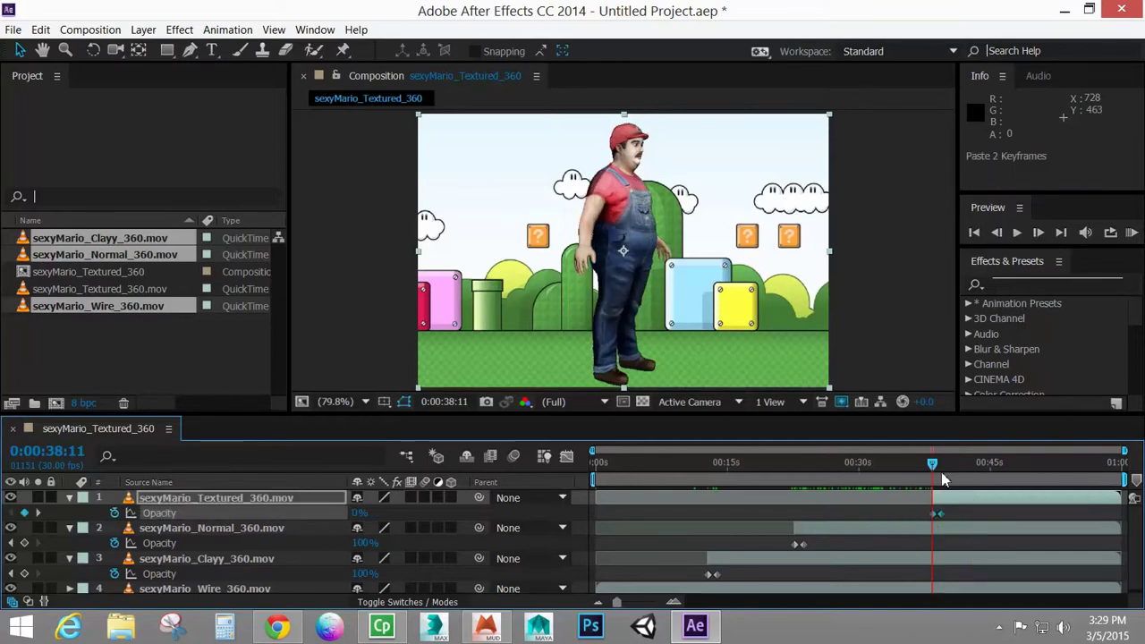
- Trim the out-points of Wire to 13:23, Clay to 23:20 and Normal to 39:11
{"action": "left_click_drag", "start_coordinate": [934, 464], "coordinate": [723, 504]}
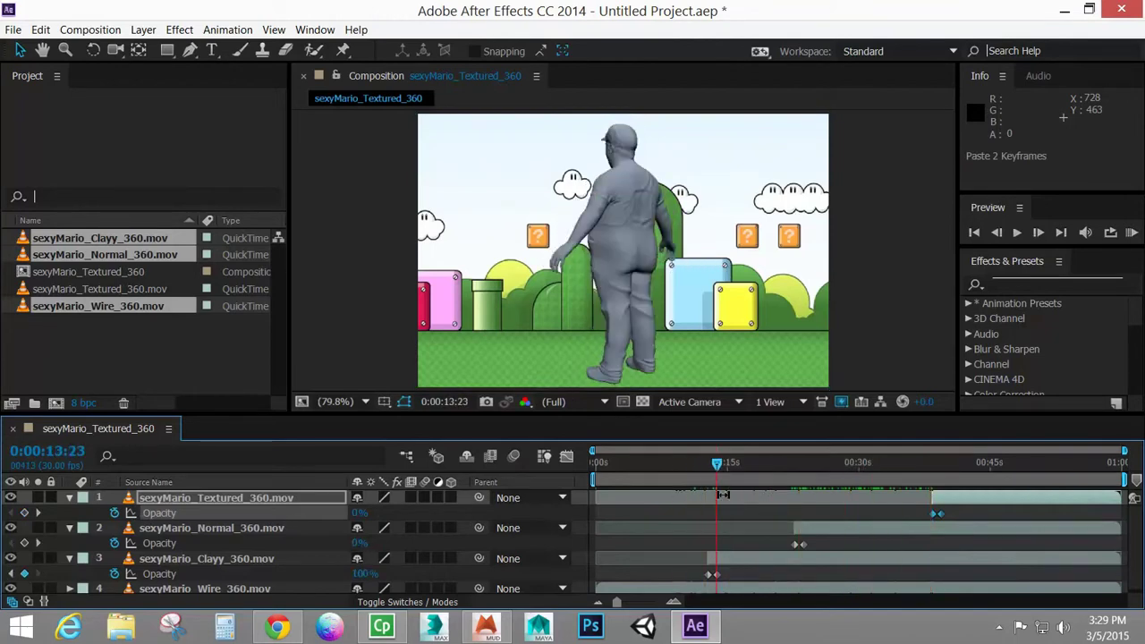
{"action": "left_click", "coordinate": [742, 590]}
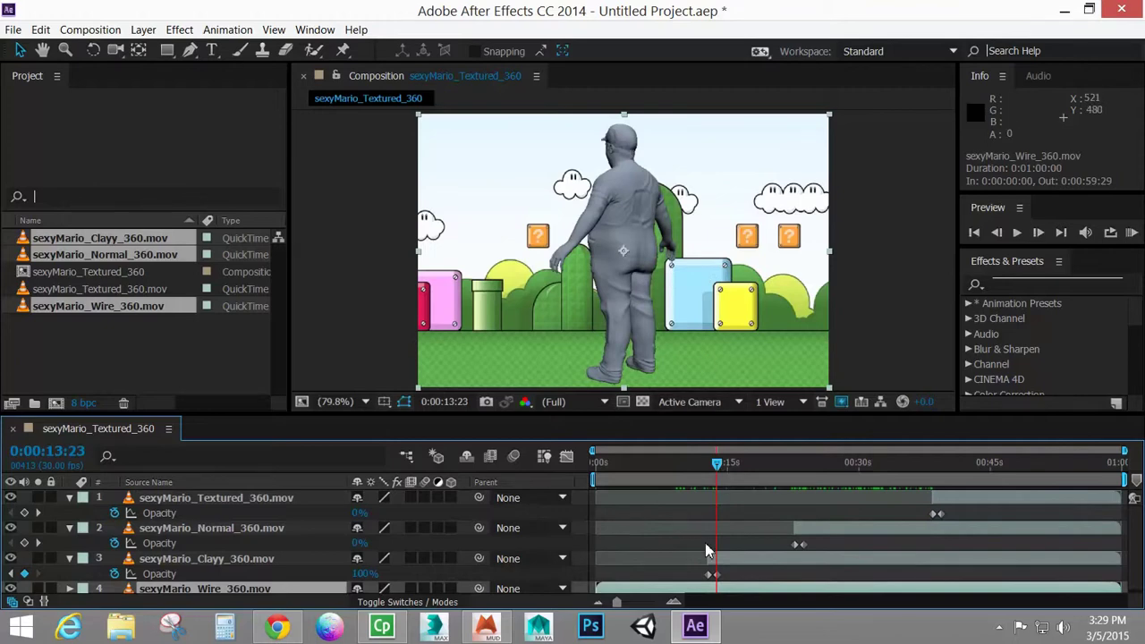
{"action": "key", "text": "alt+bracketright"}
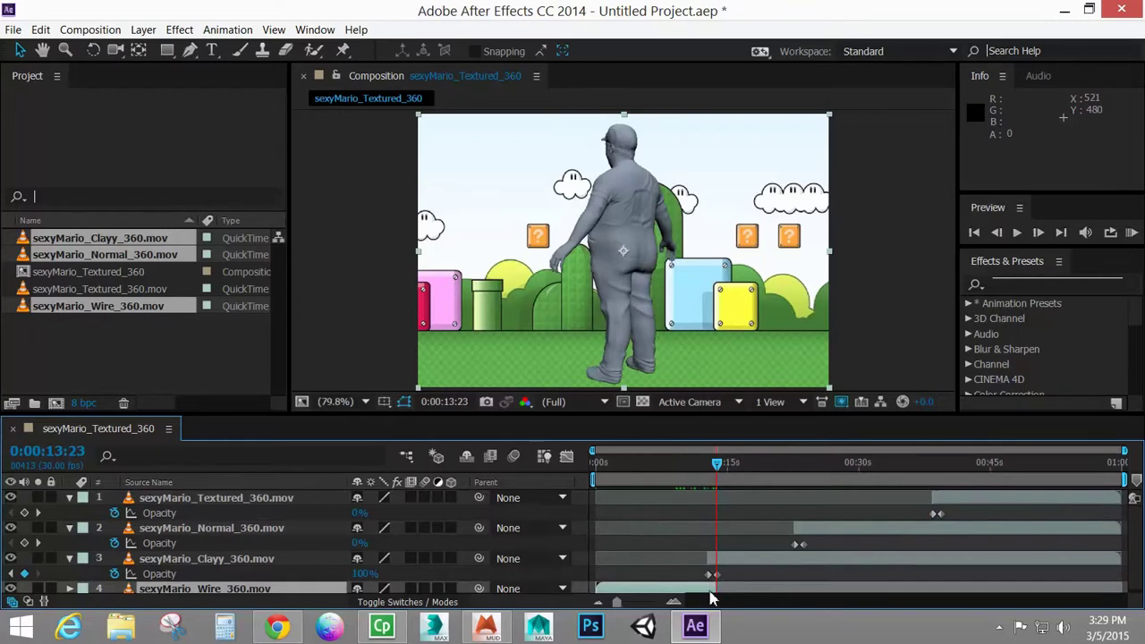
{"action": "left_click_drag", "start_coordinate": [784, 468], "coordinate": [804, 469]}
{"action": "left_click", "coordinate": [755, 567]}
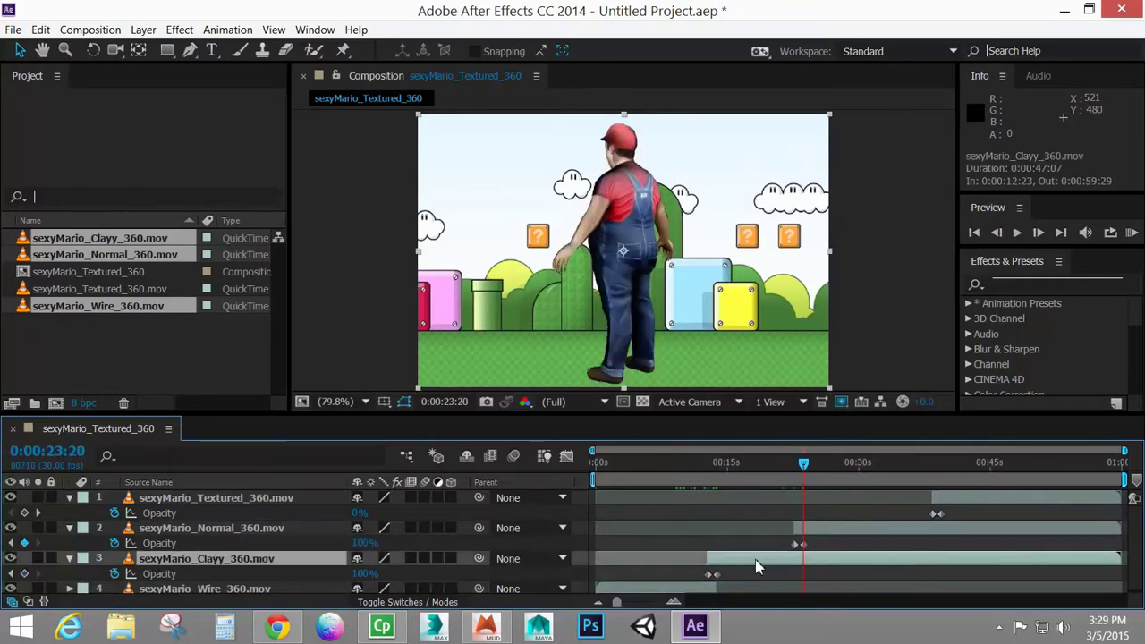
{"action": "key", "text": "alt+]"}
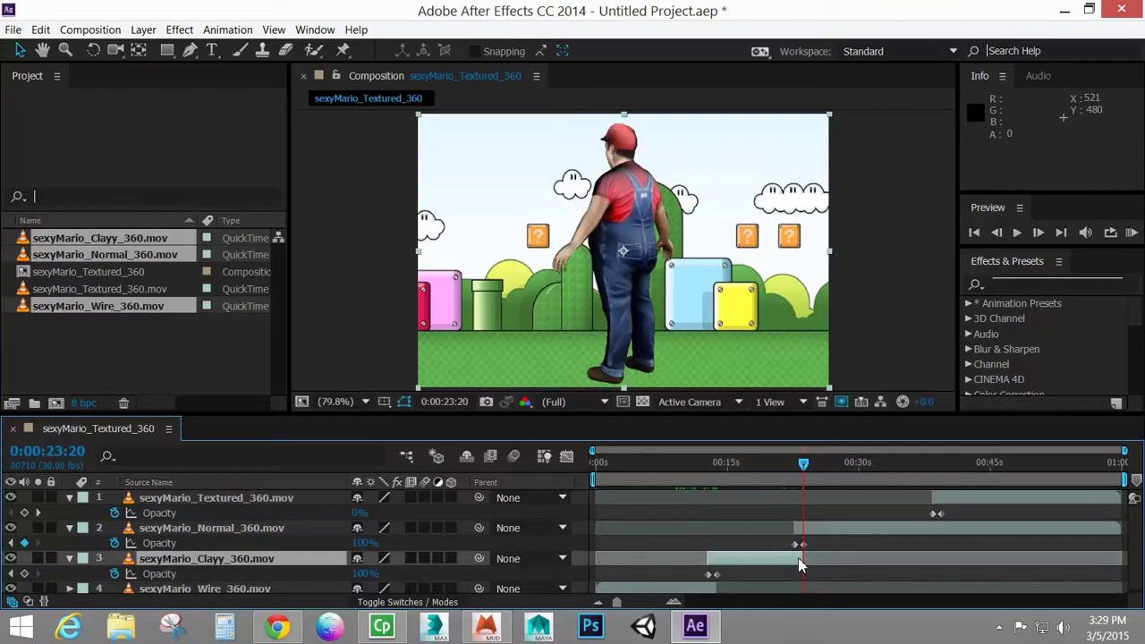
{"action": "left_click_drag", "start_coordinate": [937, 472], "coordinate": [942, 475]}
{"action": "left_click", "coordinate": [929, 533]}
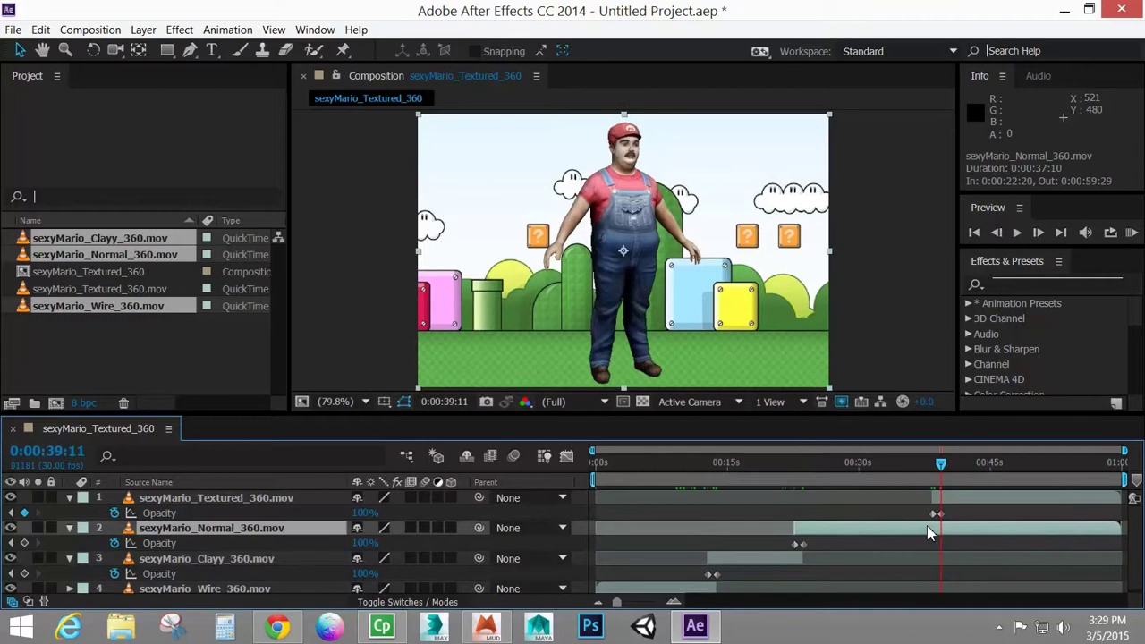
{"action": "key", "text": "alt+]"}
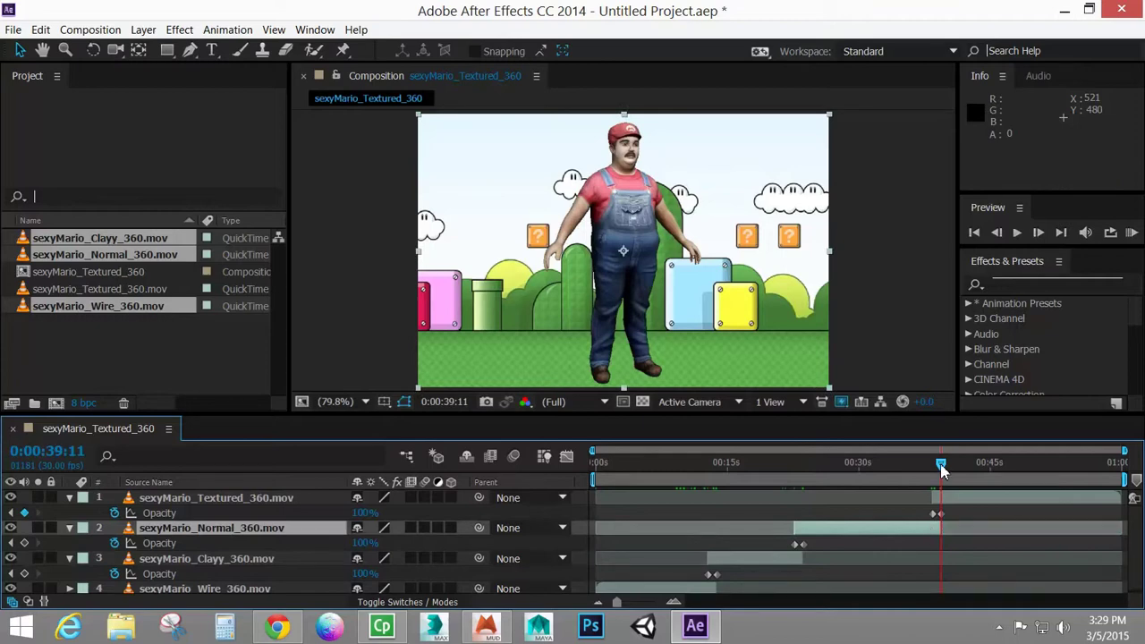
{"action": "left_click_drag", "start_coordinate": [941, 472], "coordinate": [591, 506]}
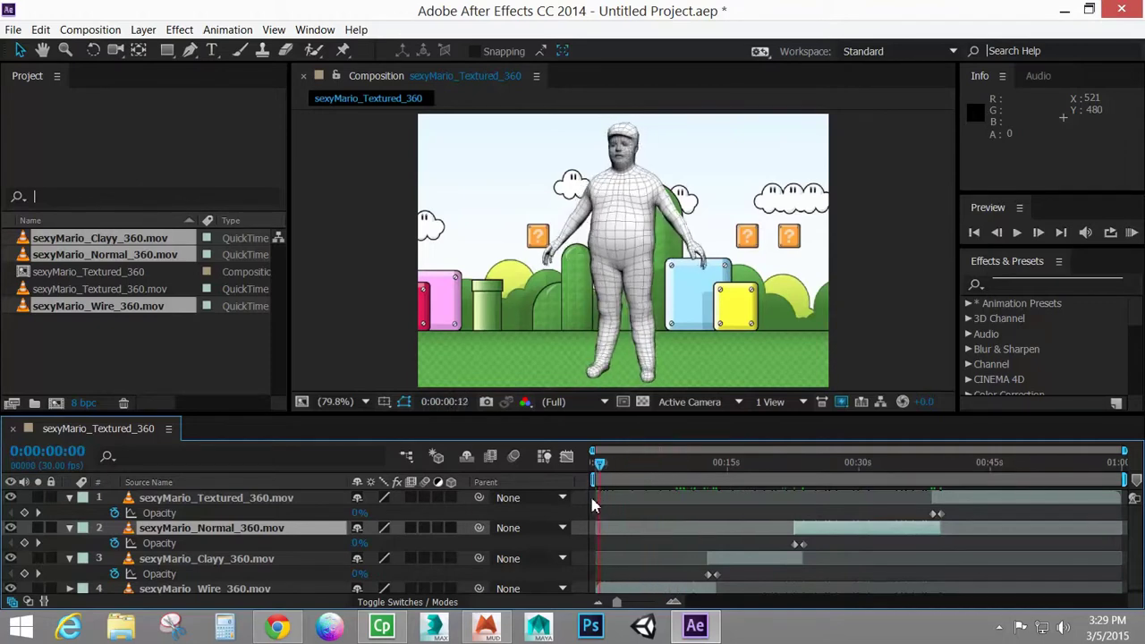
- Start a RAM Preview of the full 1800-frame composition from the beginning
{"action": "key", "text": "KP_0"}
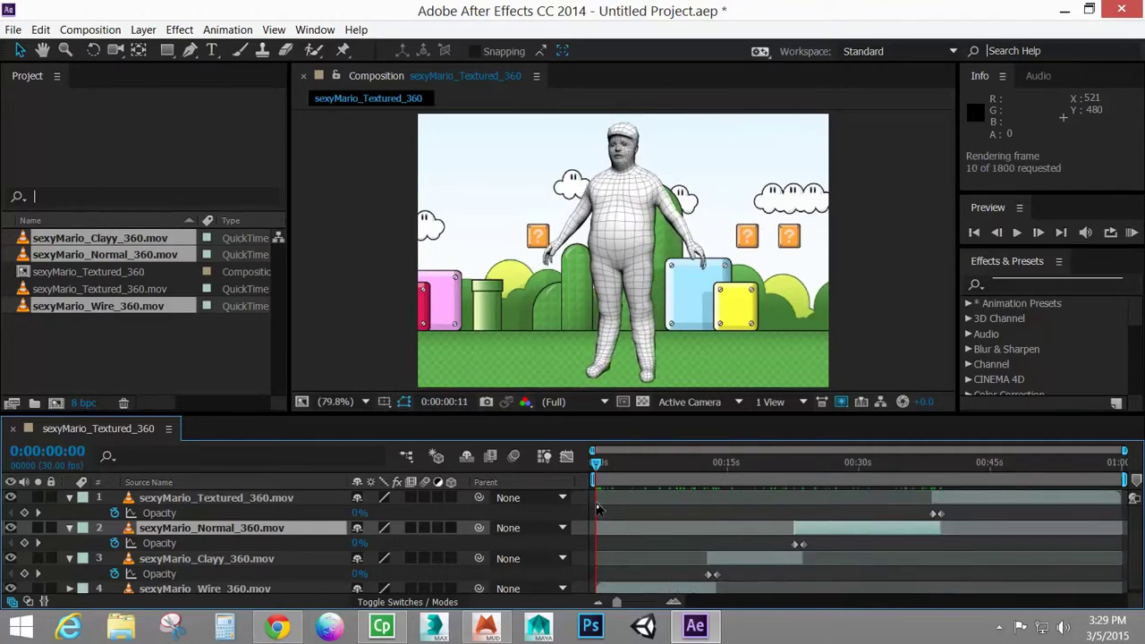